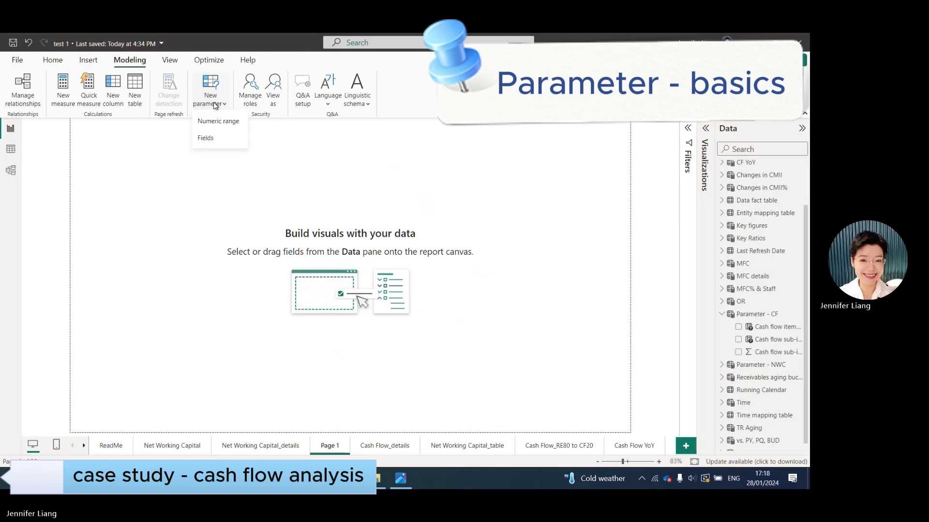
- Start a new fields parameter and name it "Cash Flow test"
left_click(209, 139)
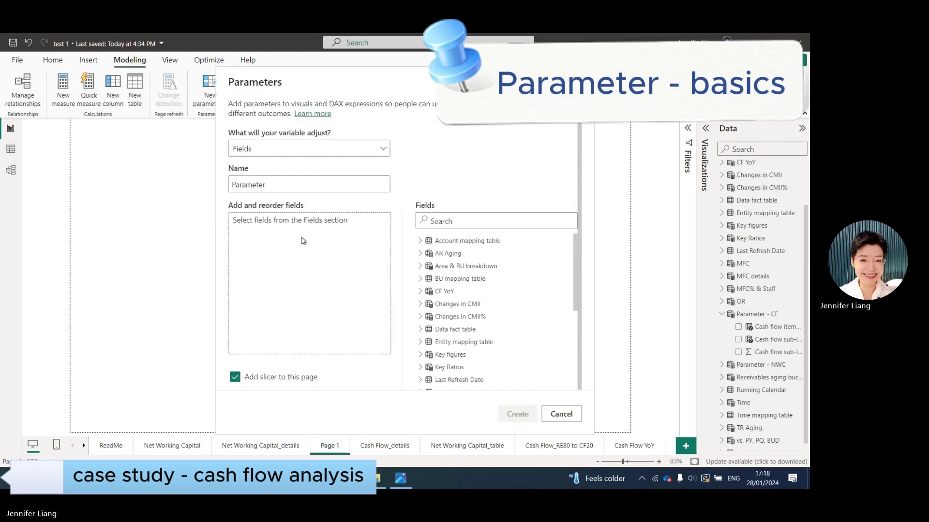
left_click_drag(284, 189, 213, 178)
key("BackSpace")
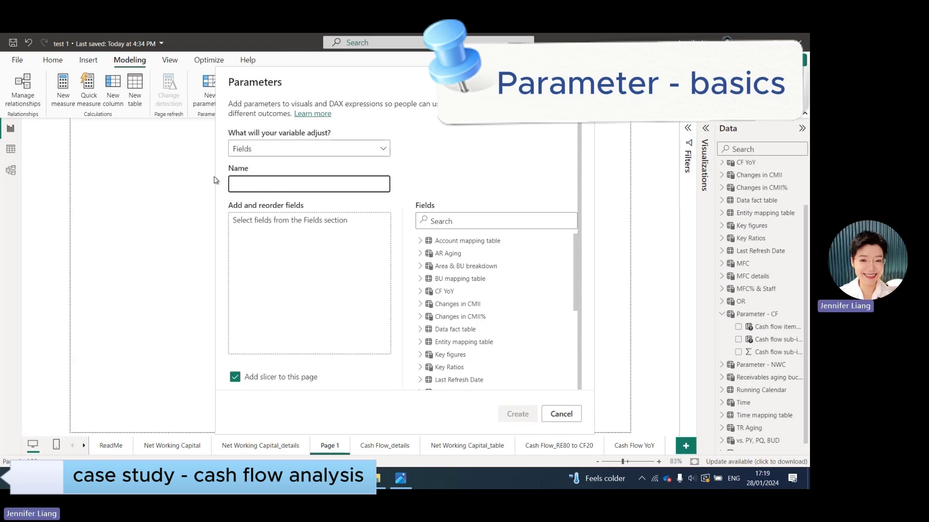
type("Cash Flow")
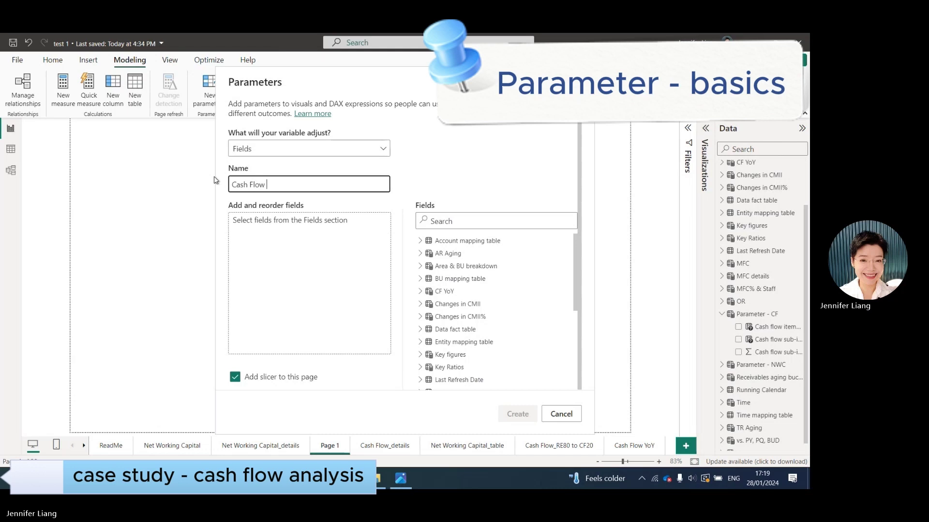
type(" test")
left_click(257, 289)
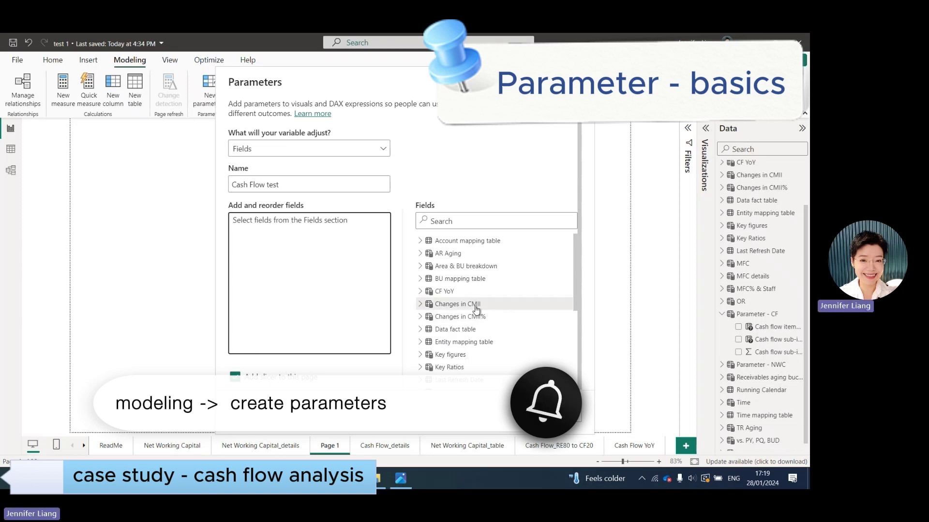
- Add Entity Regroup 4 and Country from the Entity mapping table to the parameter's fields
left_click(575, 274)
mouse_move(575, 273)
left_mouse_down()
mouse_move(573, 317)
mouse_move(588, 274)
left_mouse_up()
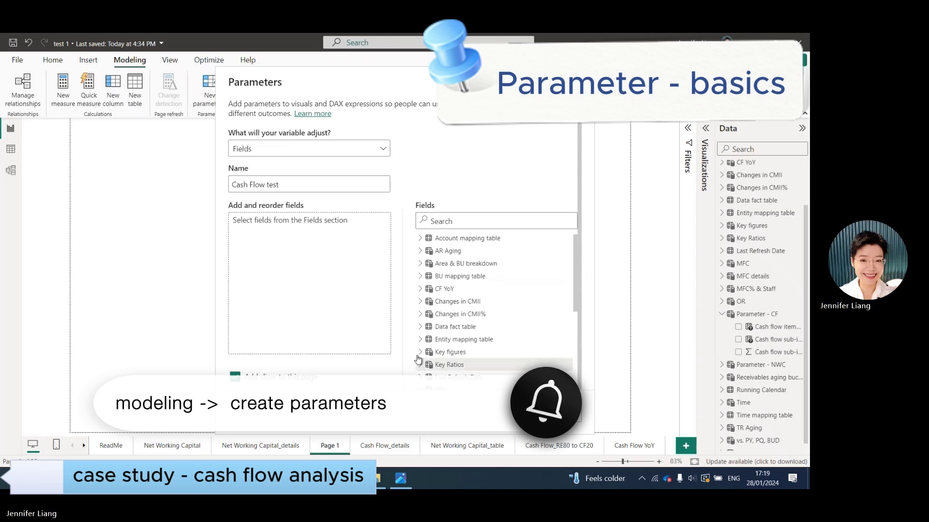
left_click(420, 339)
scroll(513, 315, "down", 1)
scroll(512, 315, "down", 1)
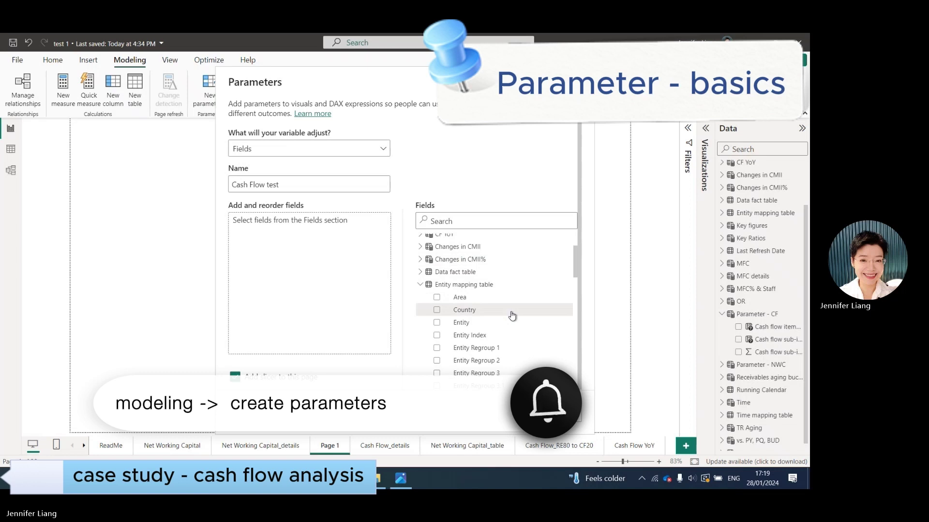
scroll(512, 316, "down", 4)
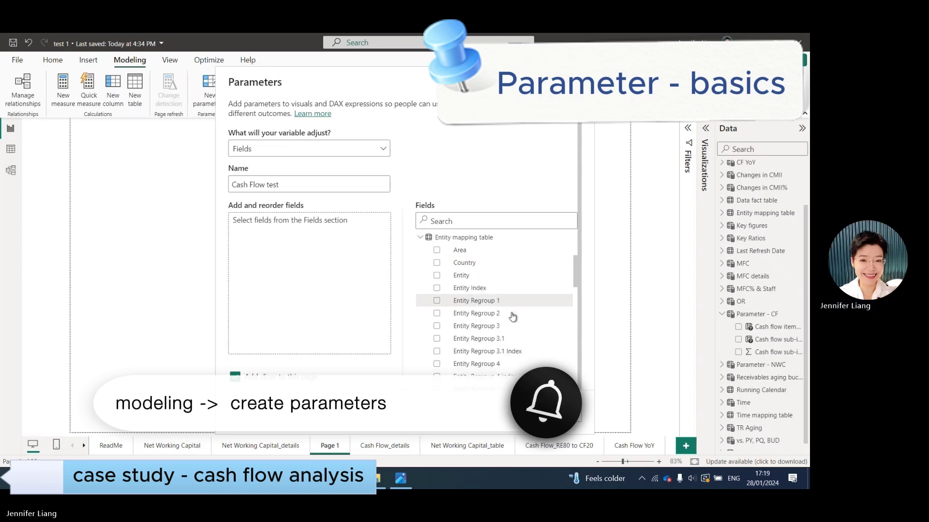
left_click(437, 366)
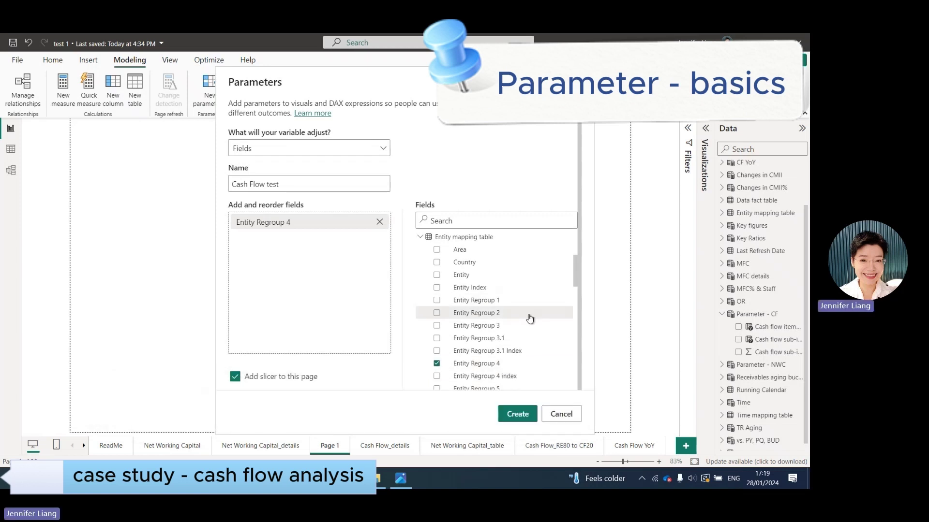
left_click(437, 263)
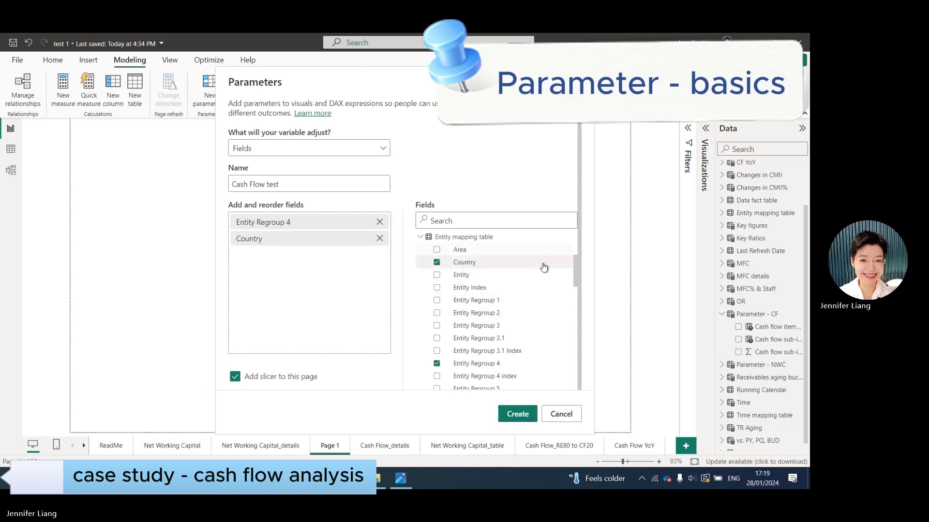
- Add New BU group 2 from the BU mapping table to the parameter's fields
scroll(545, 270, "up", 4)
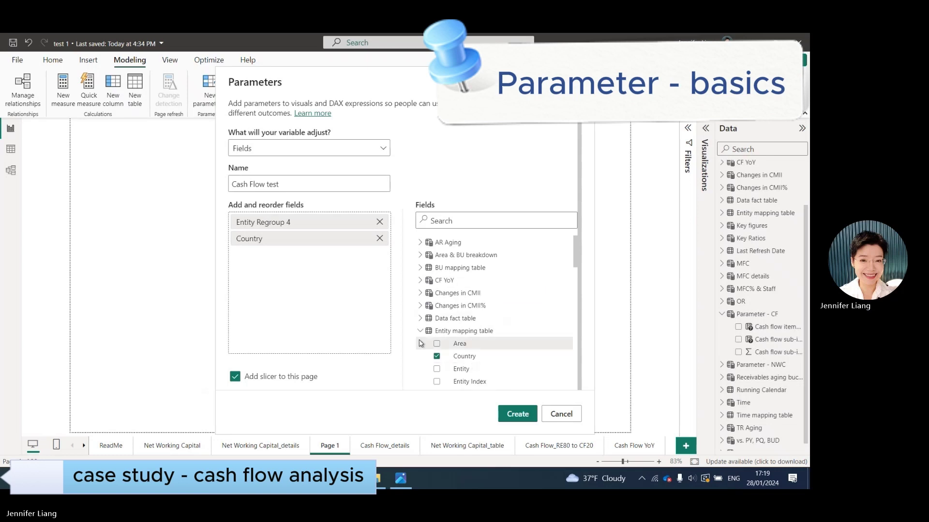
left_click(419, 332)
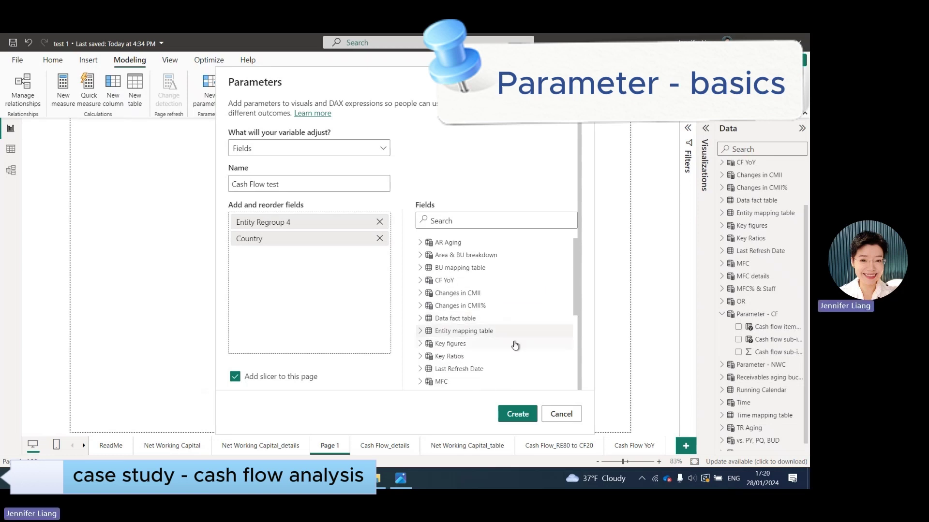
left_click(421, 269)
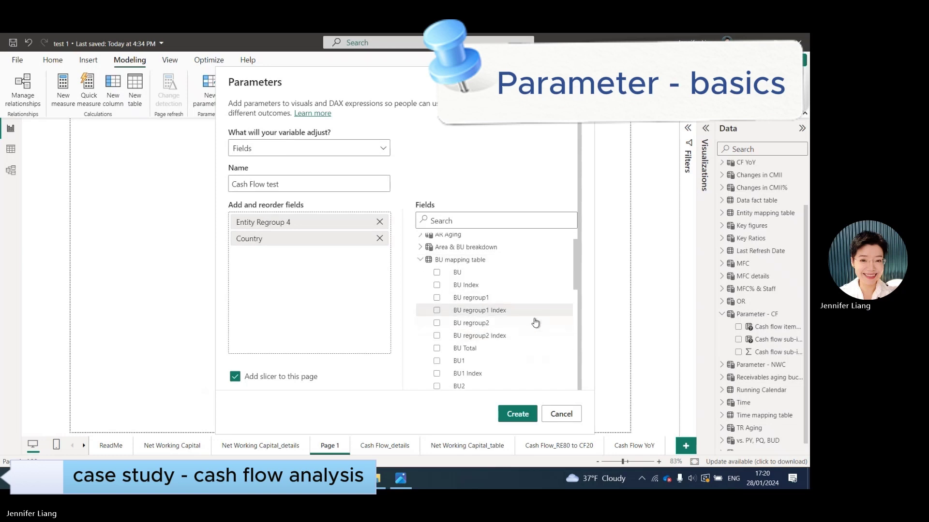
scroll(535, 322, "down", 2)
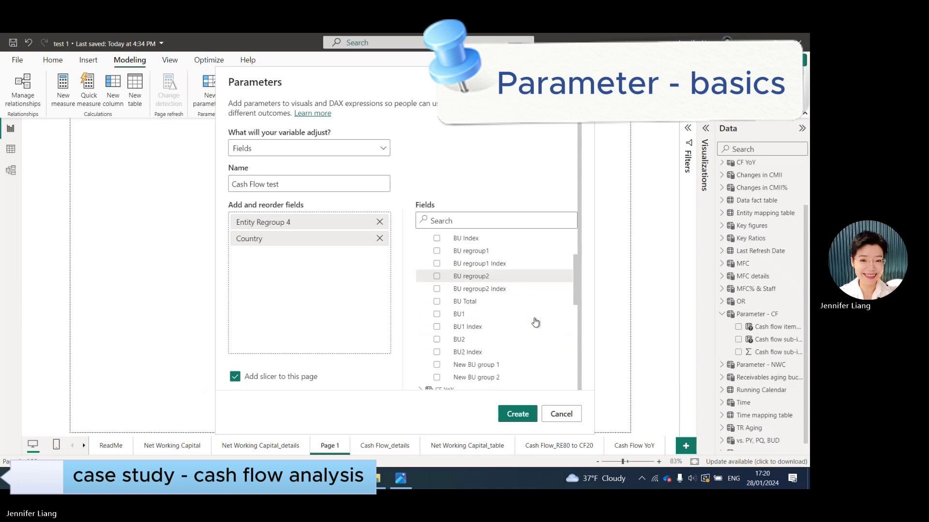
left_click(500, 371)
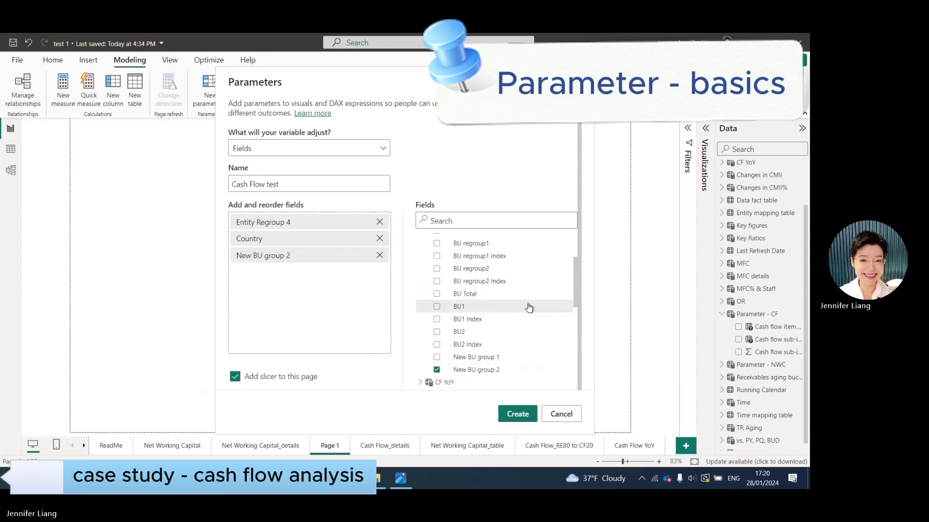
scroll(529, 308, "down", 1)
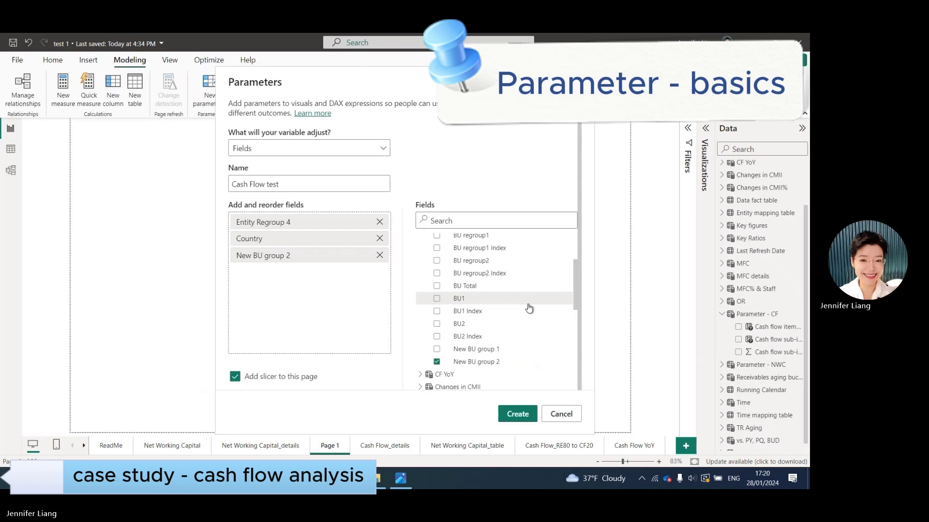
scroll(487, 307, "up", 3)
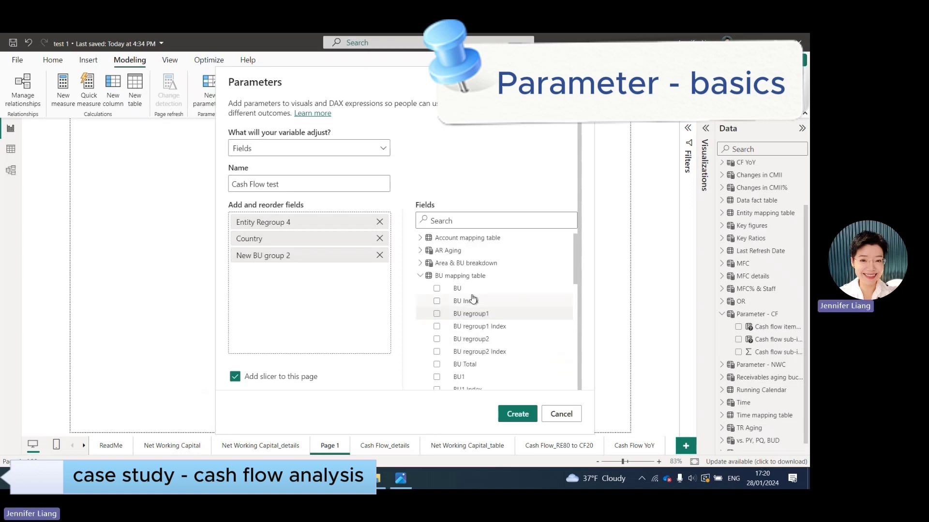
- Add CF report mapping +1* from the Account mapping table and create the parameter with its slicer on the page
left_click(420, 276)
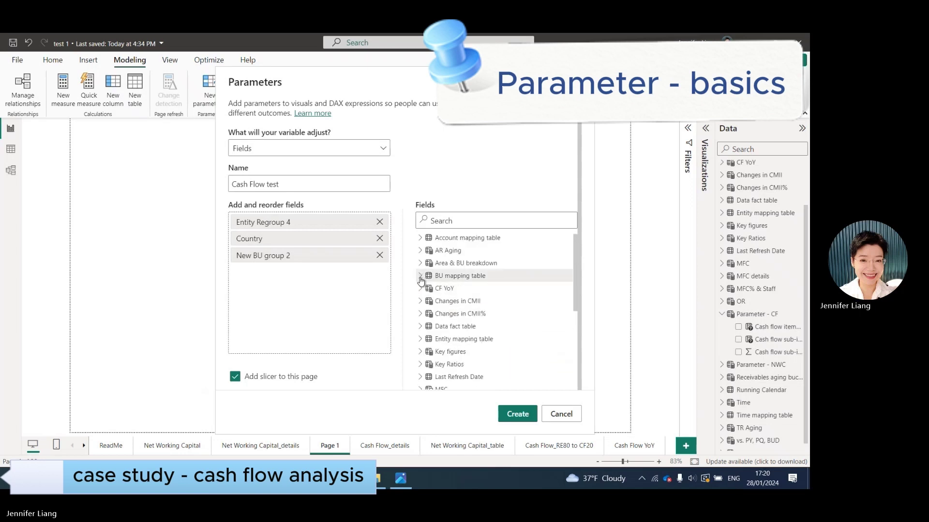
left_click(420, 239)
scroll(555, 319, "down", 1)
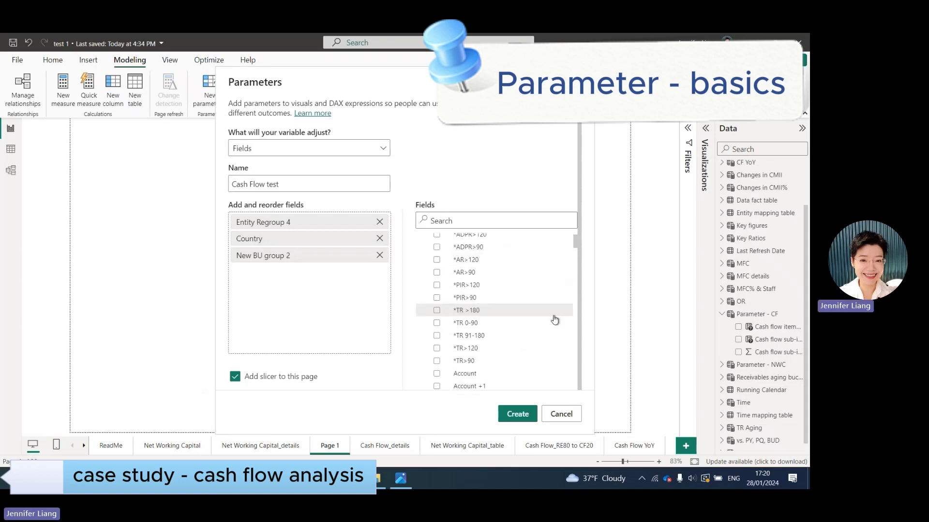
scroll(555, 319, "down", 3)
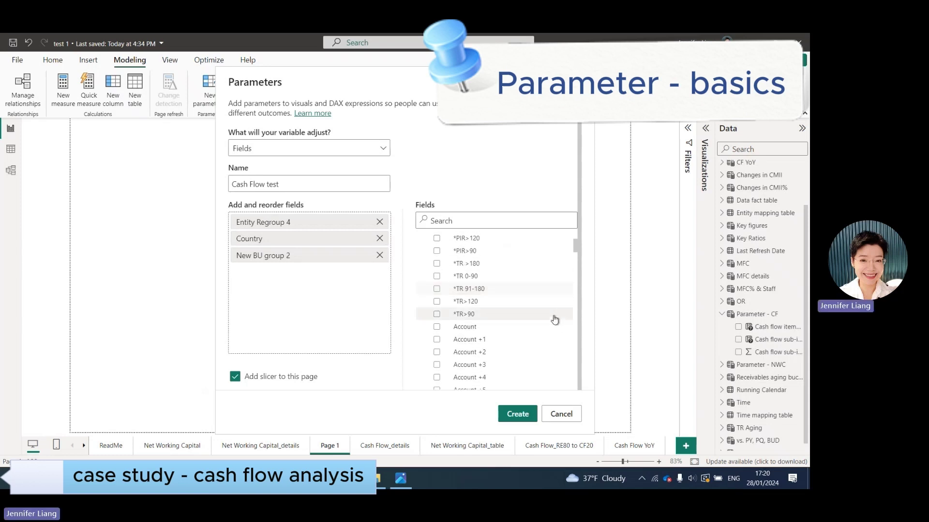
scroll(554, 320, "down", 5)
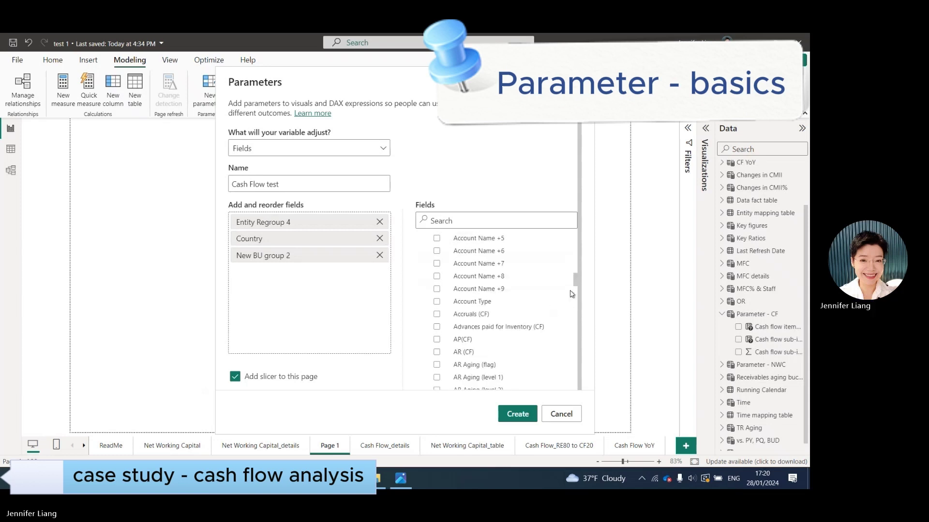
left_click_drag(575, 285, 573, 324)
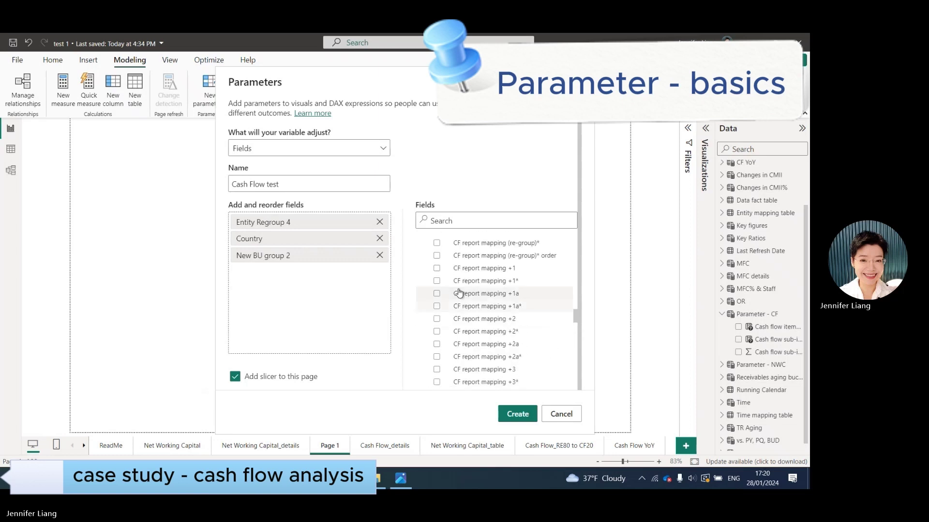
left_click(437, 281)
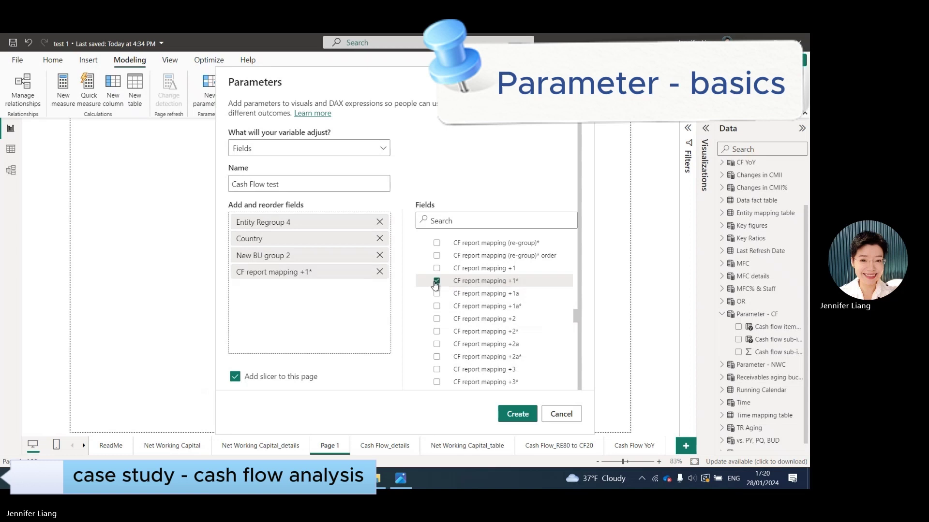
left_click(508, 417)
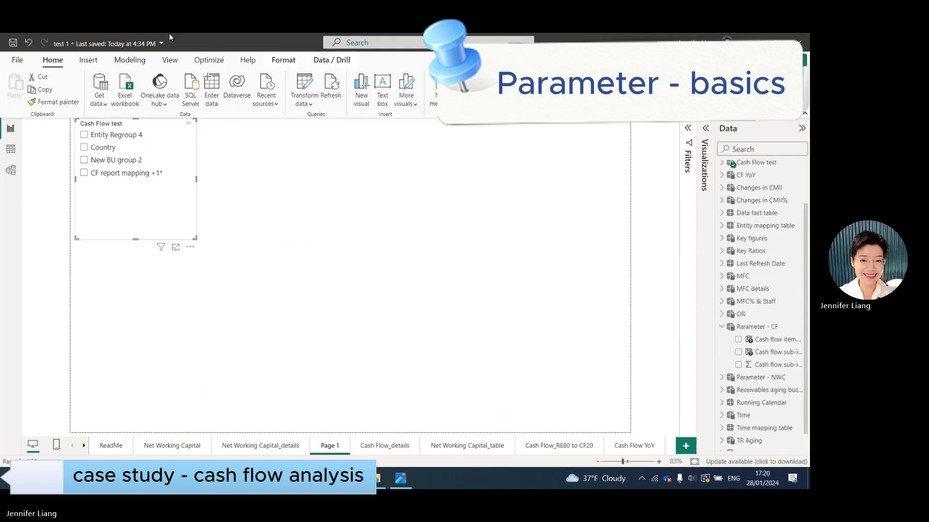
- Widen the Cash Flow test slicer slightly and move it a little lower on the report page
left_click_drag(196, 184, 208, 183)
left_click_drag(176, 125, 171, 147)
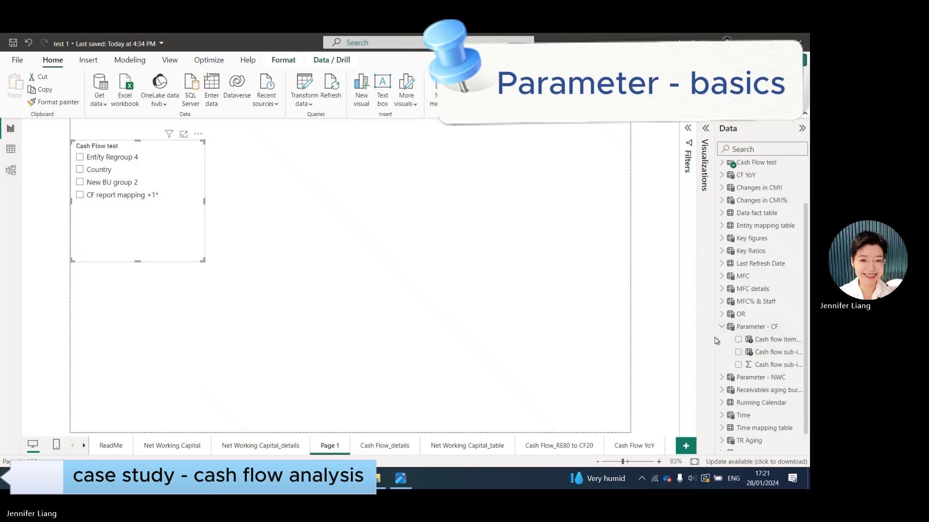
- Widen the Data pane and open the DAX formula of the Cash Flow test parameter for editing
left_click_drag(715, 341, 656, 350)
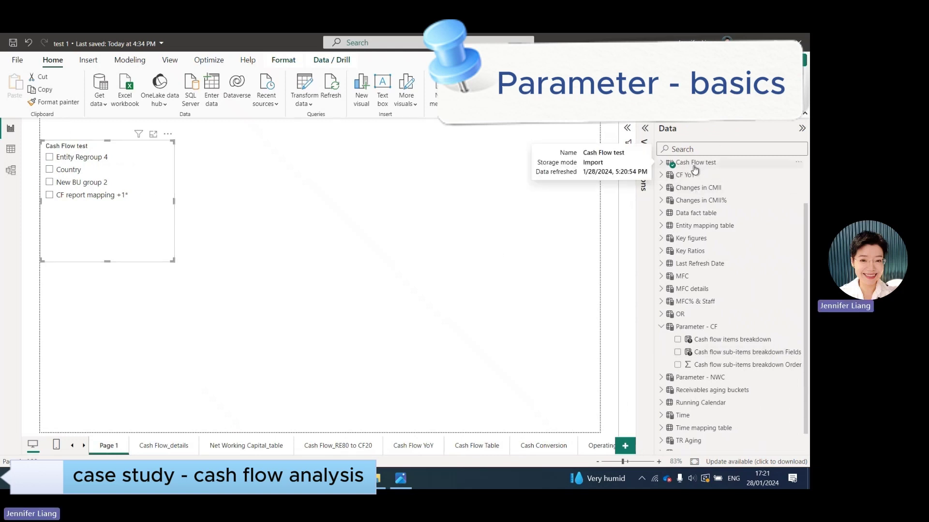
left_click(662, 162)
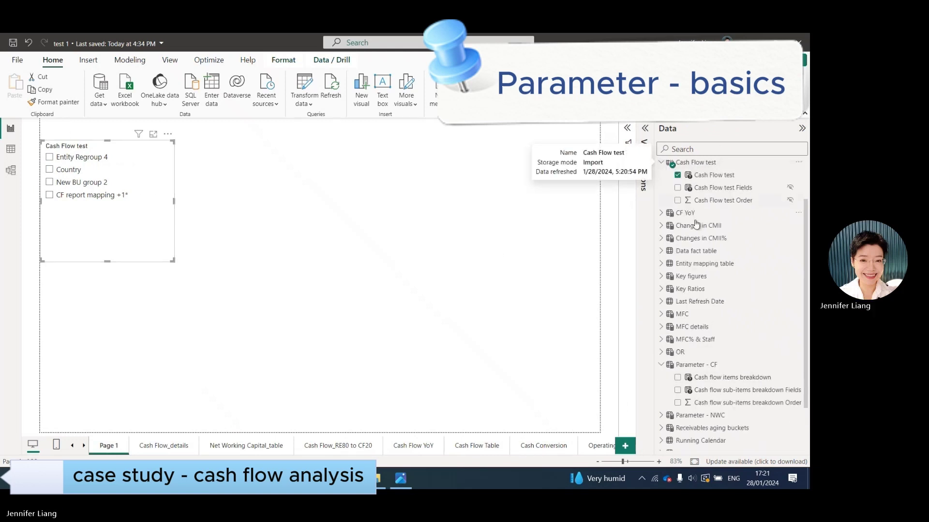
left_click(717, 176)
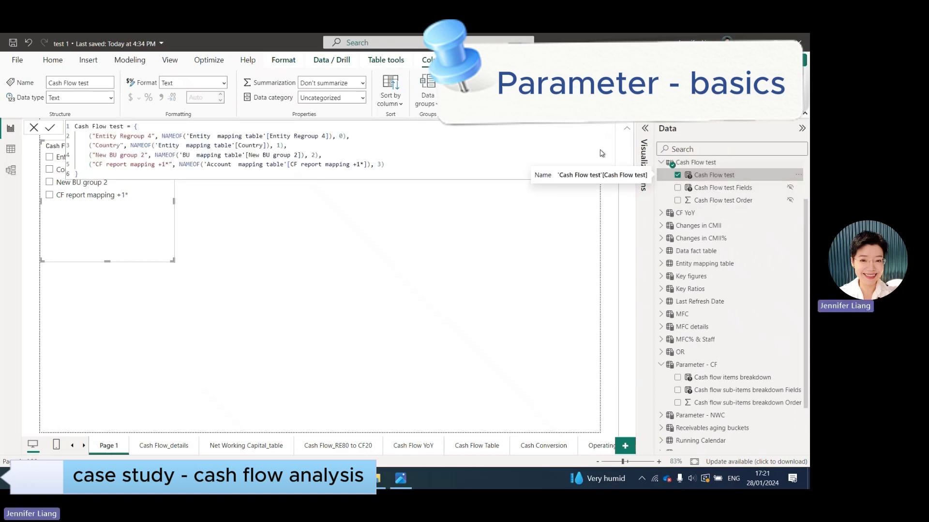
left_click(209, 173)
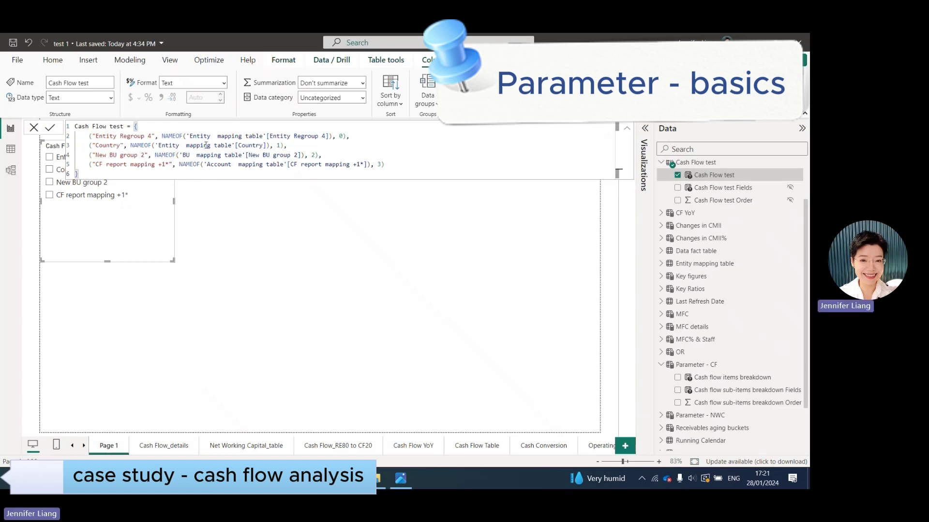
- Change the display label of the Entity Regroup 4 entry in the parameter formula to "Content"
left_click(150, 137)
key("BackSpace")
key("BackSpace")
key("BackSpace")
key("BackSpace")
key("BackSpace")
key("BackSpace")
key("BackSpace")
key("BackSpace")
key("BackSpace")
key("BackSpace")
key("BackSpace")
key("BackSpace")
key("BackSpace")
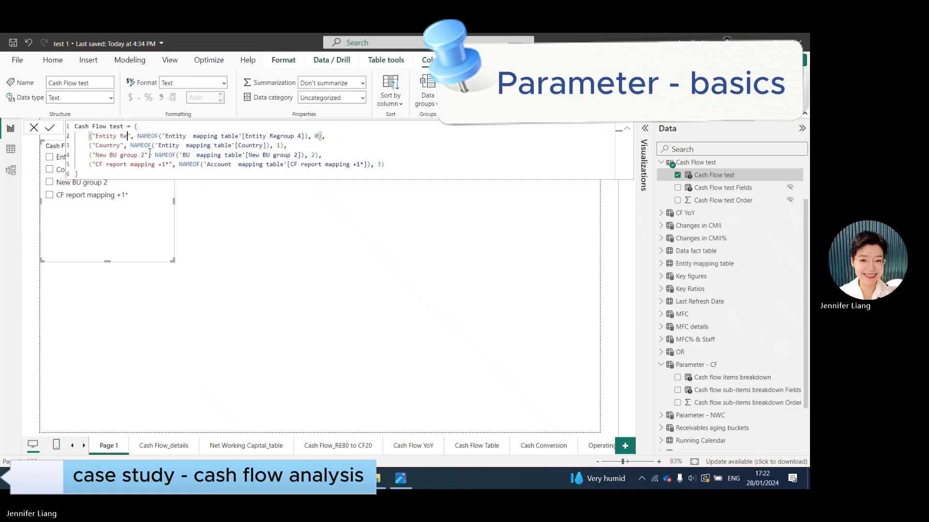
key("BackSpace")
key("BackSpace")
key("BackSpace")
type("Conte")
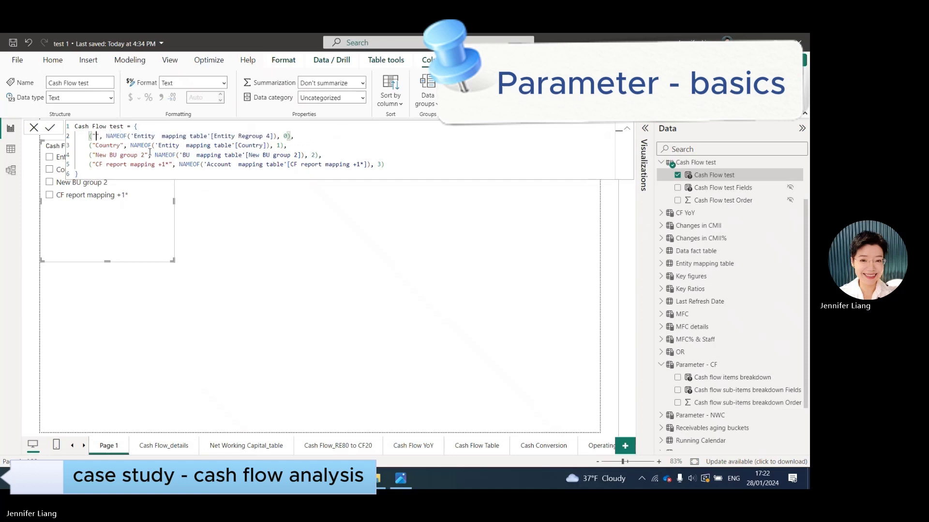
type("nt")
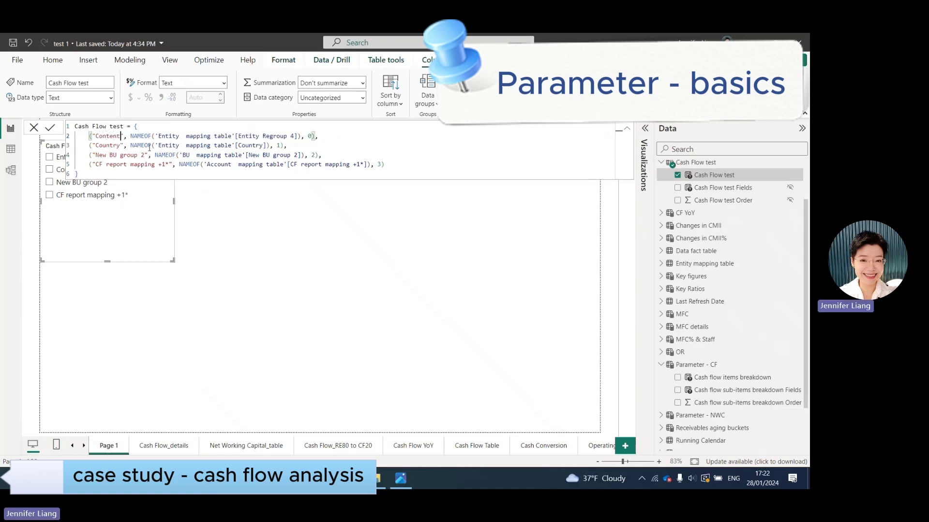
- Change the display label of the New BU group 2 entry in the parameter formula to "Business"
left_click_drag(145, 158, 99, 155)
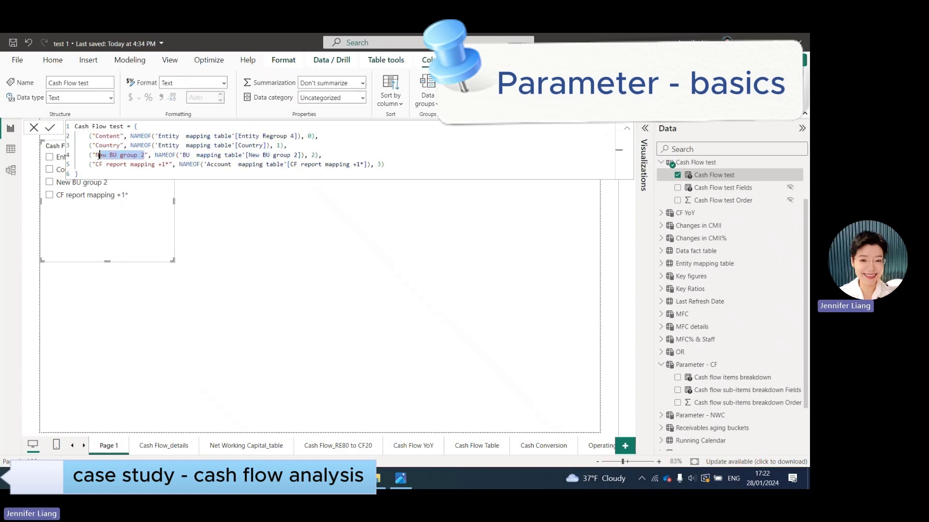
type("Busin")
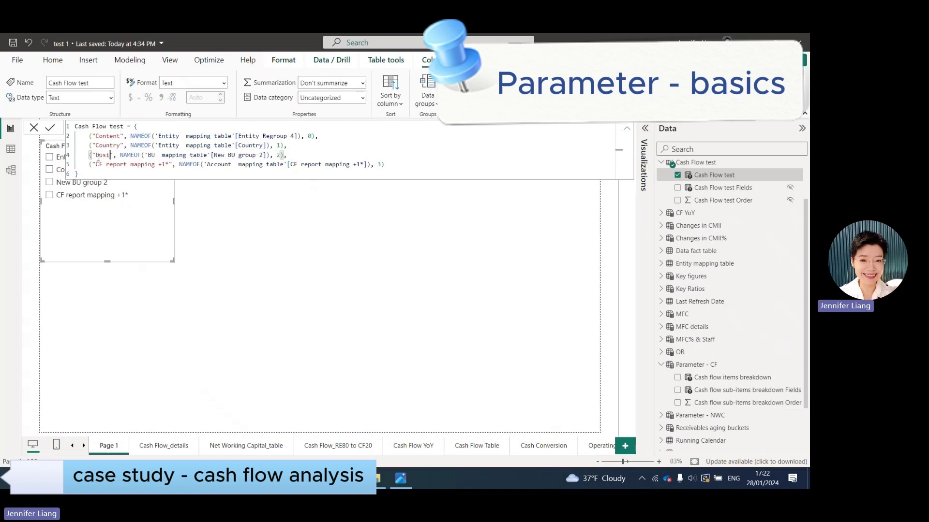
type("ess")
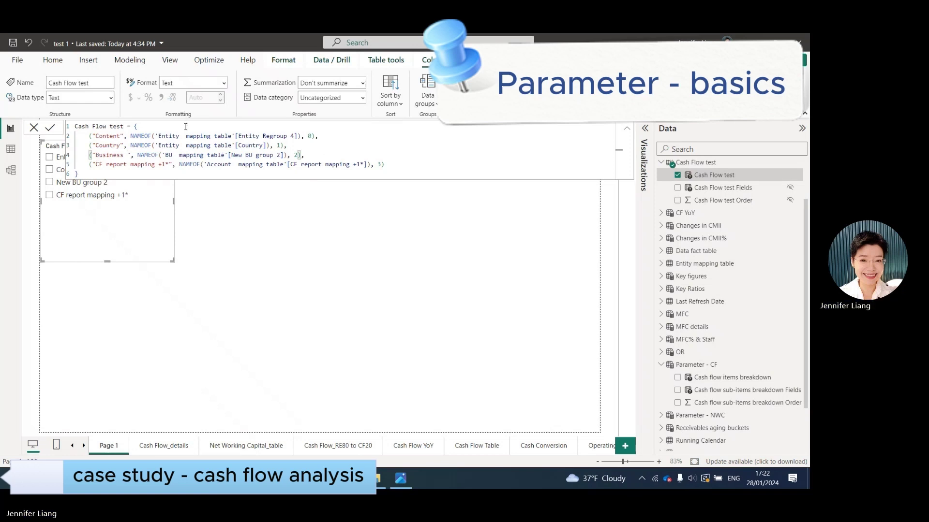
key("BackSpace")
- Change the display label of the CF report mapping +1* entry in the parameter formula to "Cash Flow sub-items"
left_click_drag(166, 165, 99, 165)
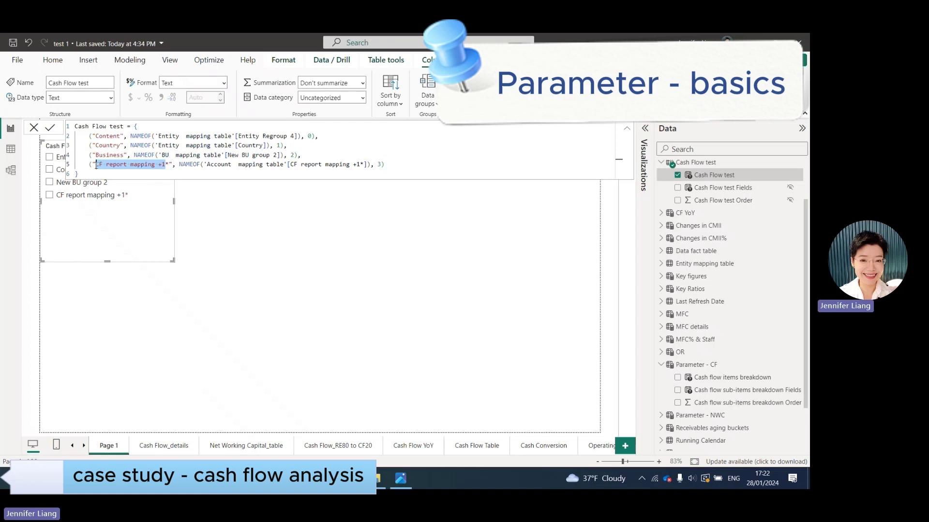
type("Cash F")
type("low ")
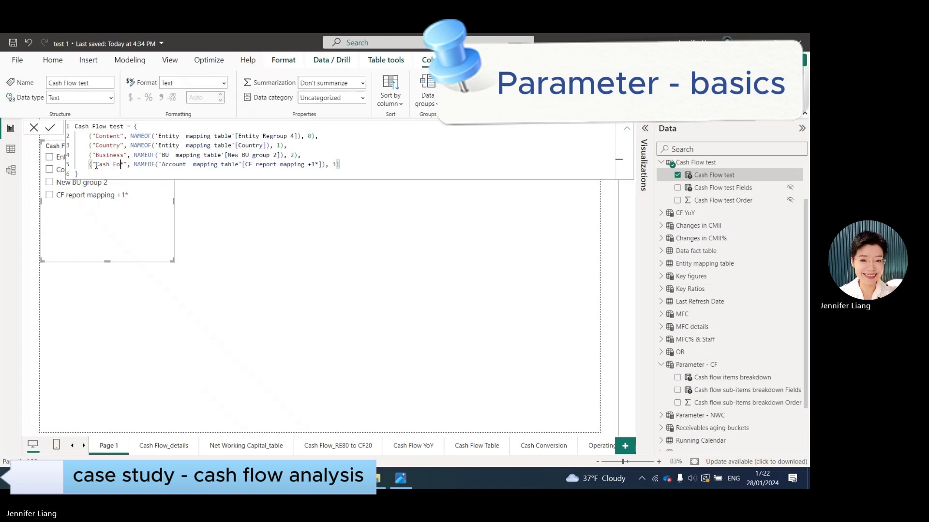
type("sub-items")
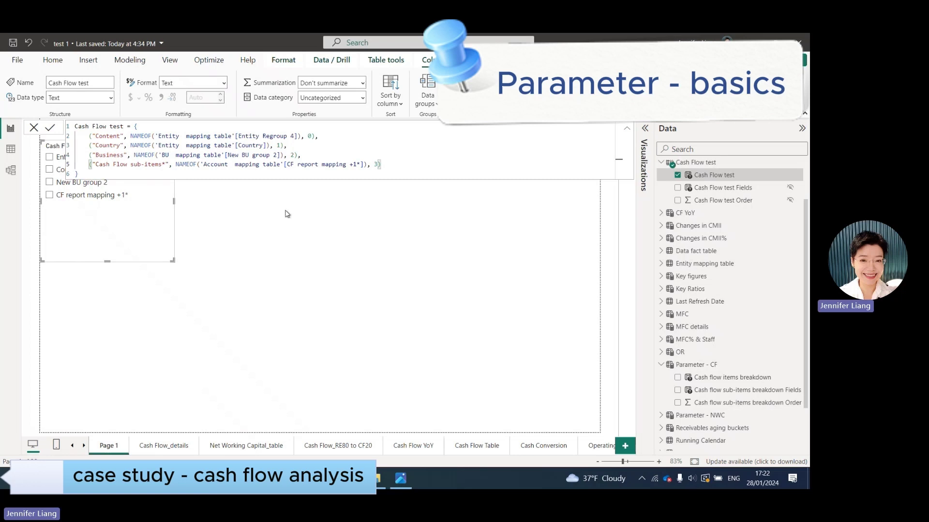
- Set the order number of the Business entry in the parameter formula to 0
left_click(311, 136)
left_click(279, 145)
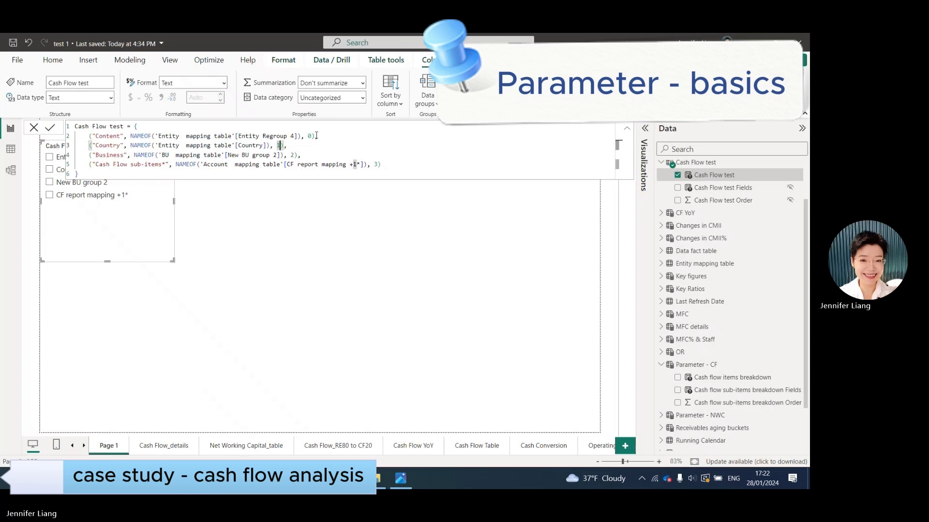
left_click(291, 155)
key("Delete")
type("0")
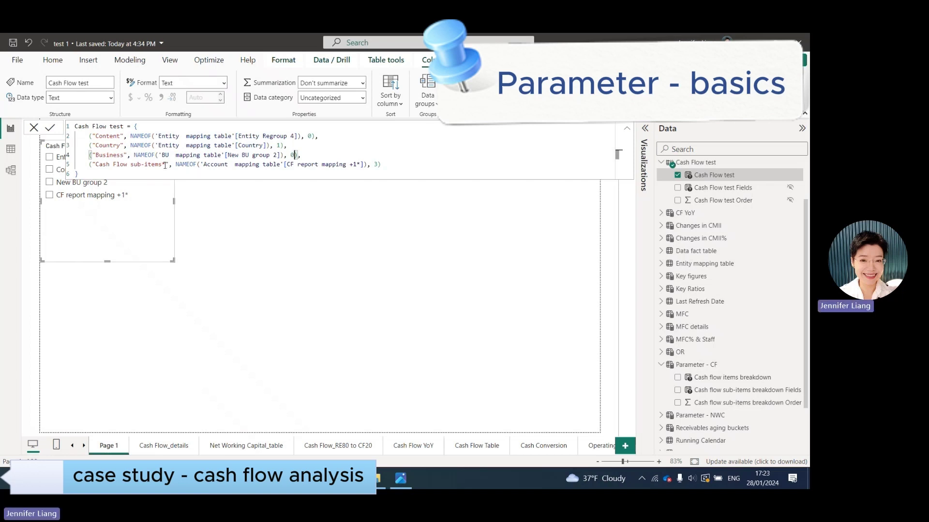
- Set the order numbers to 1 for Content and 2 for Country, then apply the parameter formula and collapse it
left_click(311, 136)
key("Delete")
type("1")
left_click(277, 146)
key("Delete")
type("2")
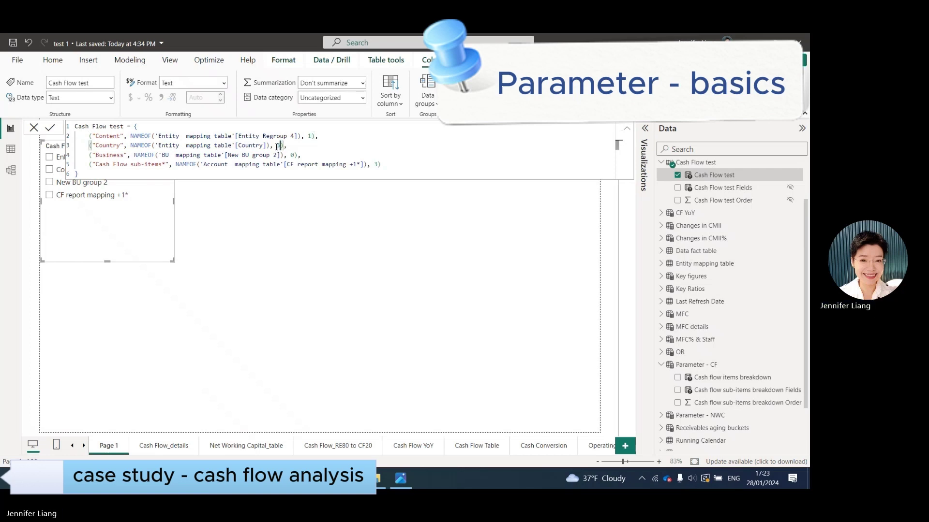
double_click(377, 164)
key("Return")
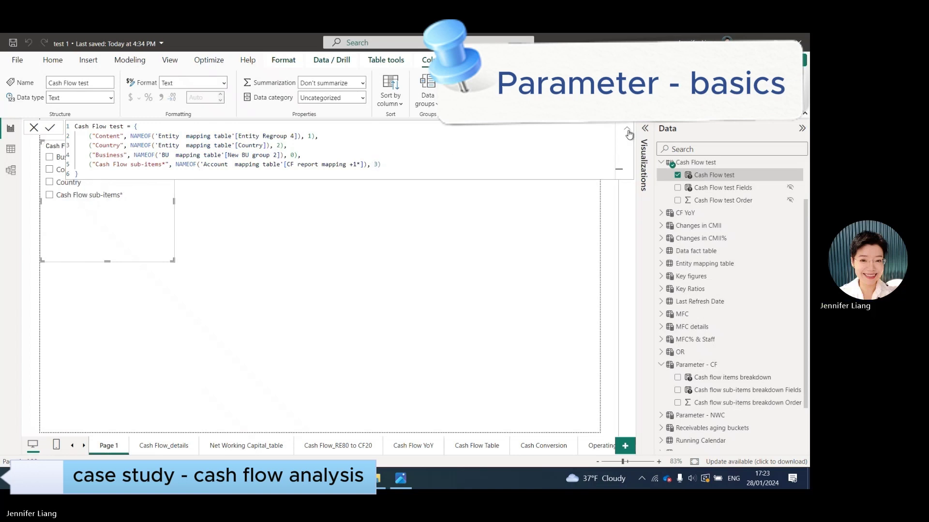
left_click(628, 131)
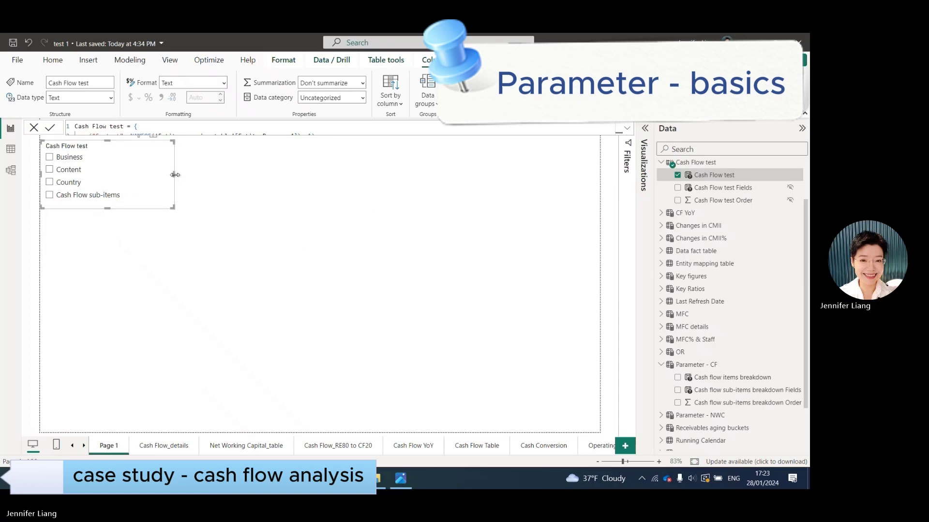
- Change the Cash Flow test slicer's style to Tile and turn off its slicer header
left_click(645, 130)
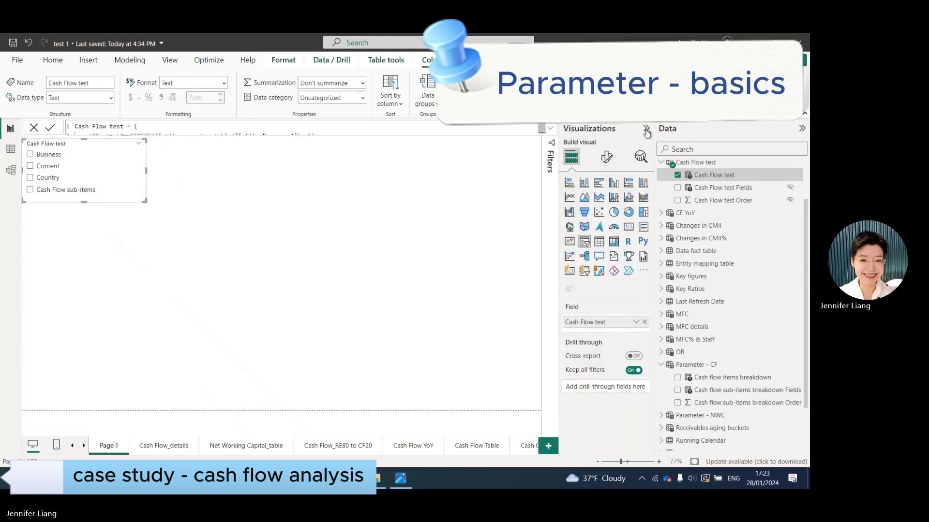
left_click(606, 156)
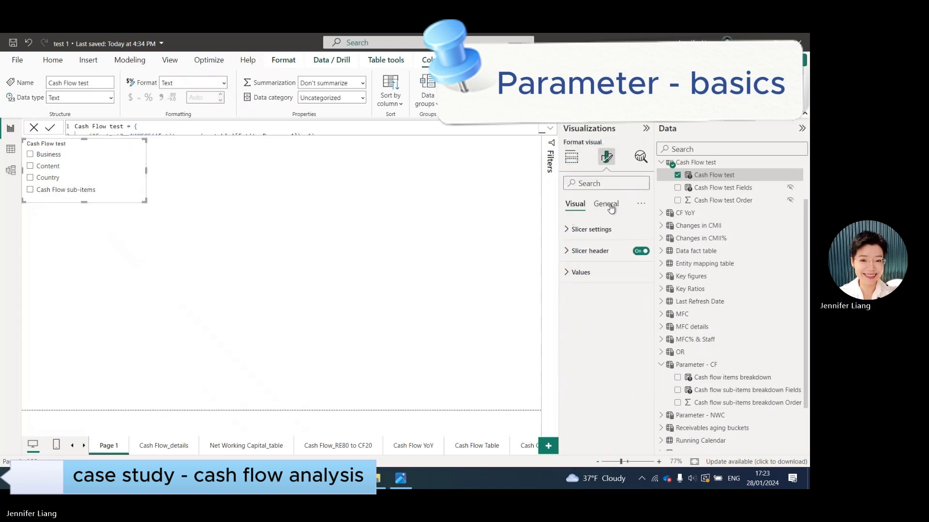
left_click(567, 231)
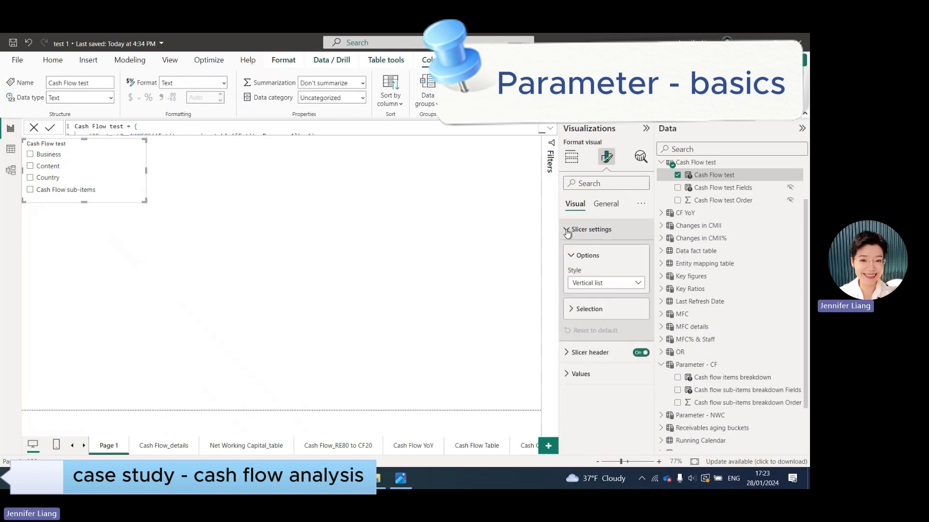
left_click(638, 285)
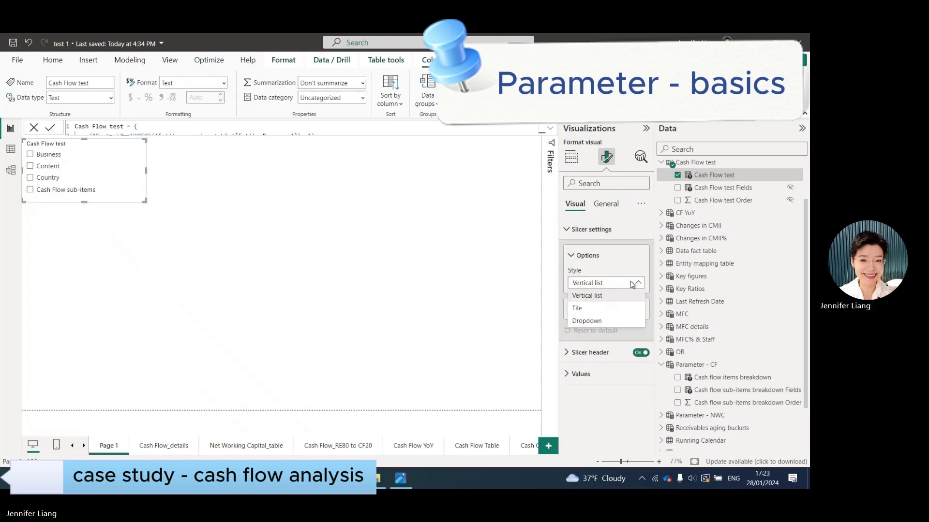
left_click(577, 308)
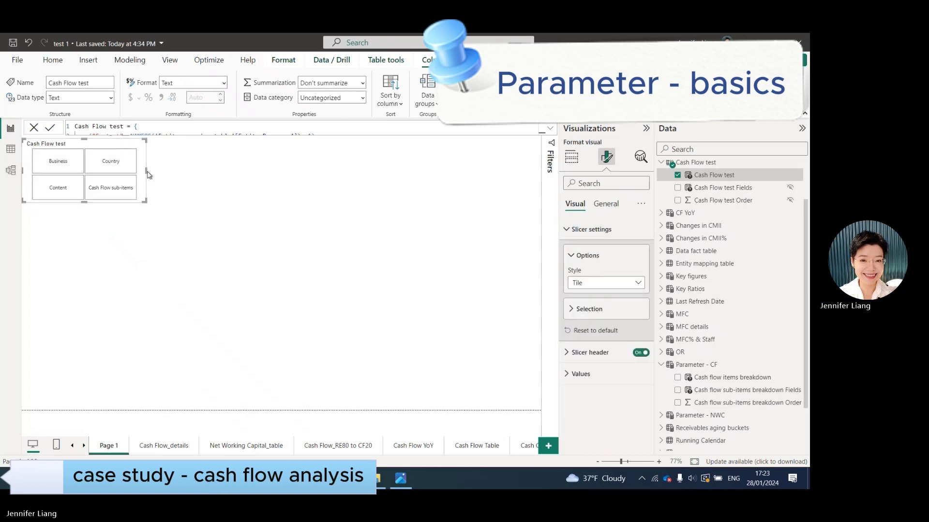
left_click(641, 354)
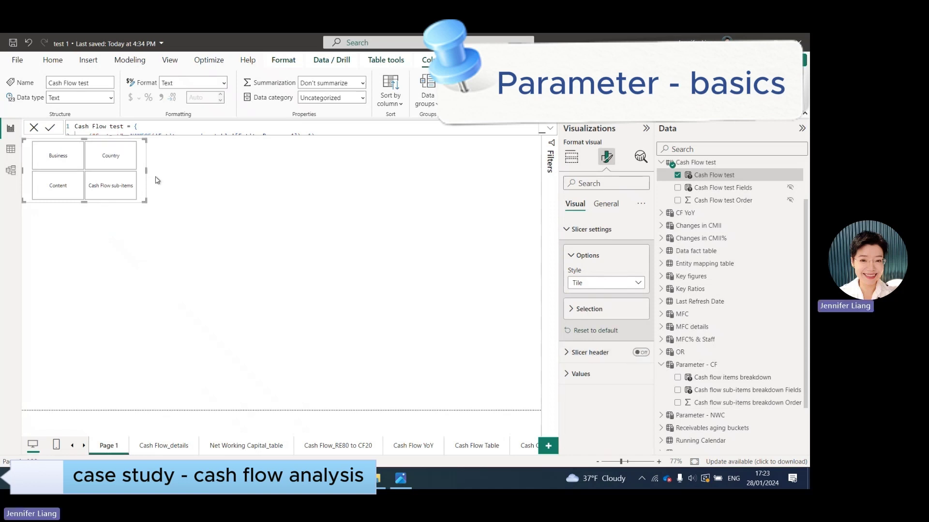
- Resize the Cash Flow test slicer to a compact single row of four tiles and move it to the top of the page
left_click_drag(147, 171, 449, 171)
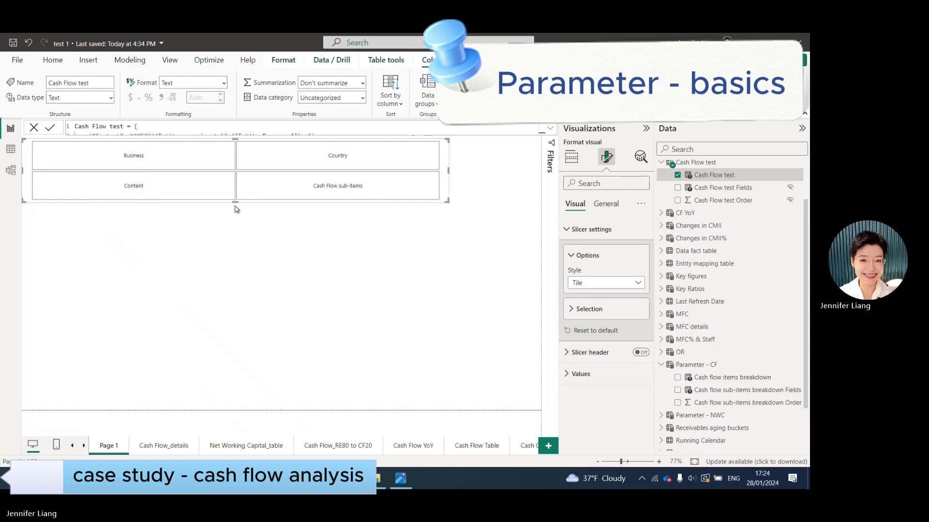
left_click_drag(234, 201, 237, 162)
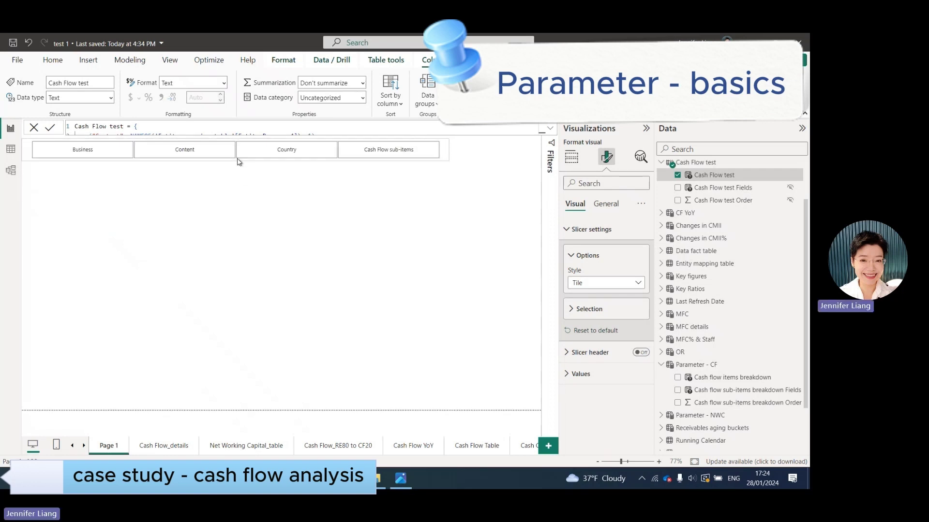
left_click(241, 178)
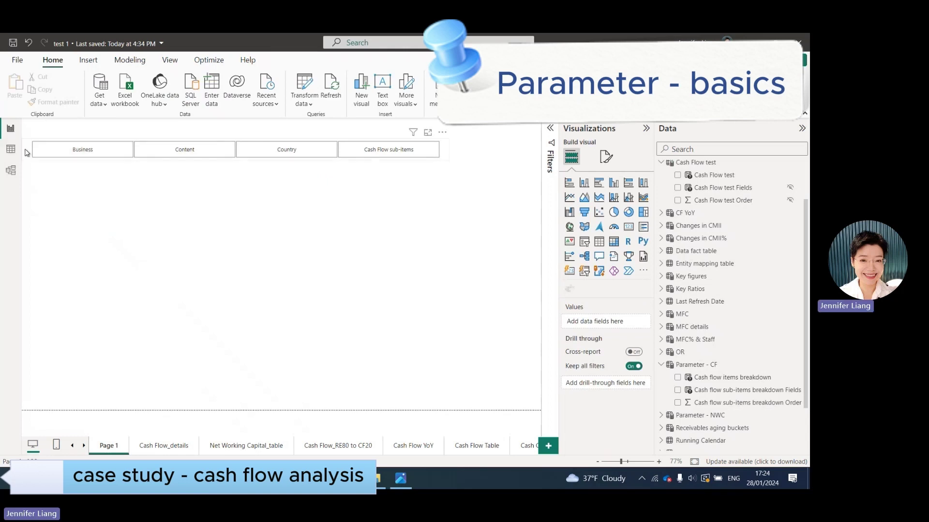
left_click_drag(27, 153, 34, 132)
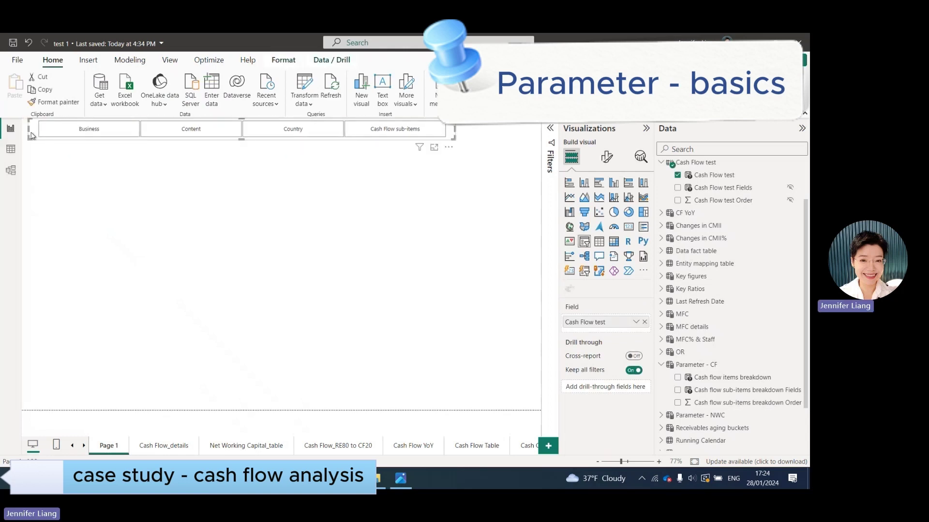
left_click_drag(459, 134, 301, 151)
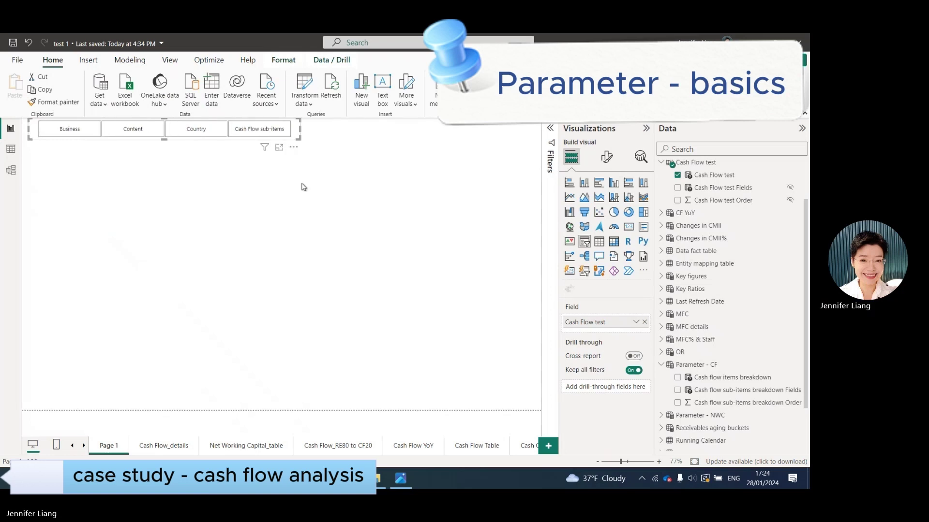
left_click(303, 188)
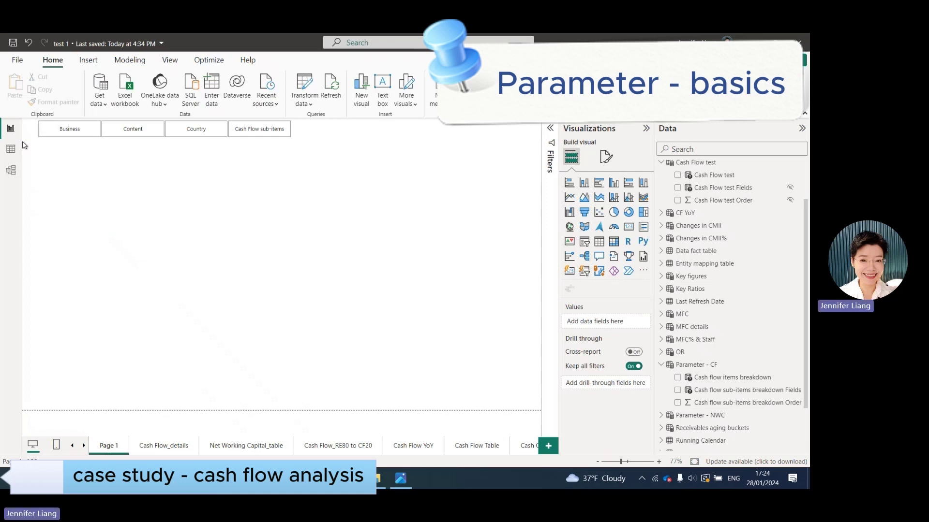
left_click(36, 135)
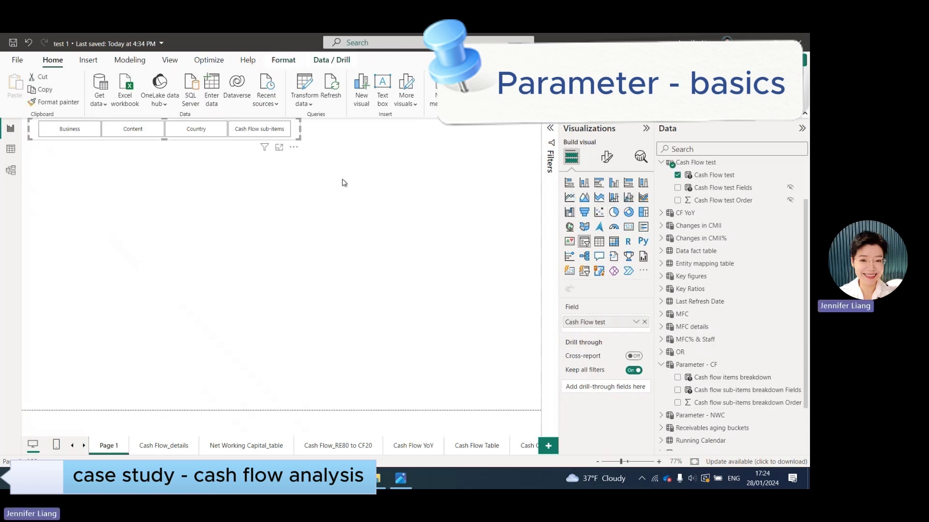
- Add a stacked column chart below the slicer with Qtr & Yr from the Running Calendar table on its X-axis
left_click(584, 184)
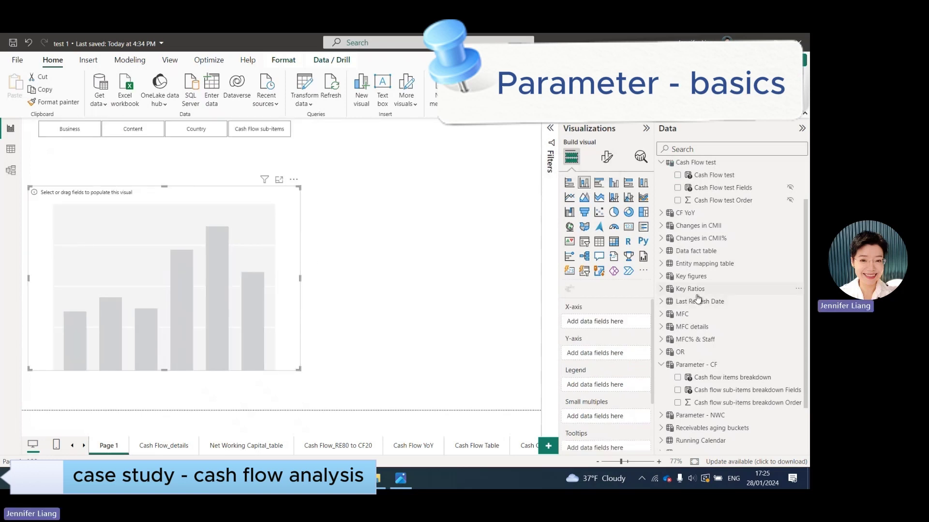
left_click(661, 163)
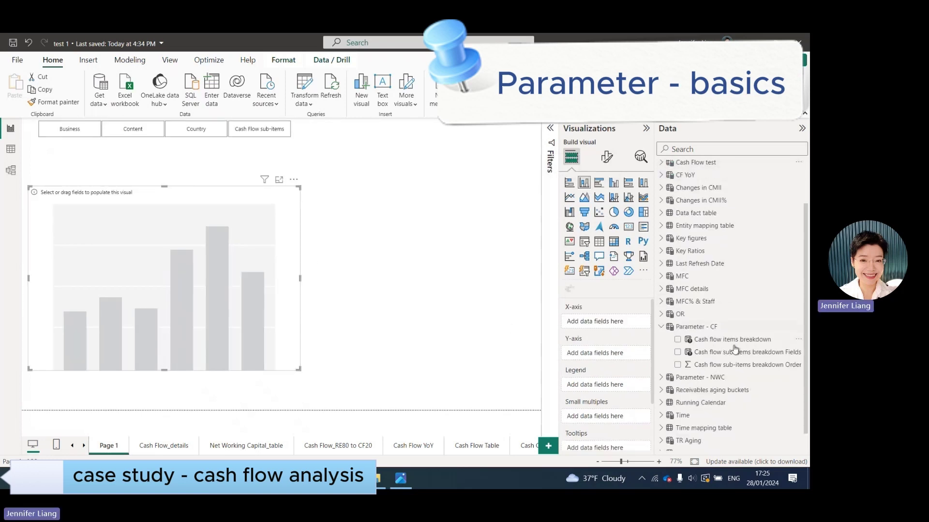
scroll(725, 373, "down", 1)
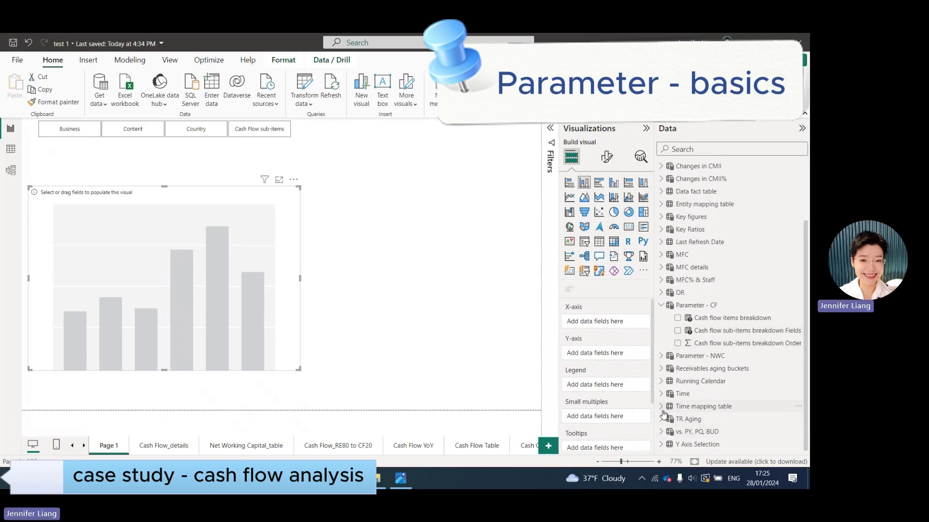
left_click(661, 382)
scroll(728, 419, "down", 3)
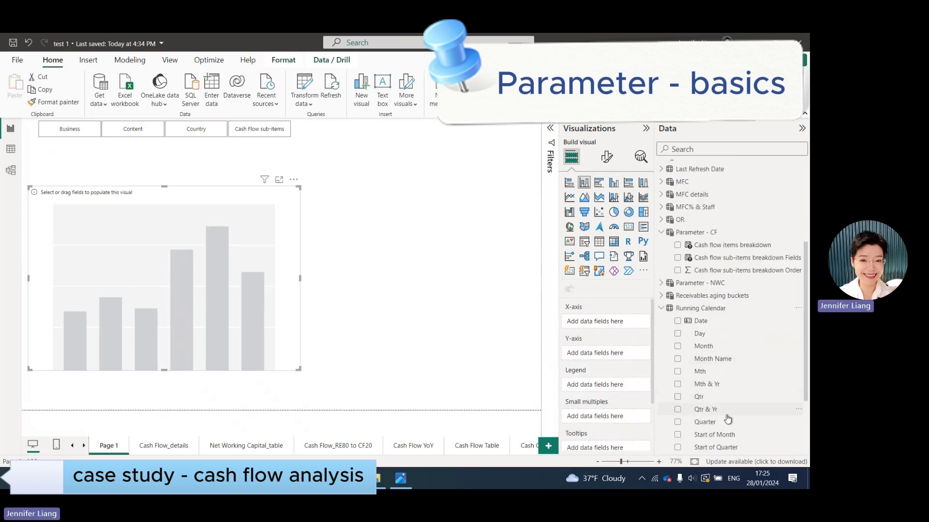
left_click_drag(725, 415, 607, 324)
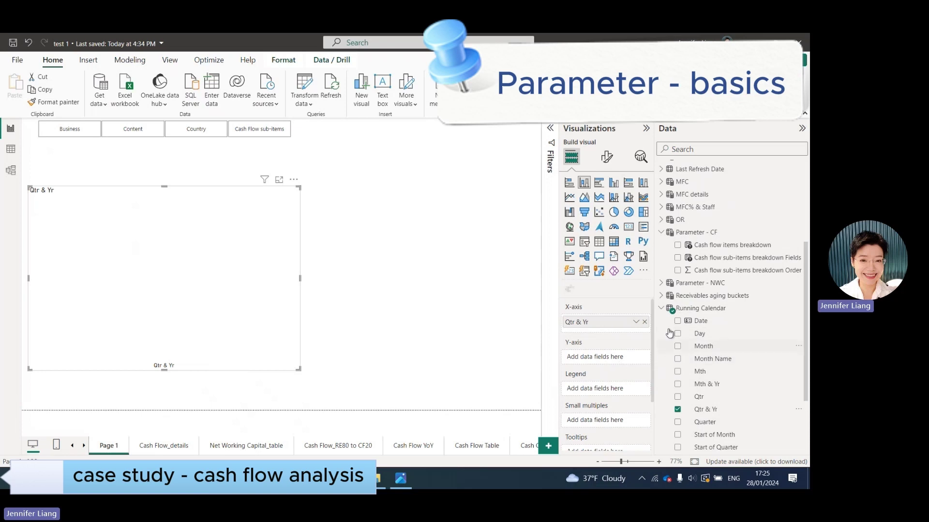
- Add the Account Payables* measure from the Data fact table to the chart's Y-axis and widen the chart
scroll(659, 322, "up", 3)
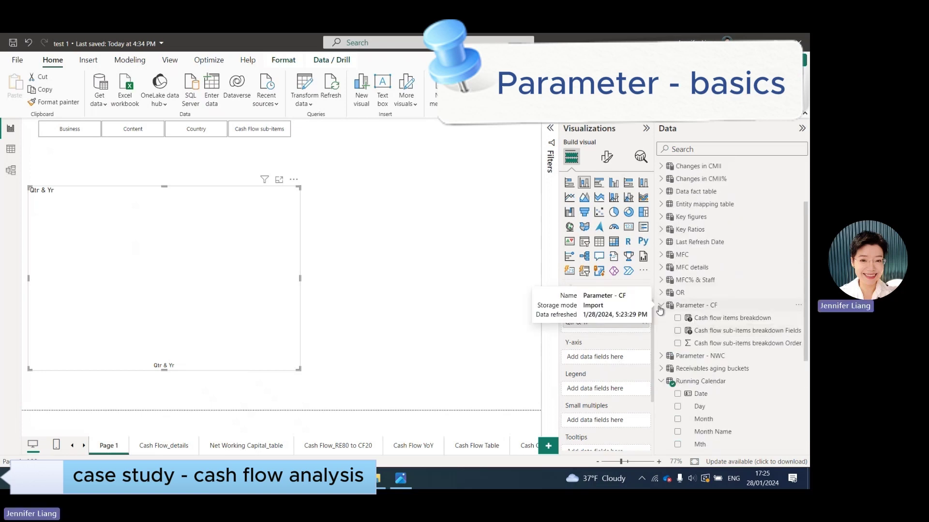
left_click(660, 306)
scroll(694, 246, "up", 1)
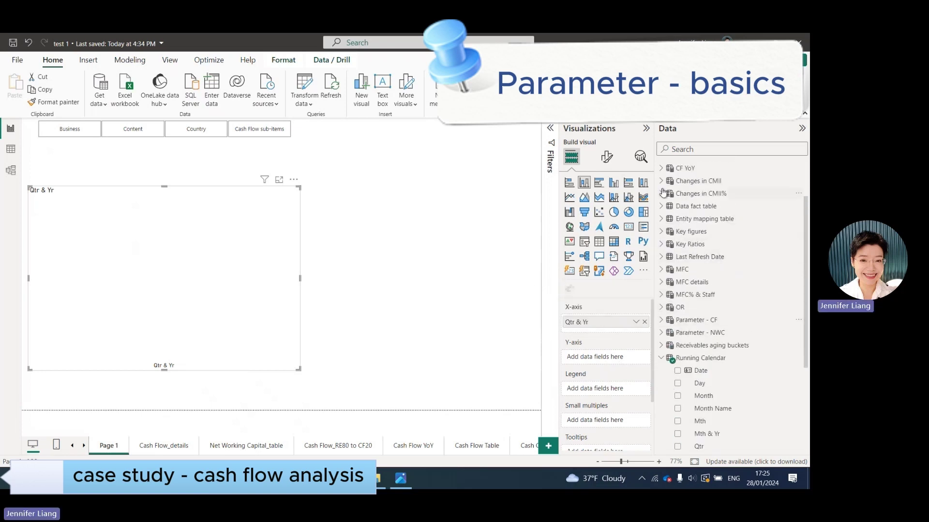
left_click(696, 206)
scroll(740, 271, "down", 1)
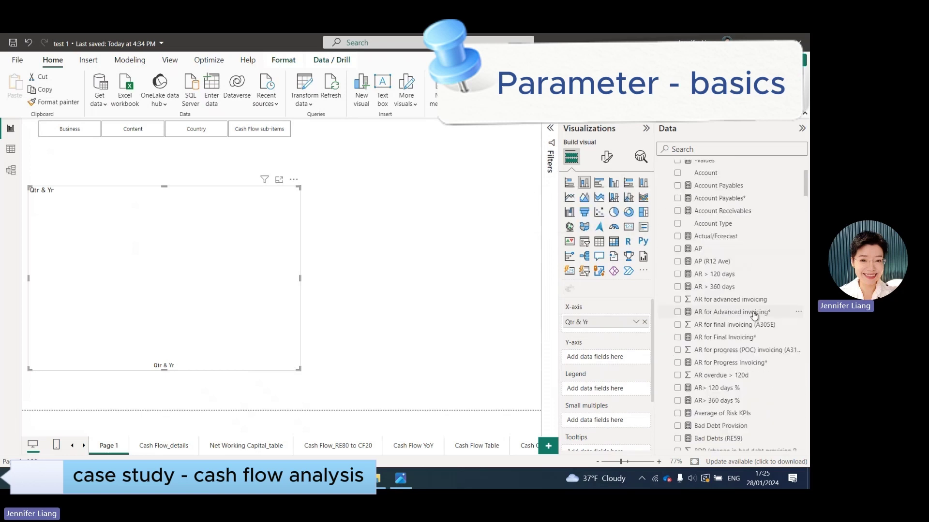
left_click(698, 229)
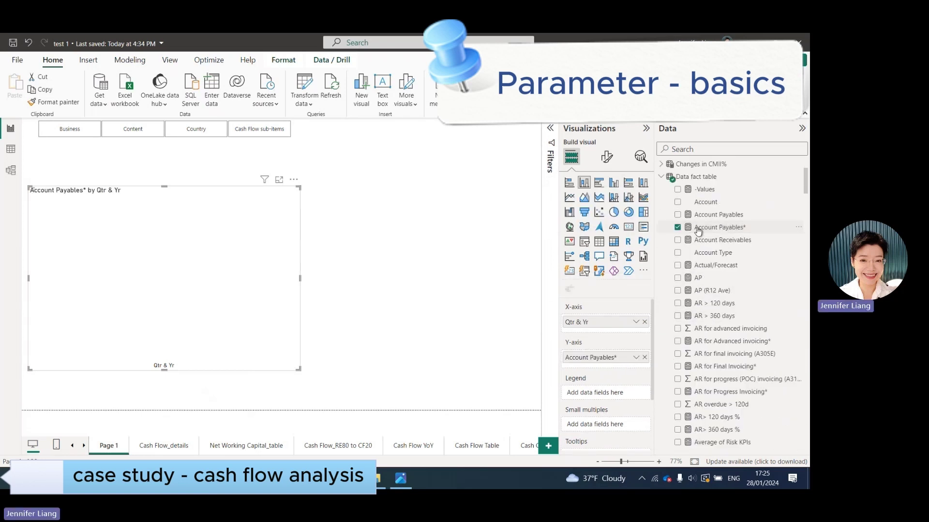
left_click_drag(300, 278, 396, 290)
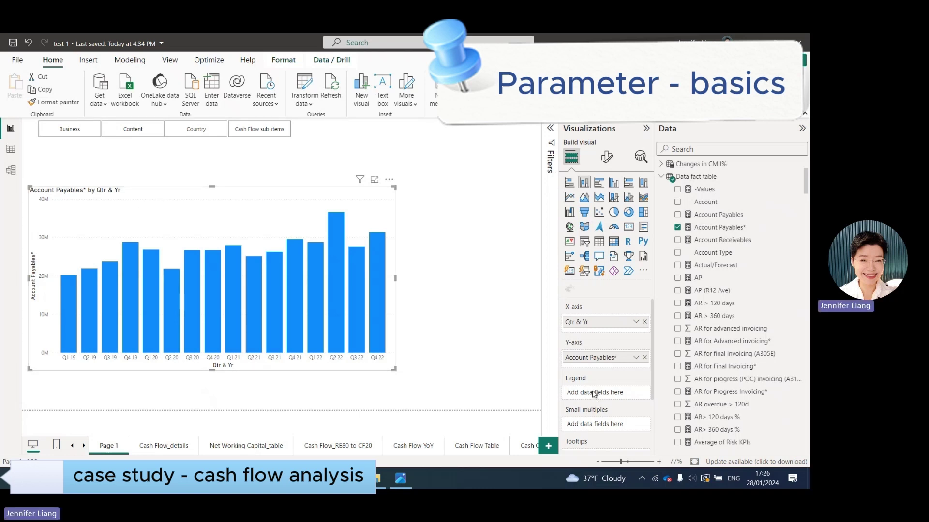
- Put the Cash Flow test field from its parameter table on the column chart's legend
left_click(661, 177)
scroll(673, 187, "up", 3)
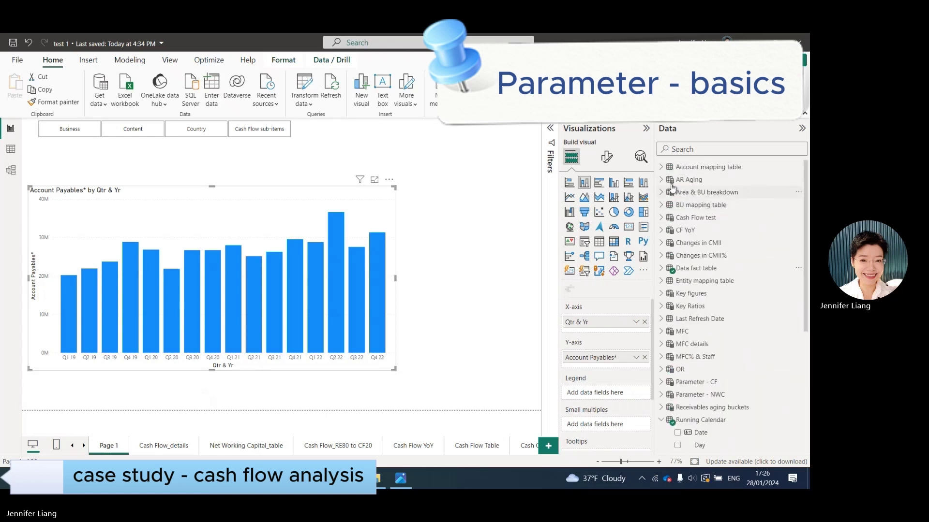
left_click(296, 136)
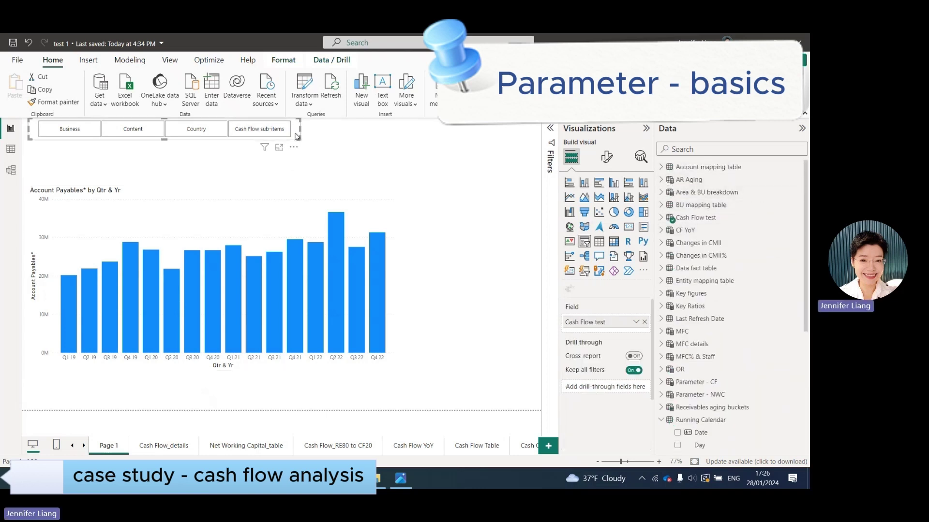
left_click(661, 218)
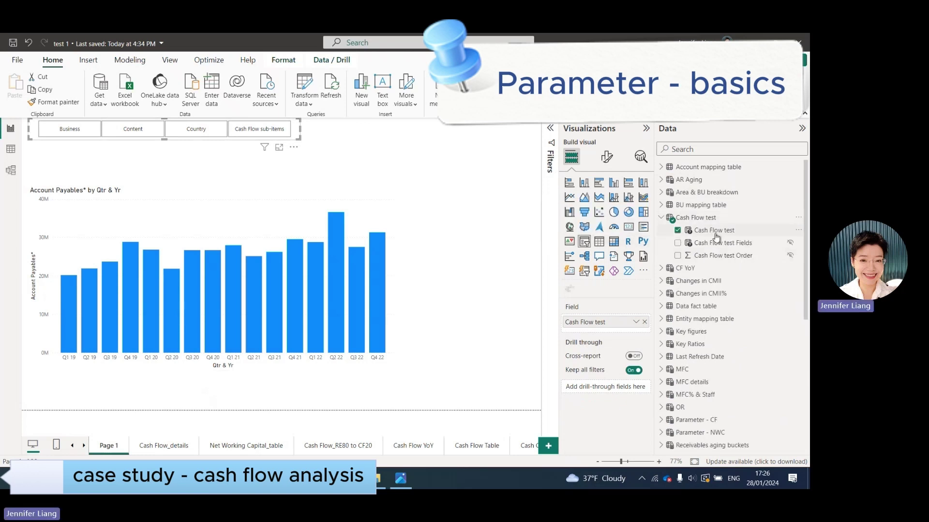
left_click_drag(716, 236, 697, 264)
left_click(380, 214)
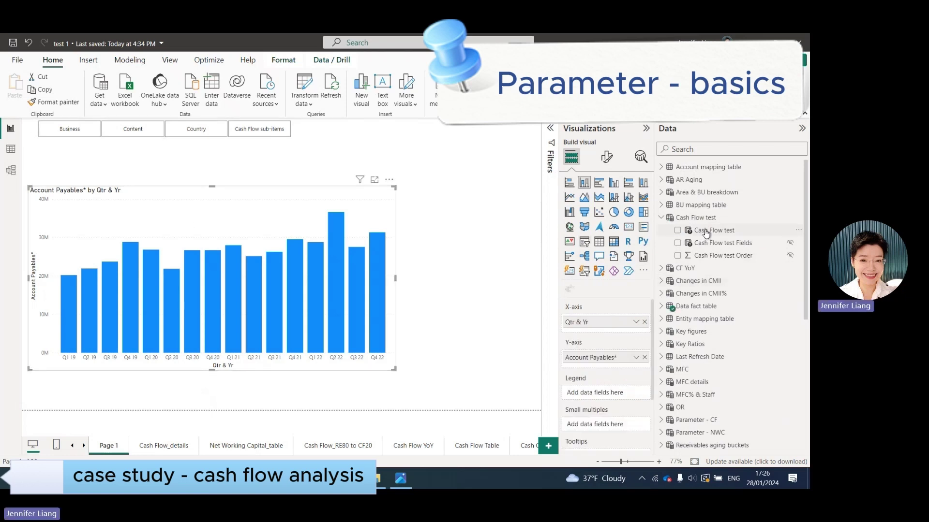
left_click_drag(706, 233, 594, 396)
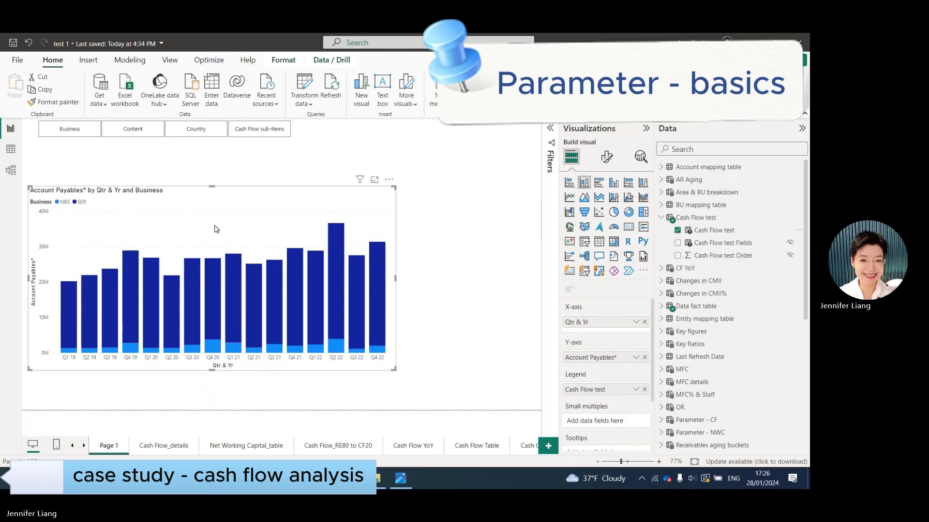
- Choose Business and then Content in the Cash Flow test slicer, and shorten the chart from its upper edge
left_click(70, 134)
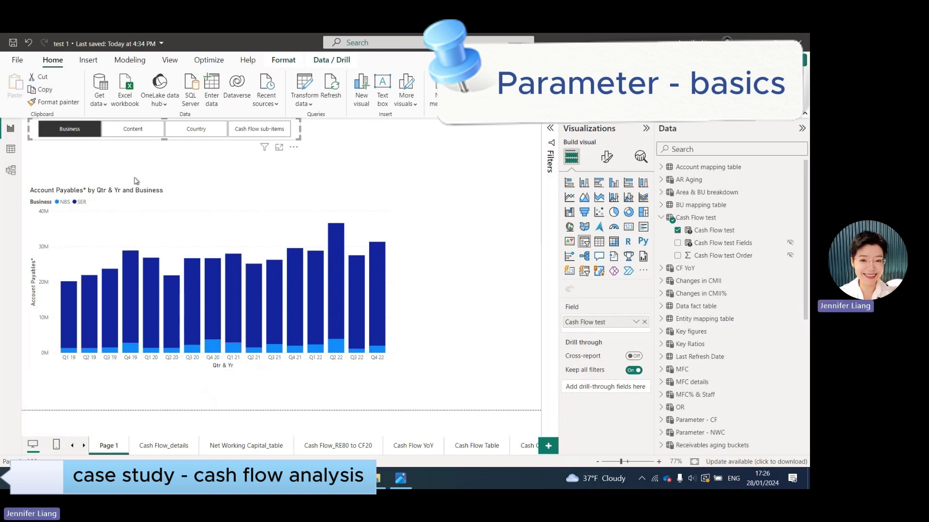
left_click(83, 136)
left_click(81, 134)
left_click(137, 129)
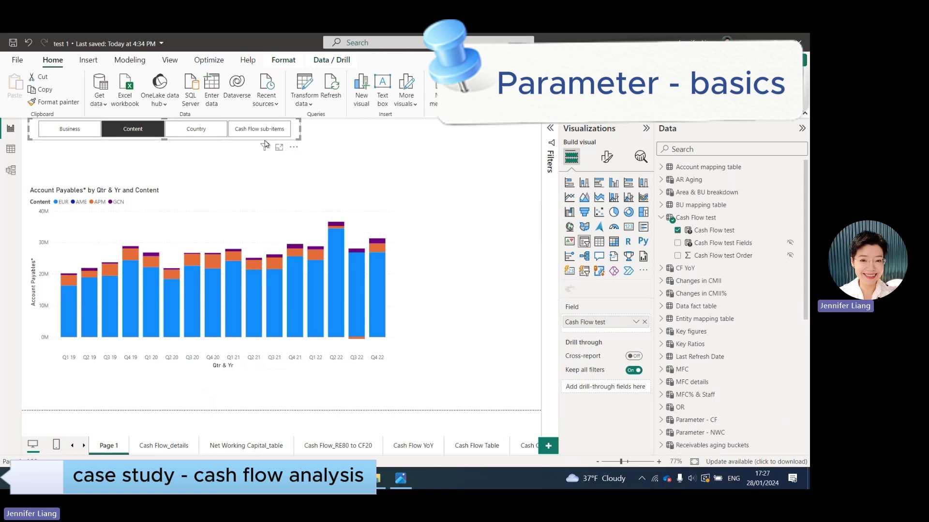
left_click(223, 189)
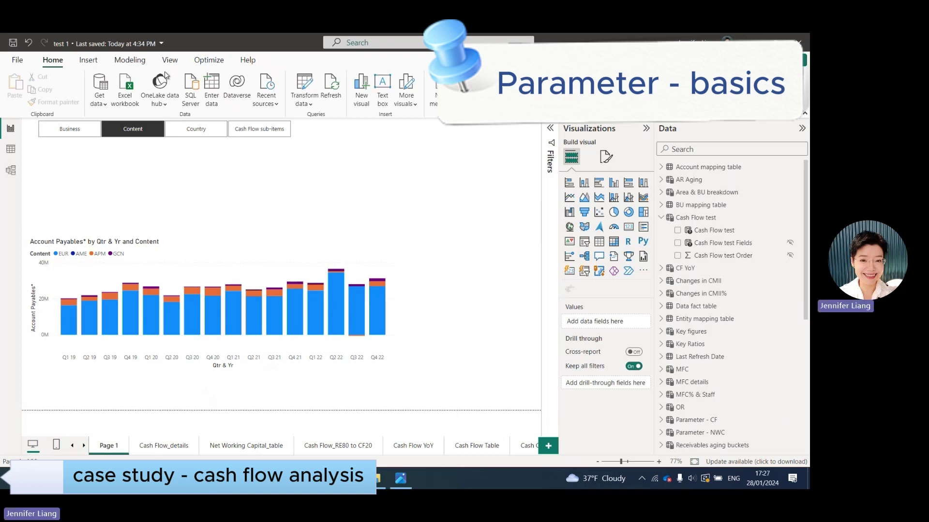
- Start a new fields parameter and add Account Payables* and Account Receivables from the Data fact table
left_click(133, 60)
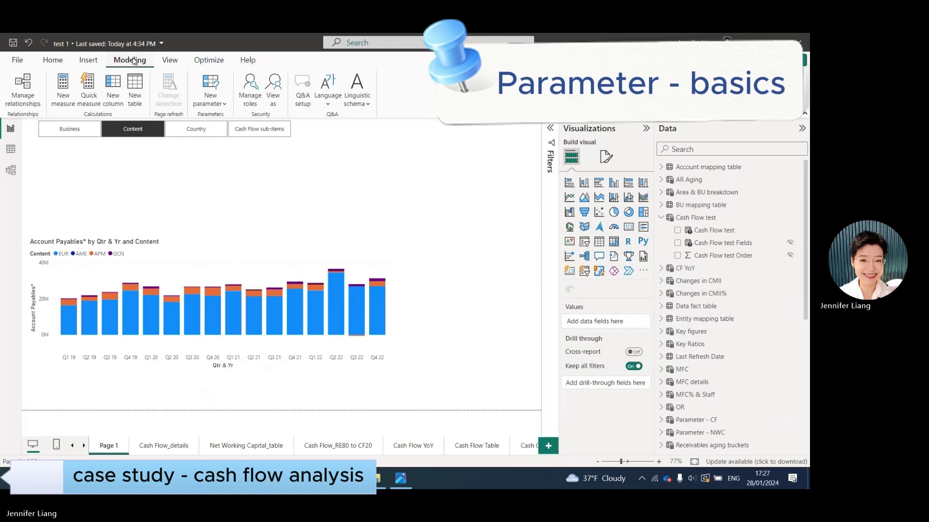
left_click(211, 97)
left_click(222, 138)
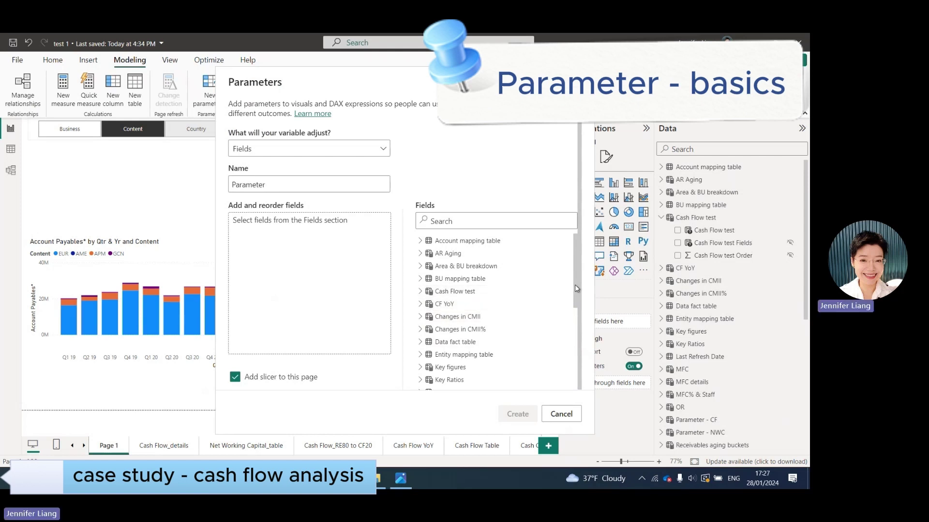
left_click(508, 341)
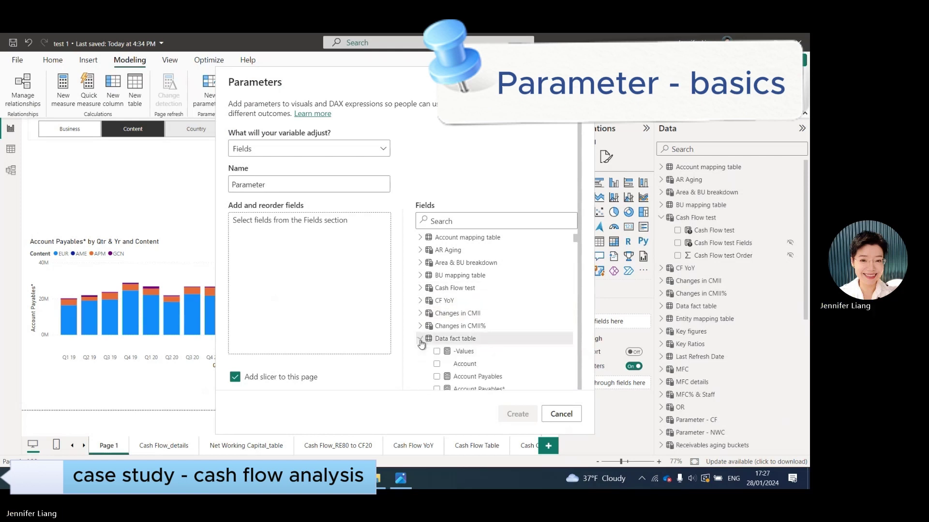
scroll(504, 296, "down", 1)
scroll(505, 296, "down", 3)
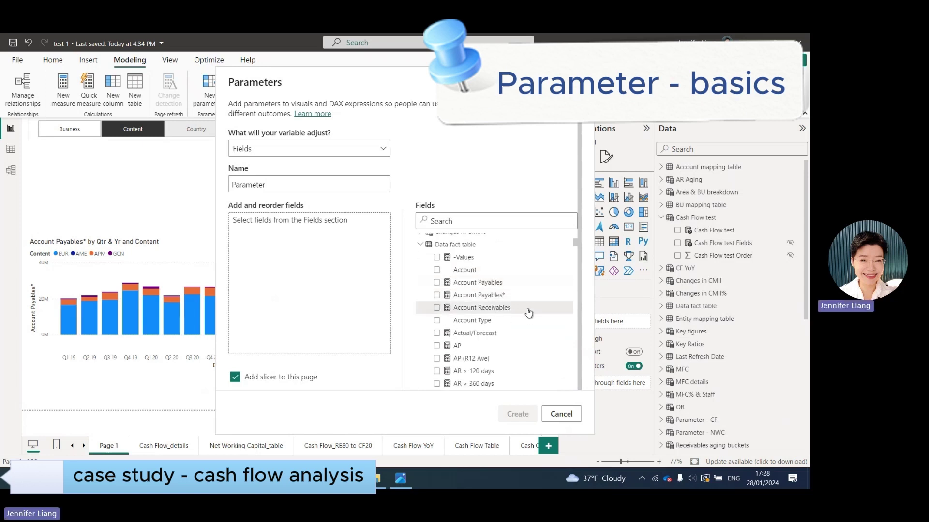
left_click(437, 287)
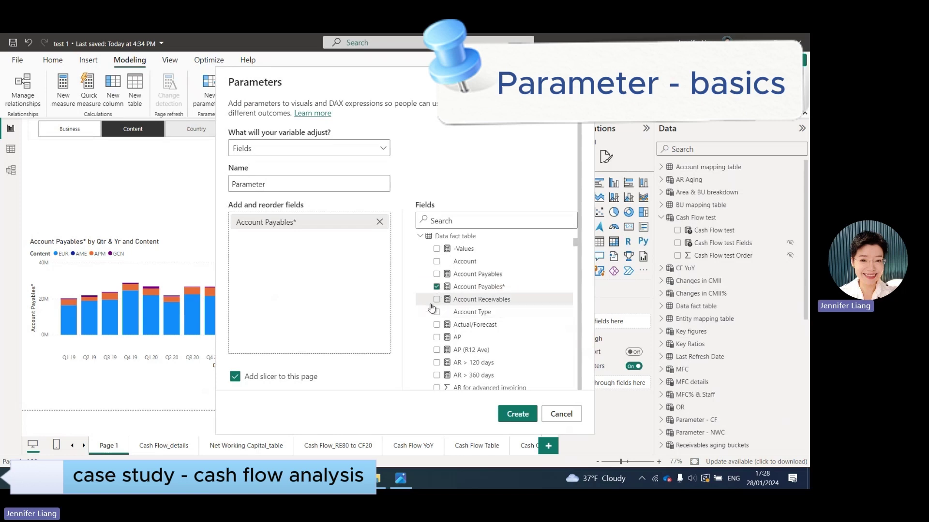
left_click(436, 300)
- Create the parameter with Bad Debt Provision as its third field and move its page slicer into the gap above the chart
scroll(506, 322, "down", 3)
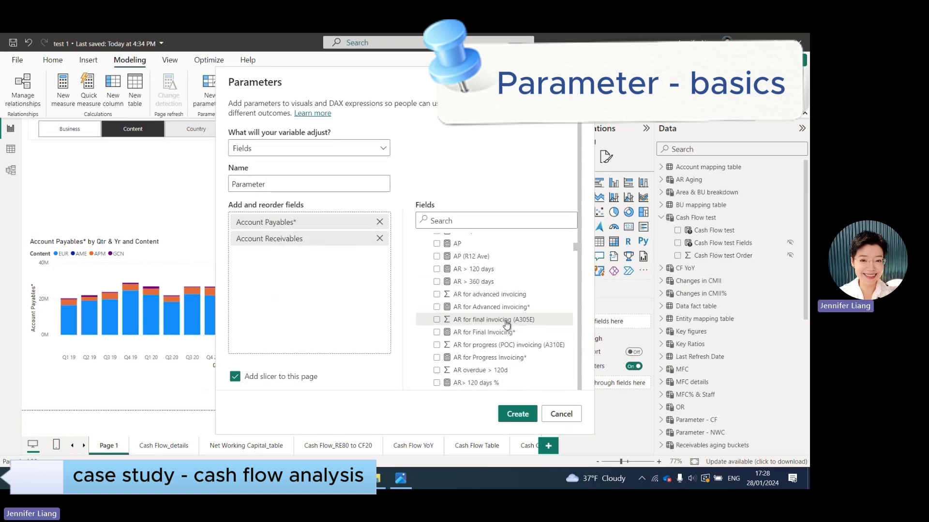
scroll(506, 324, "down", 2)
left_click(436, 342)
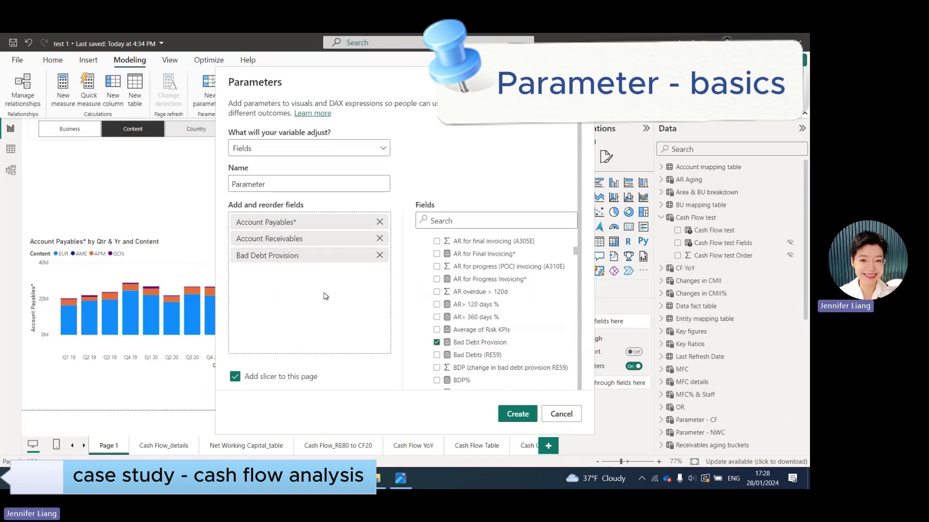
left_click(516, 415)
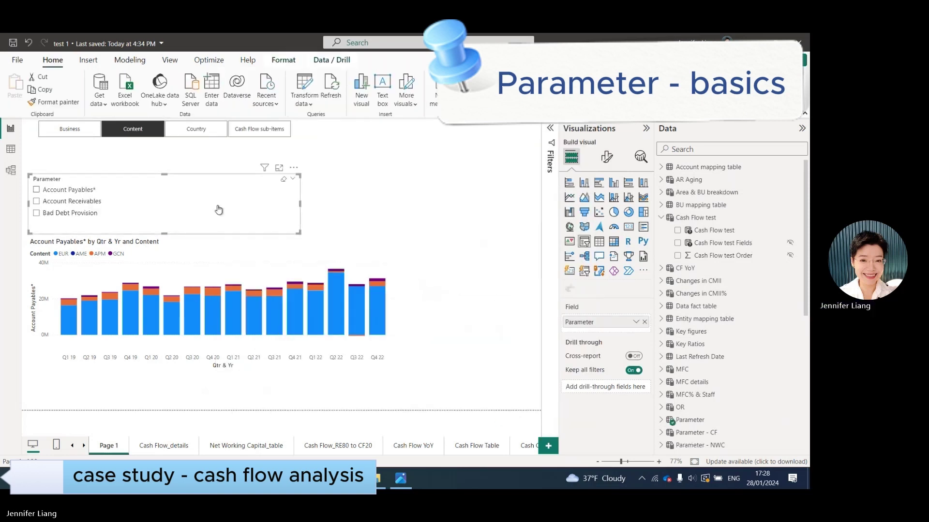
left_click_drag(251, 180, 391, 163)
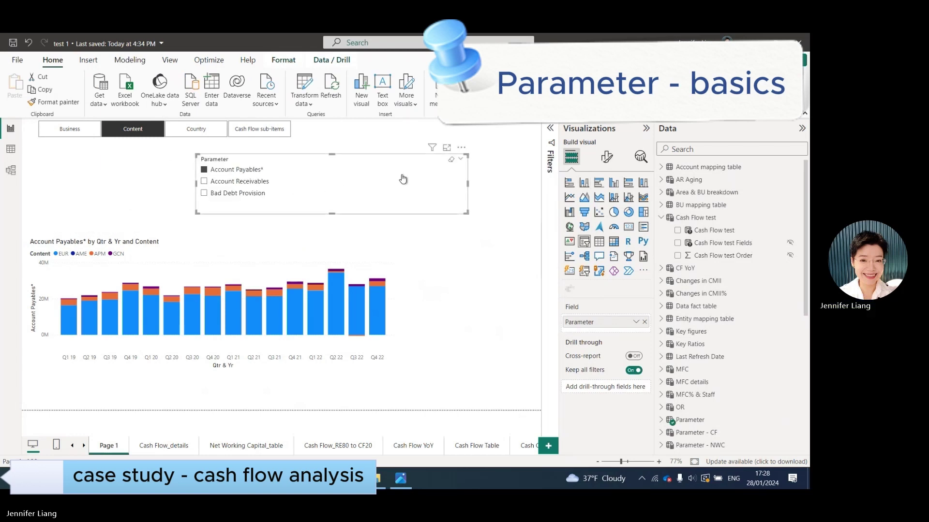
- Remove the asterisk from the Account Payables label in the new parameter's formula and replace the parameter's name
left_click(662, 218)
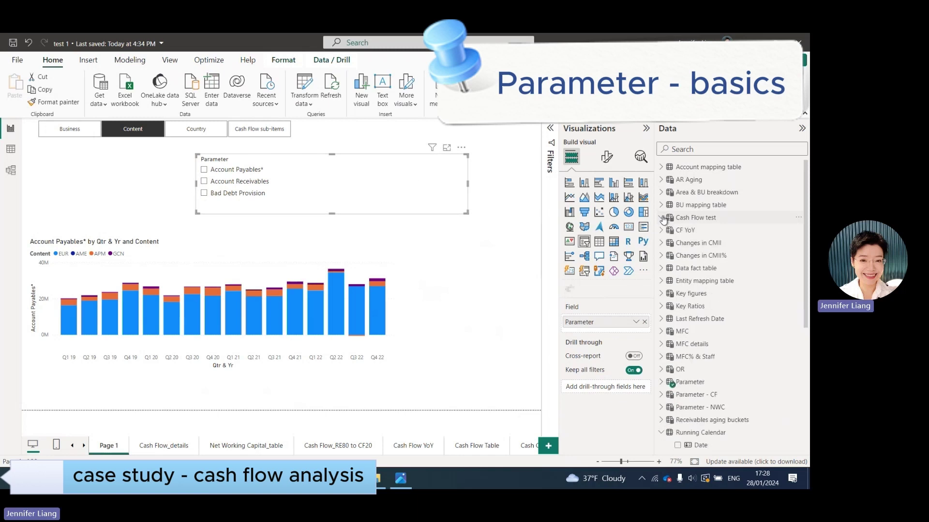
scroll(687, 309, "down", 3)
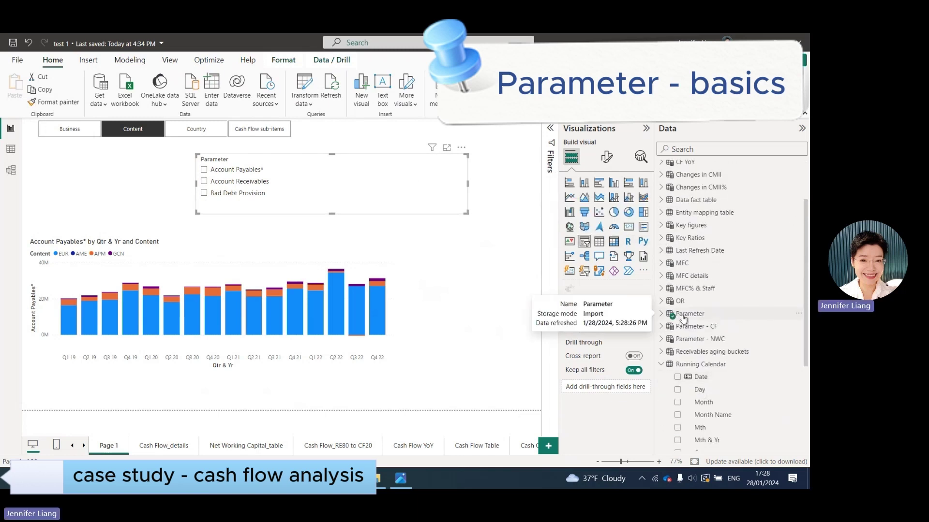
left_click(661, 314)
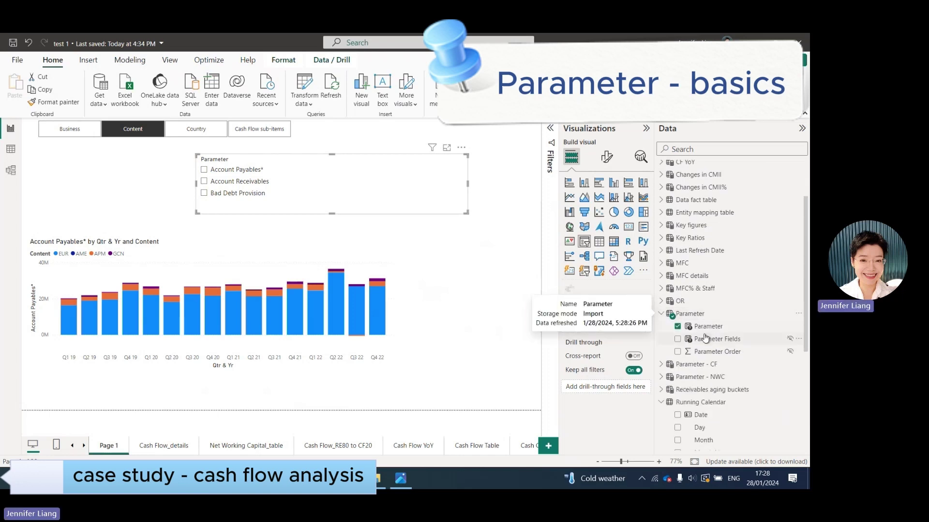
left_click(706, 326)
left_click(550, 128)
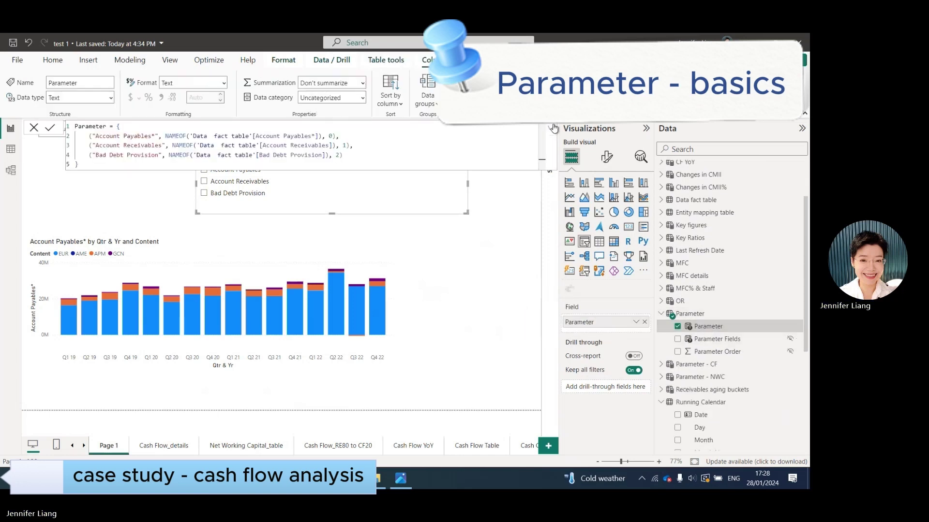
left_click(156, 136)
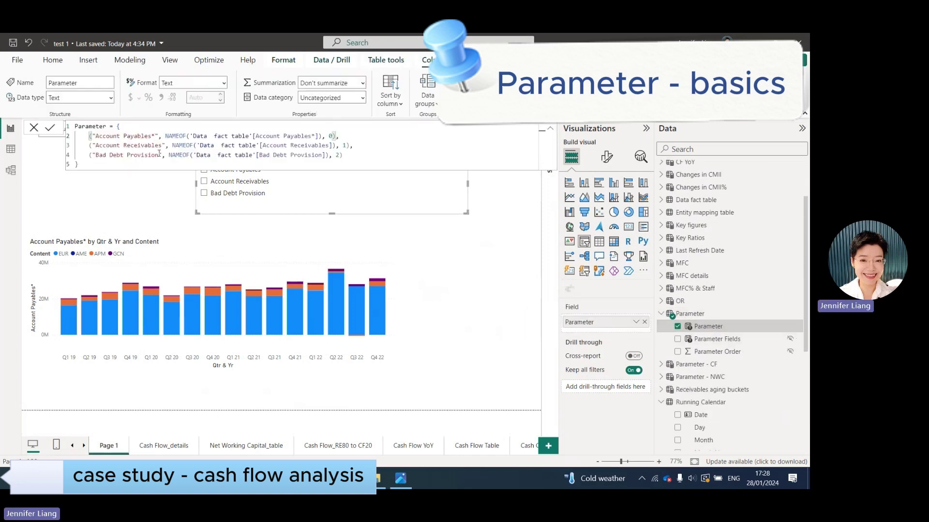
key("BackSpace")
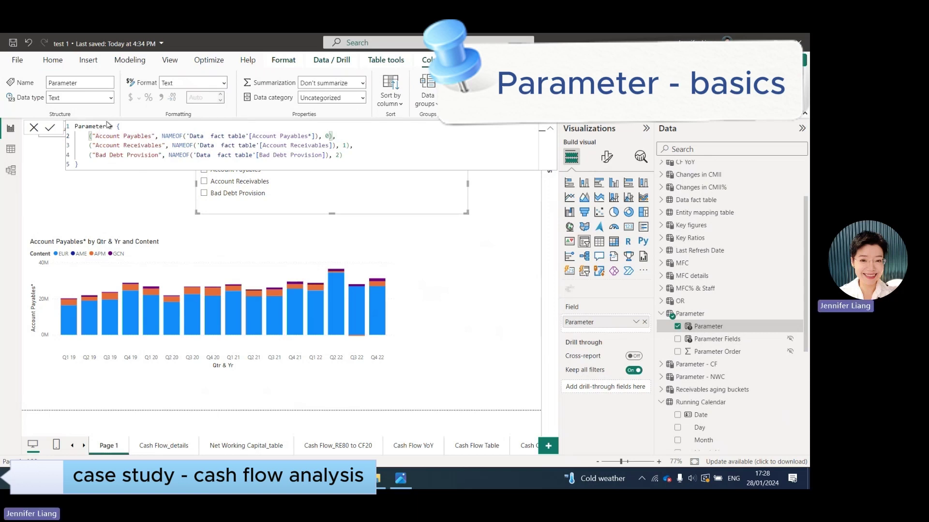
left_click_drag(107, 126, 75, 126)
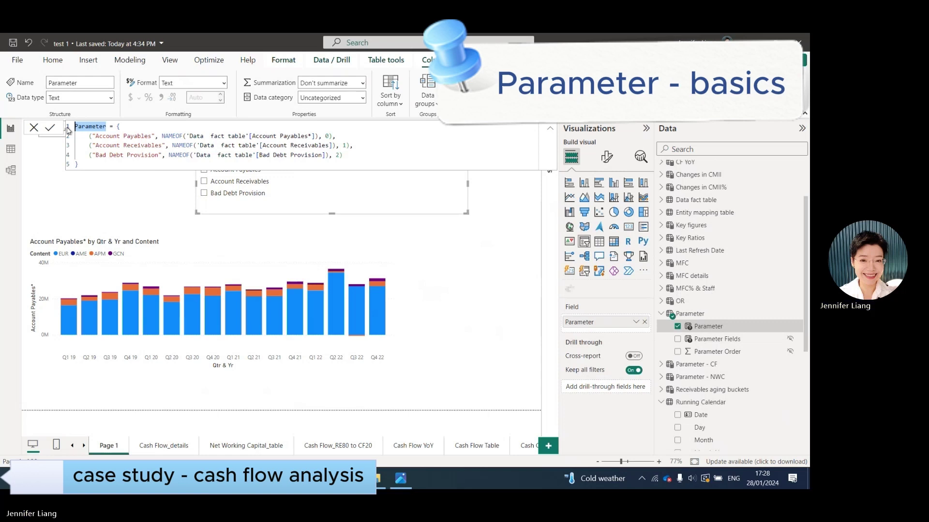
key("BackSpace")
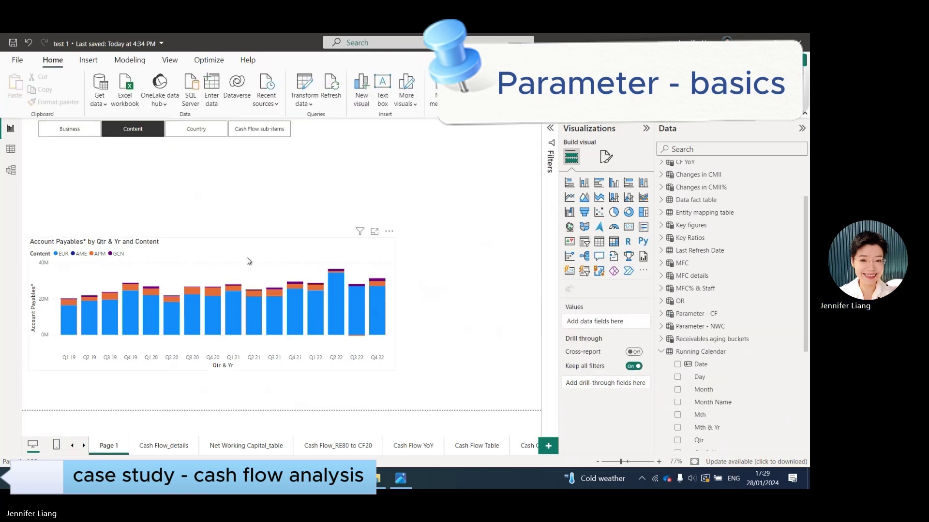
- Undo the chart's upward stretch and the deletion of the new parameter's slicer
left_click(246, 258)
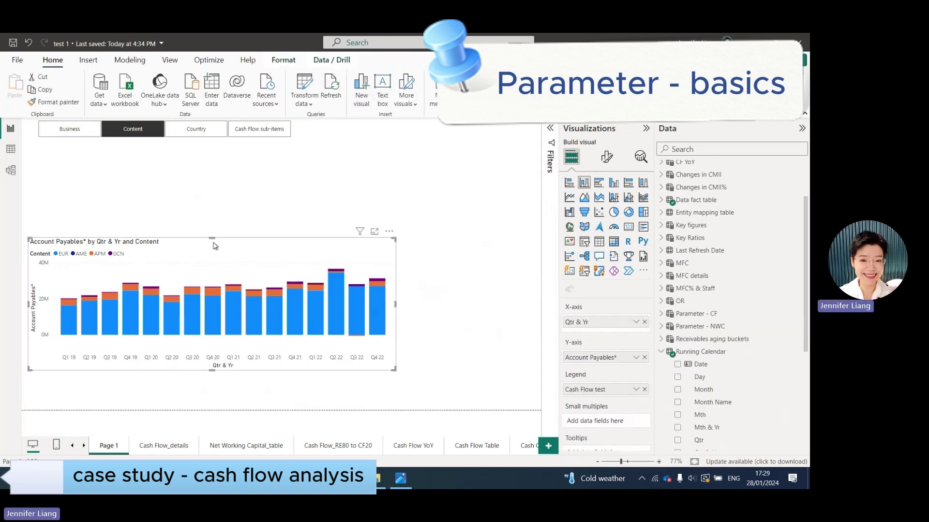
left_click_drag(212, 238, 212, 179)
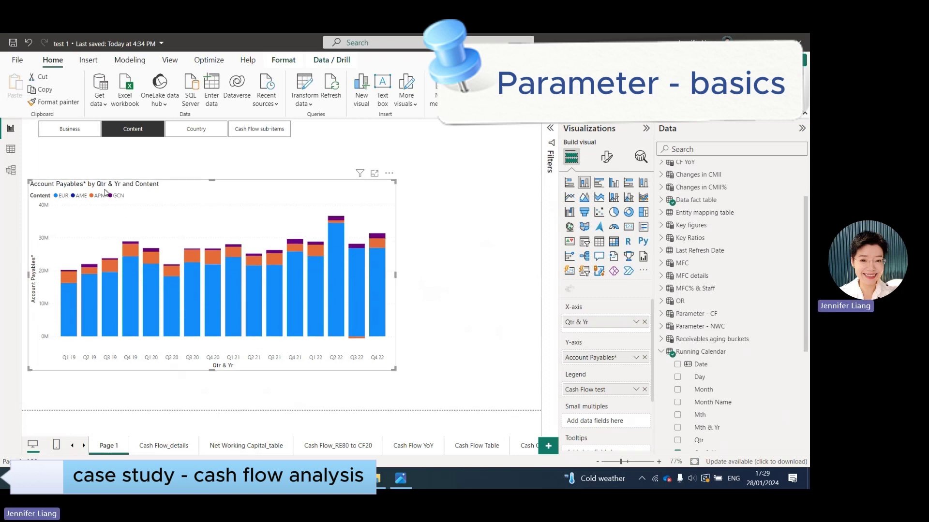
left_click(28, 44)
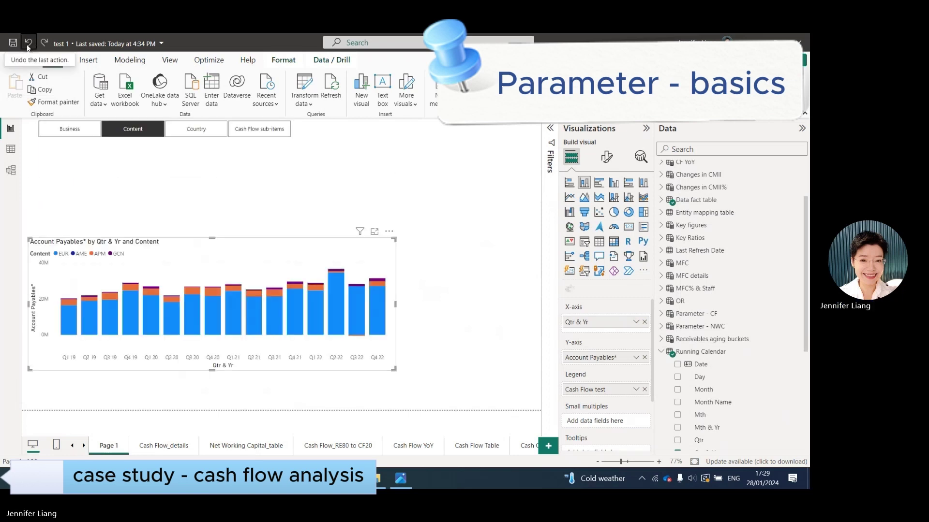
left_click(28, 44)
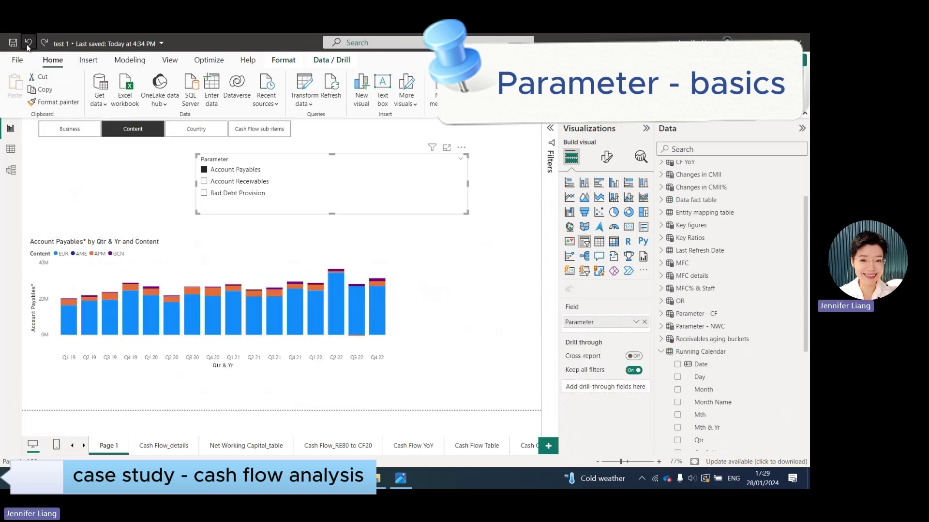
- Clear the Account Payables selection, then set the new parameter slicer's style to Tile with its slicer header turned off
left_click(353, 174)
left_click(608, 158)
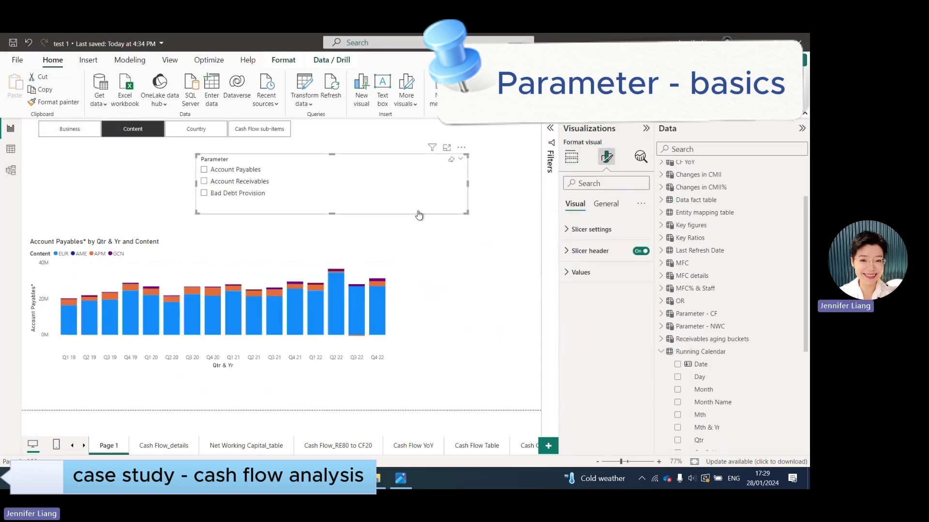
left_click(568, 235)
left_click(626, 285)
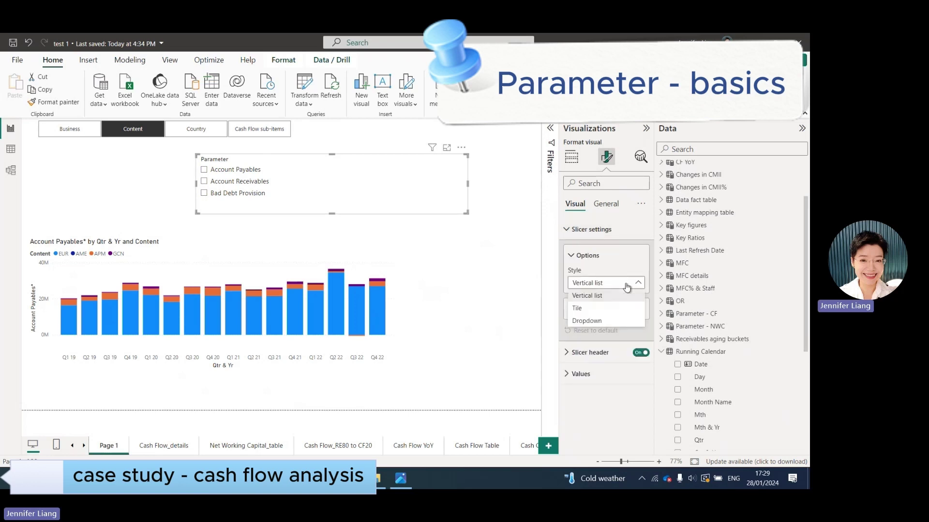
left_click(607, 309)
left_click(640, 353)
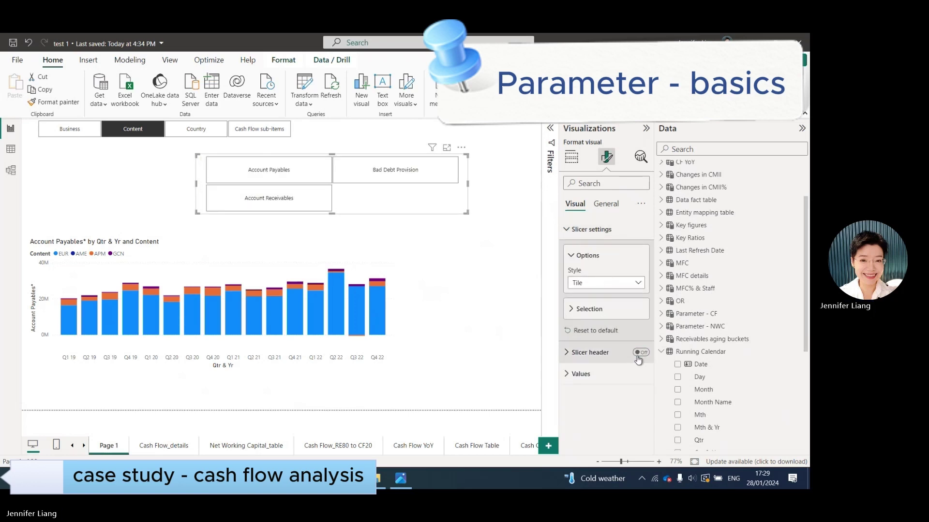
- Resize the new parameter slicer to a compact single row of three tiles aligned below the Cash Flow test slicer
left_click_drag(197, 184, 10, 218)
left_click_drag(245, 214, 244, 174)
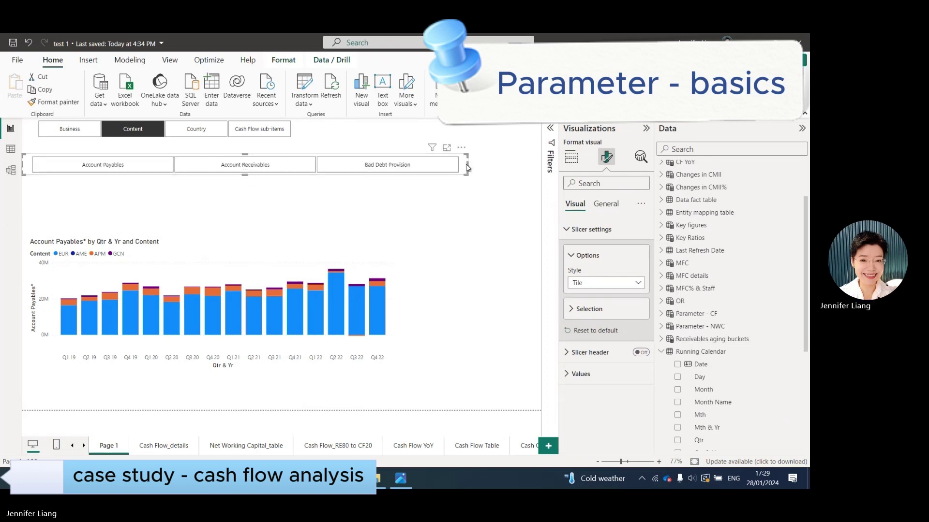
left_click_drag(467, 166, 332, 166)
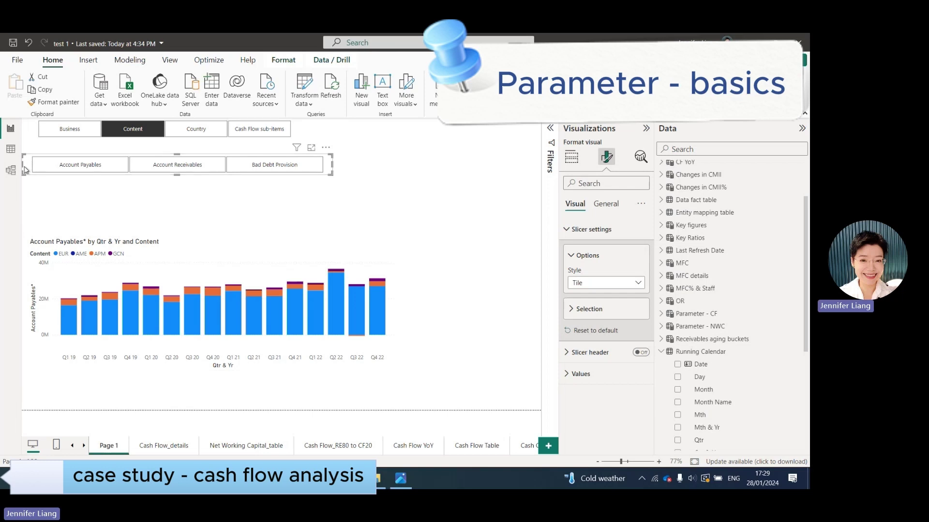
left_click(391, 309)
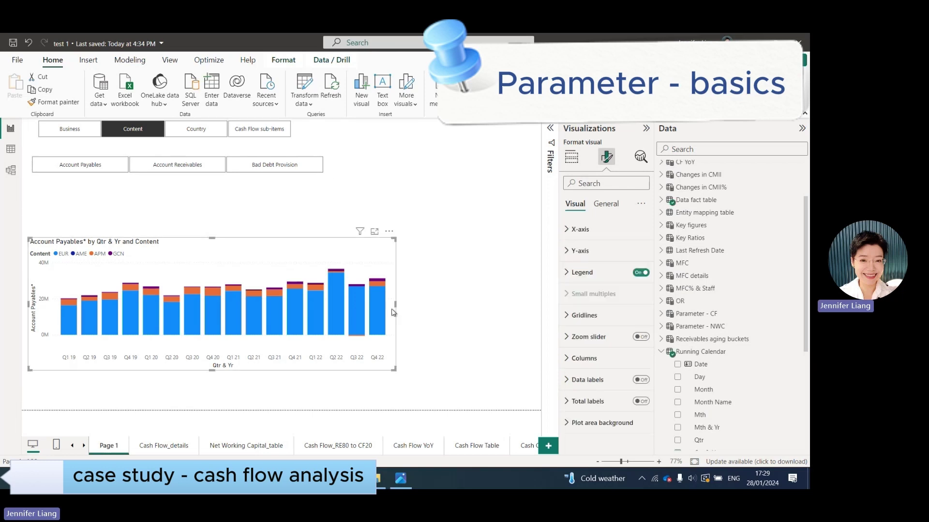
- Replace Account Payables* on the chart's Y-axis with the Parameter field from the test measures table
left_click(572, 156)
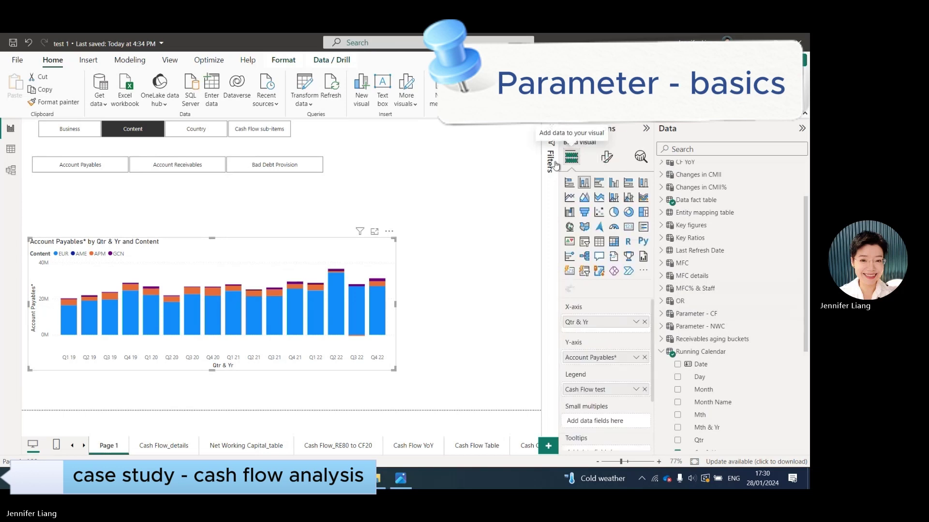
left_click(645, 342)
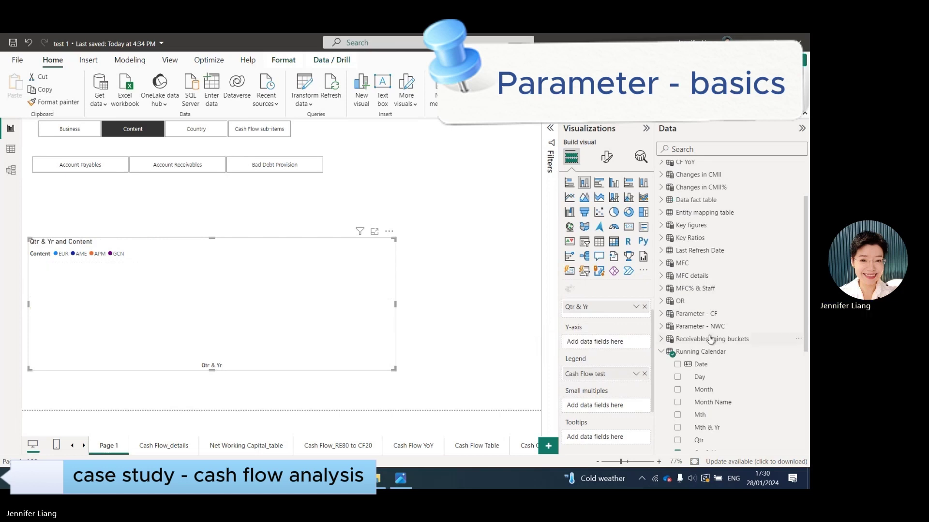
left_click(661, 352)
scroll(703, 234, "up", 2)
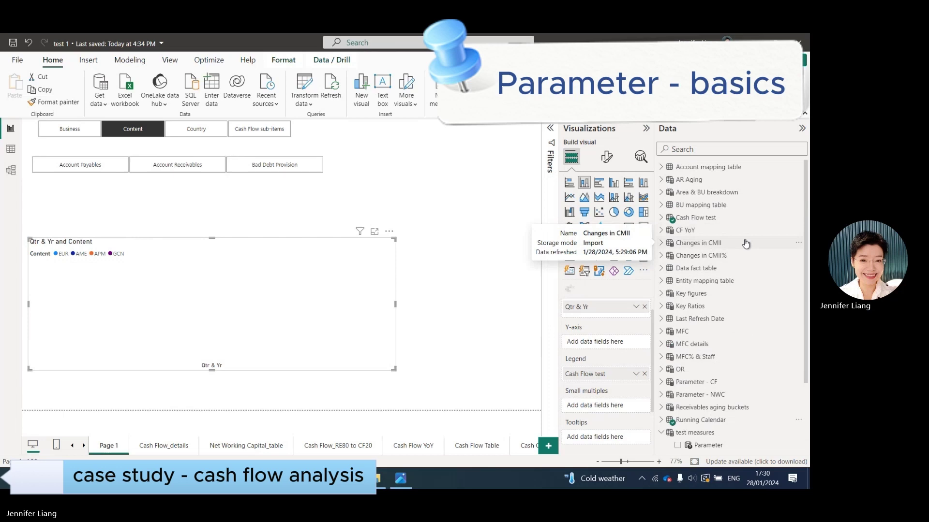
scroll(731, 314, "down", 3)
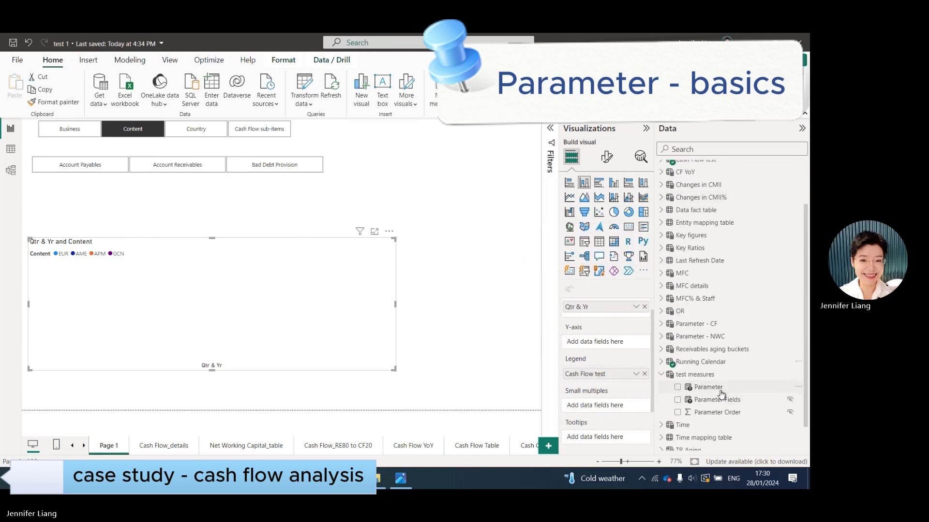
left_click(719, 390)
left_click_drag(720, 393, 621, 345)
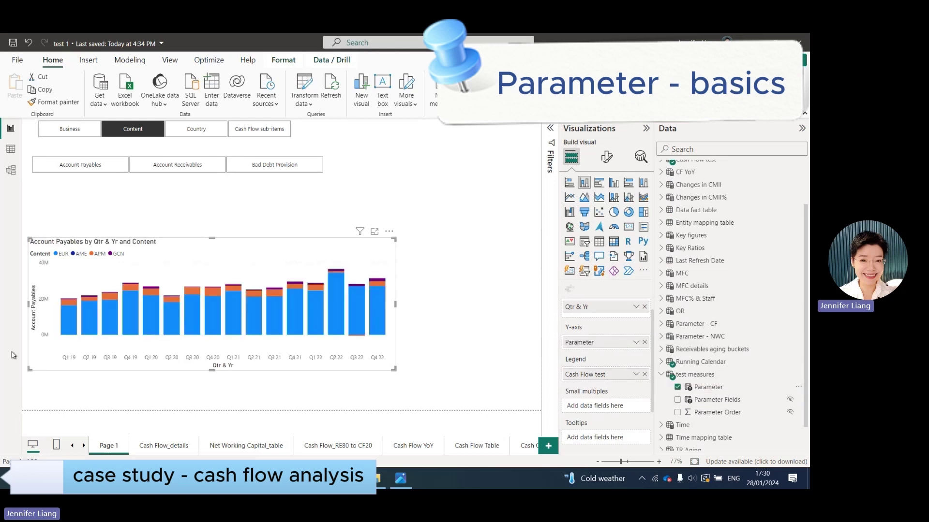
- Narrow the chart slightly and move it up and right, then reshape the measure slicer into a vertical stack of three tiles beside it
left_click_drag(396, 304, 389, 305)
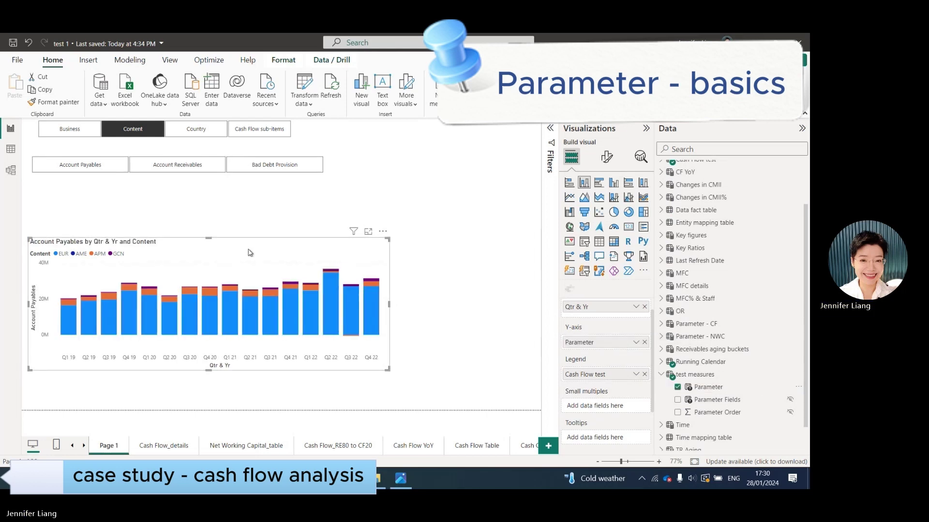
left_click_drag(236, 248, 367, 204)
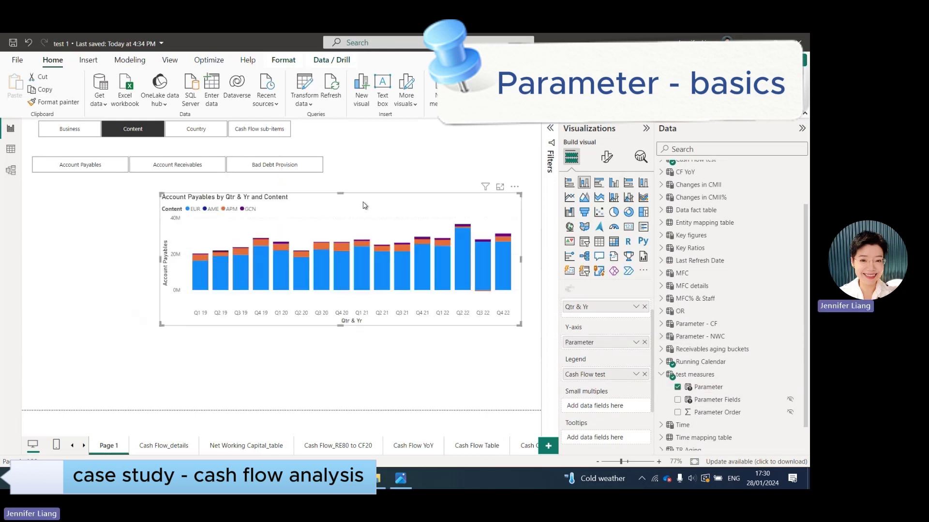
left_click(331, 167)
left_click_drag(333, 168, 141, 167)
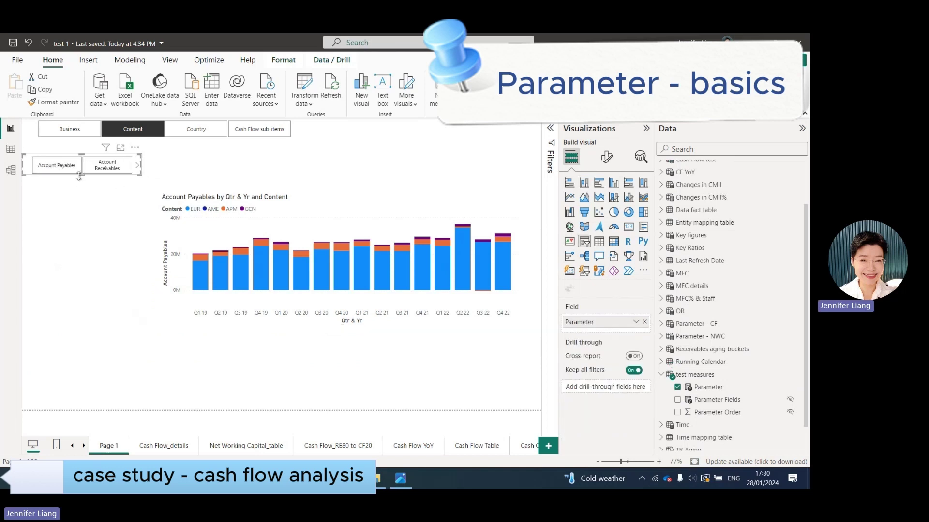
left_click_drag(79, 176, 49, 393)
left_click_drag(142, 273, 80, 273)
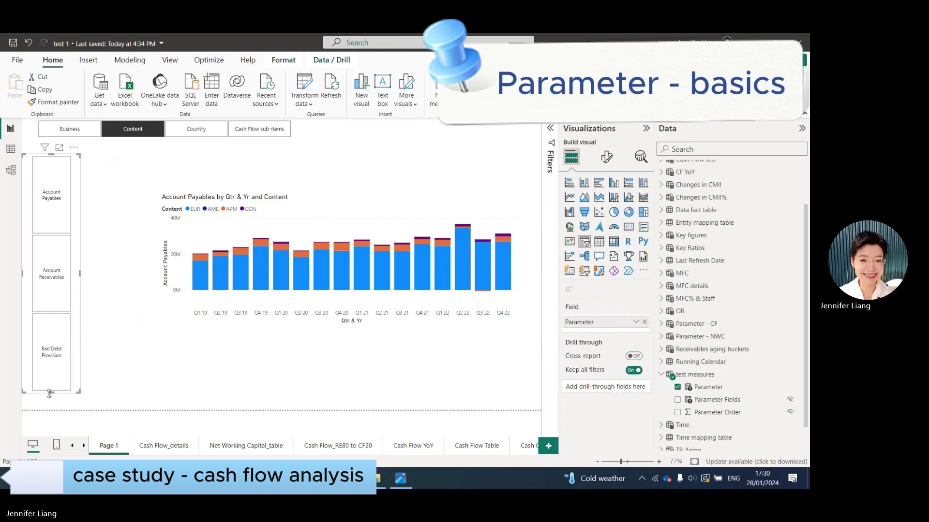
left_click_drag(49, 393, 59, 261)
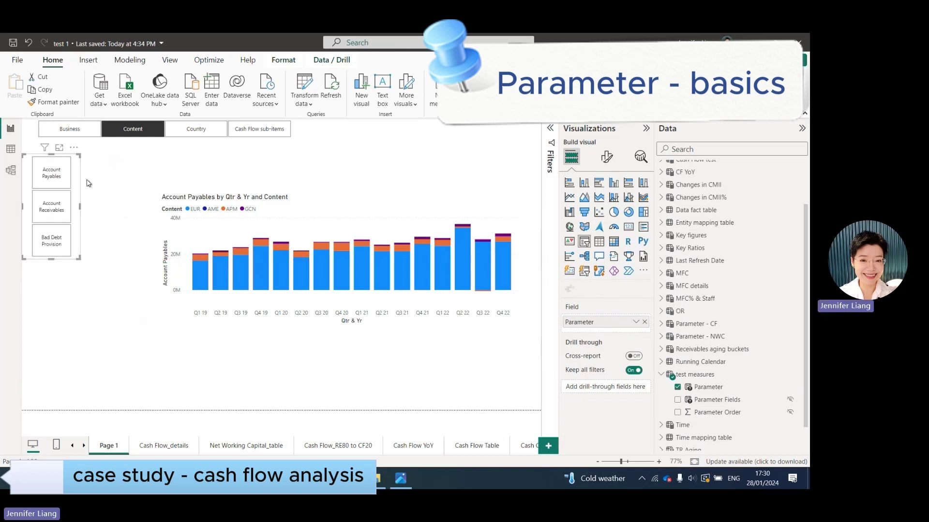
left_click_drag(70, 174, 62, 199)
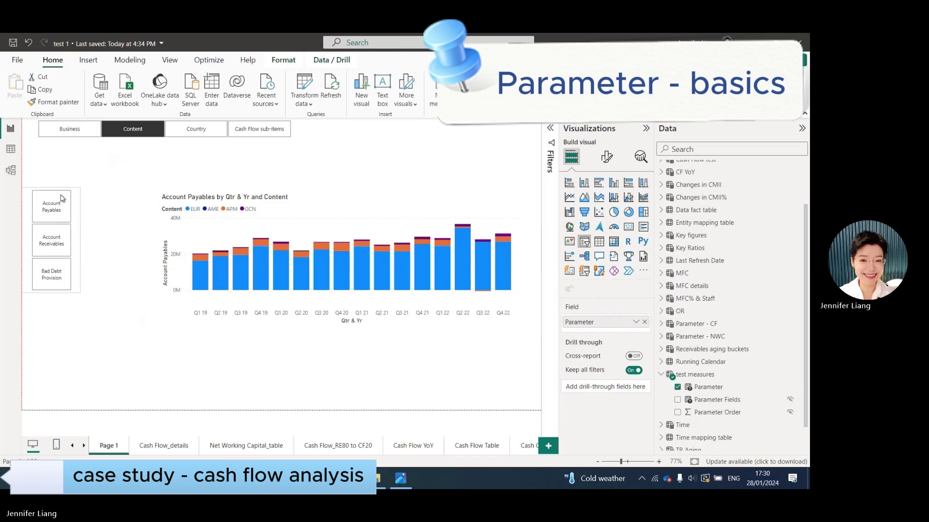
- Widen the chart toward the measure slicer, raise its upper edge slightly, and place the Cash Flow test slicer centred above it
left_click(162, 232)
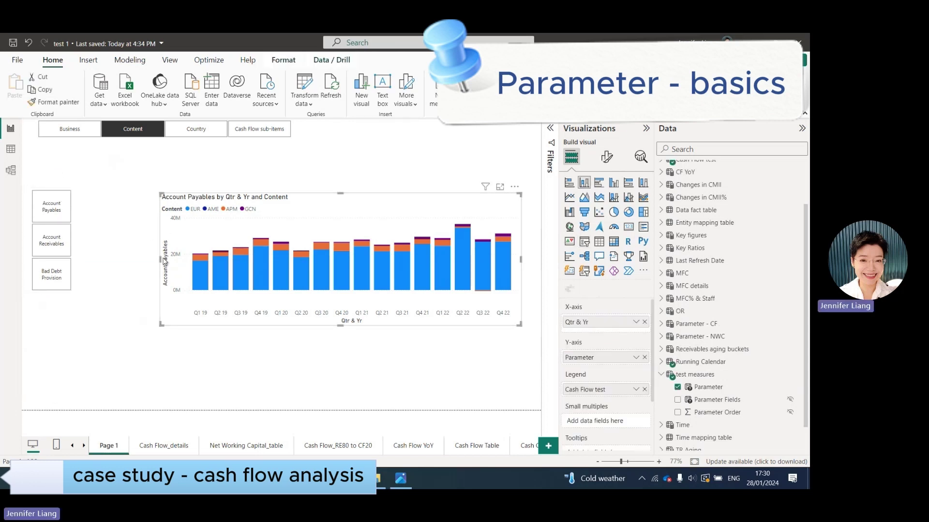
left_click_drag(161, 262, 86, 261)
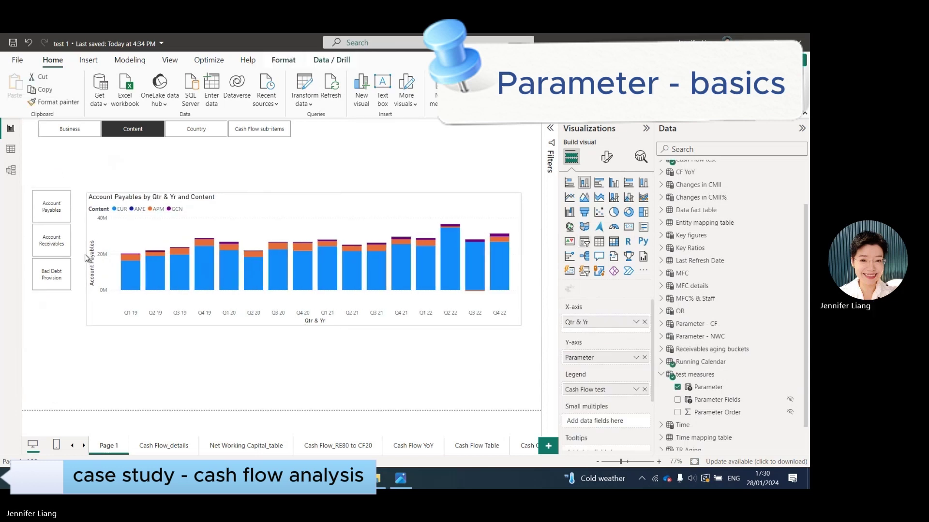
left_click_drag(300, 193, 303, 188)
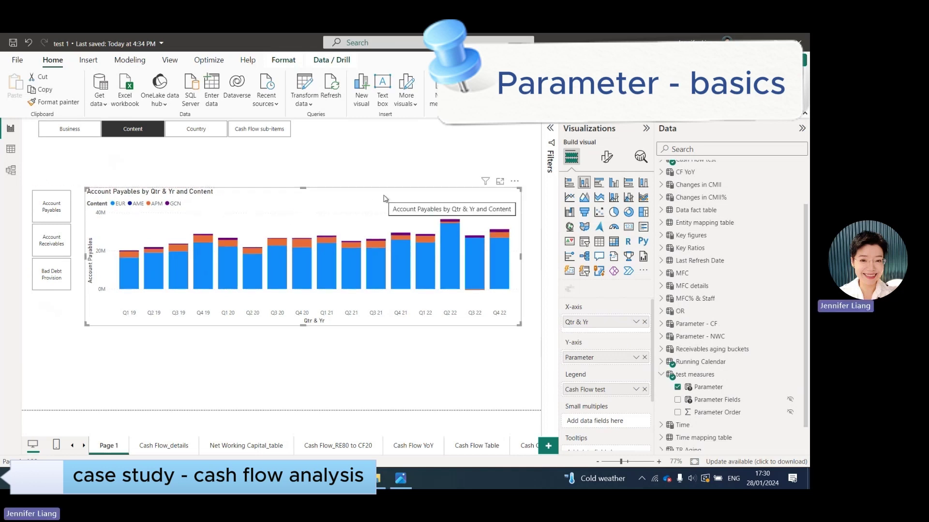
left_click_drag(35, 130, 171, 162)
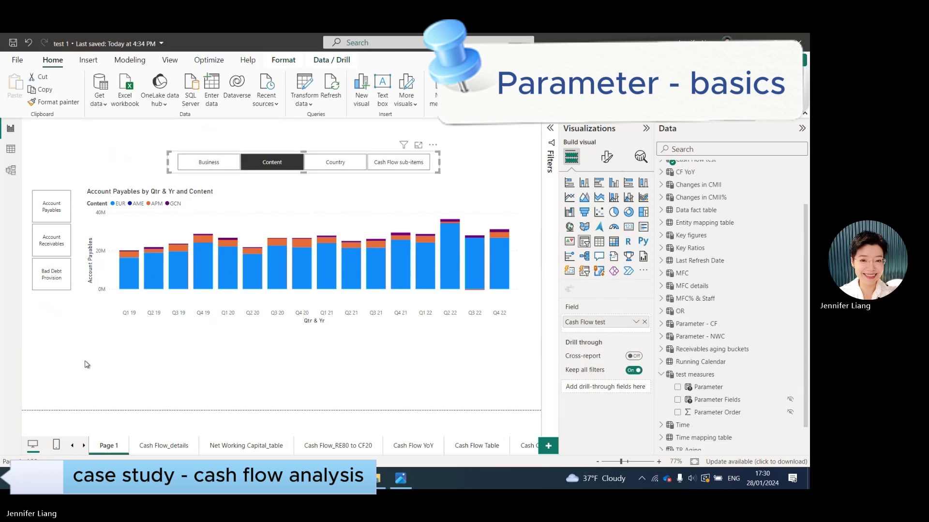
left_click(83, 344)
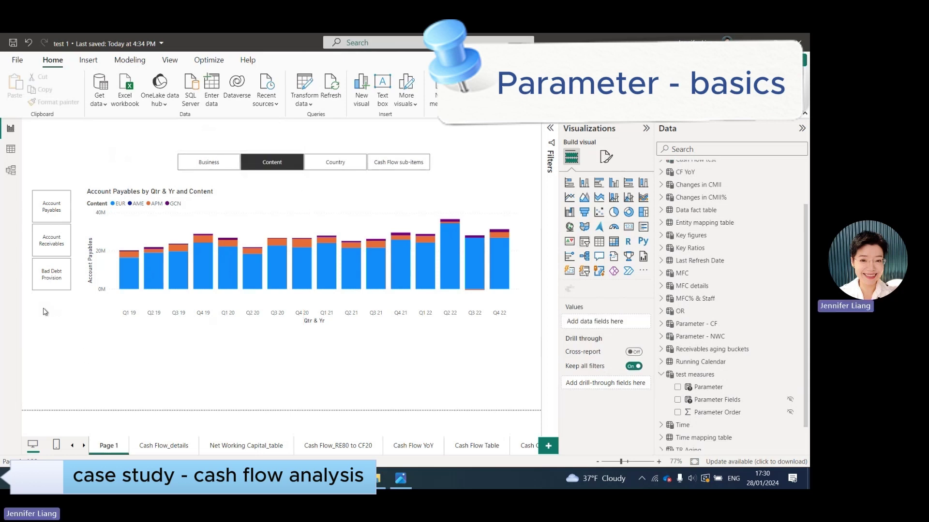
- Test the measure slicer by switching the chart through Account Receivables and Bad Debt Provision, ending on Account Payables
left_click(58, 215)
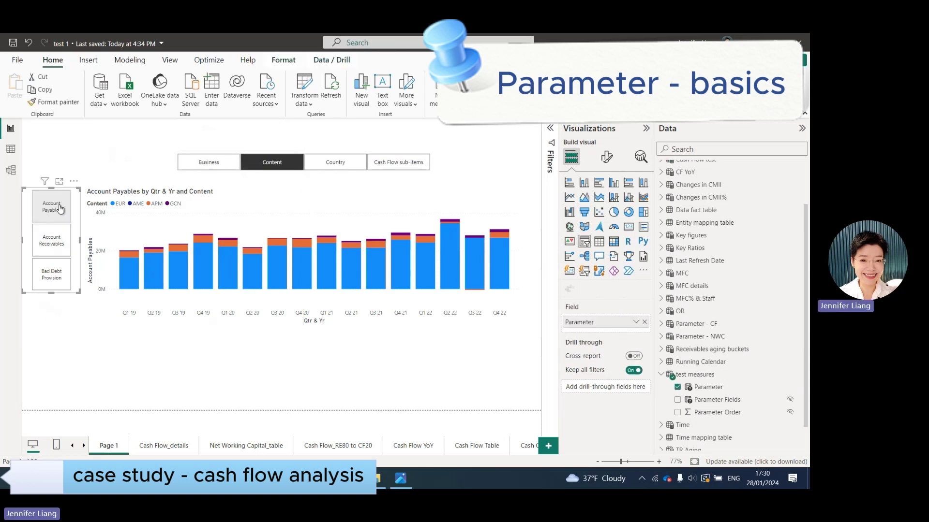
left_click(48, 247)
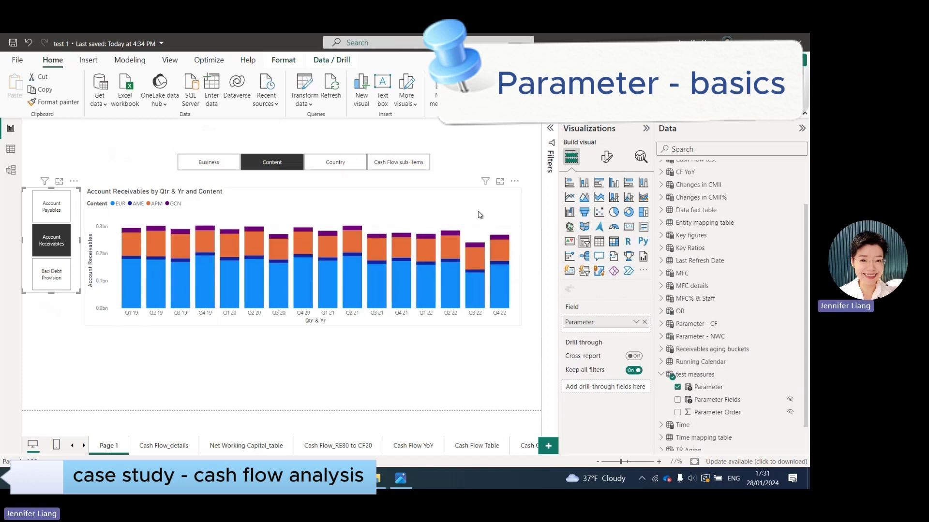
left_click(57, 275)
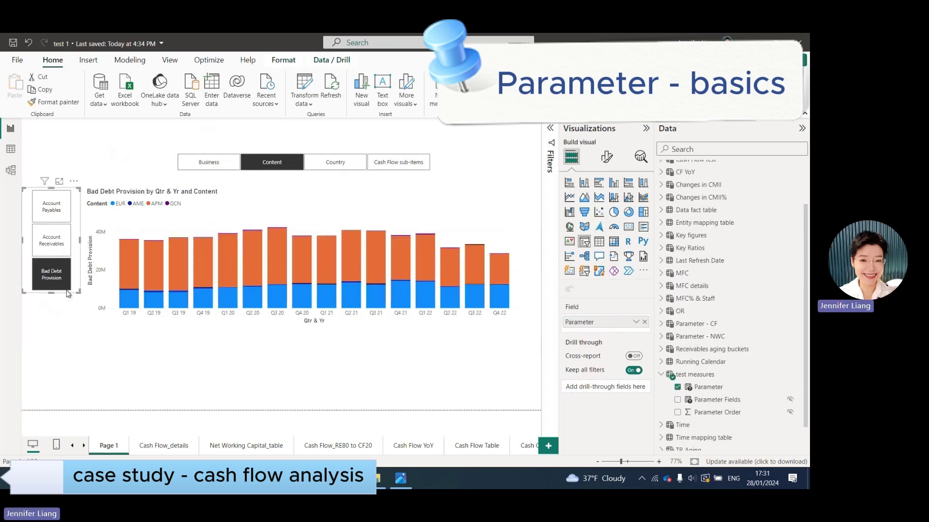
left_click(51, 241)
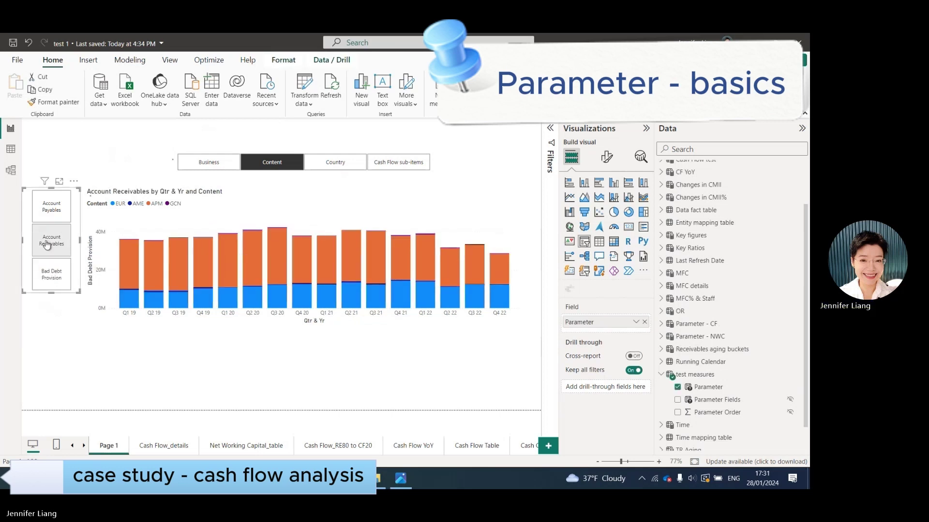
left_click(56, 211)
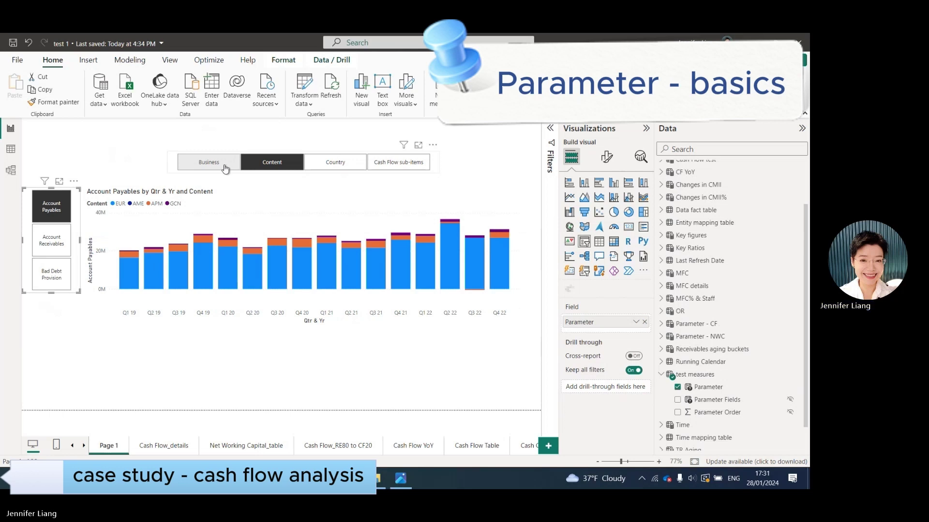
- Switch the chart's legend to Business and check the other measures with it, ending on Account Payables with nothing selected on the canvas
left_click(224, 167)
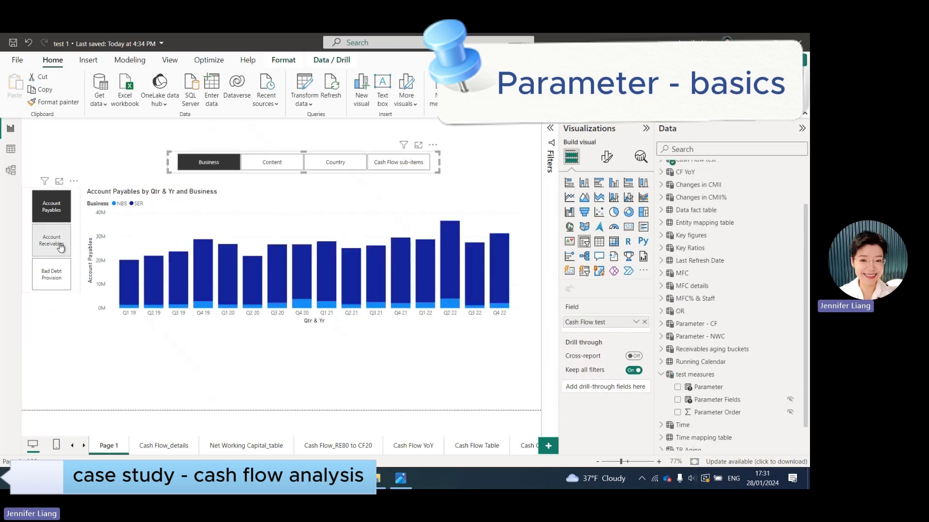
left_click(51, 275)
left_click(52, 240)
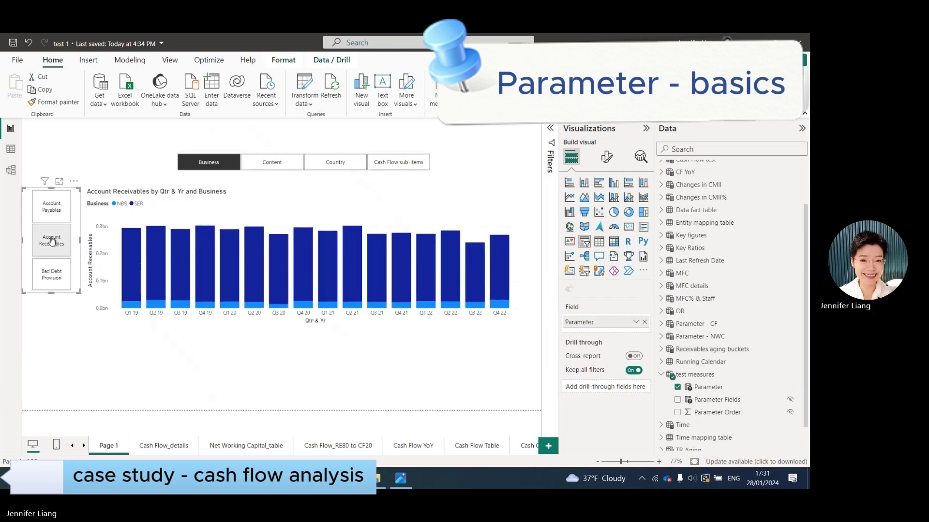
left_click(51, 206)
left_click(79, 349)
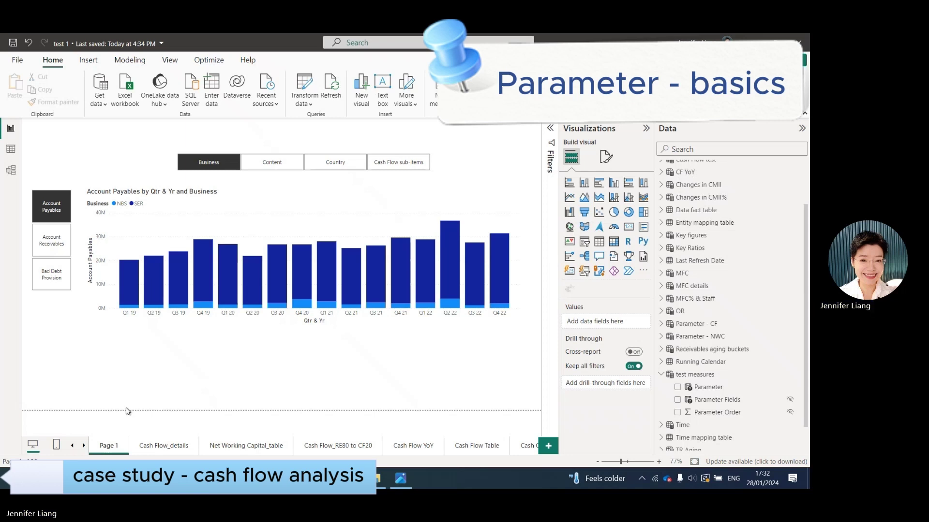
- Open the Cash Flow_details page and collapse the Visualizations pane to view the finished case study report
left_click(170, 445)
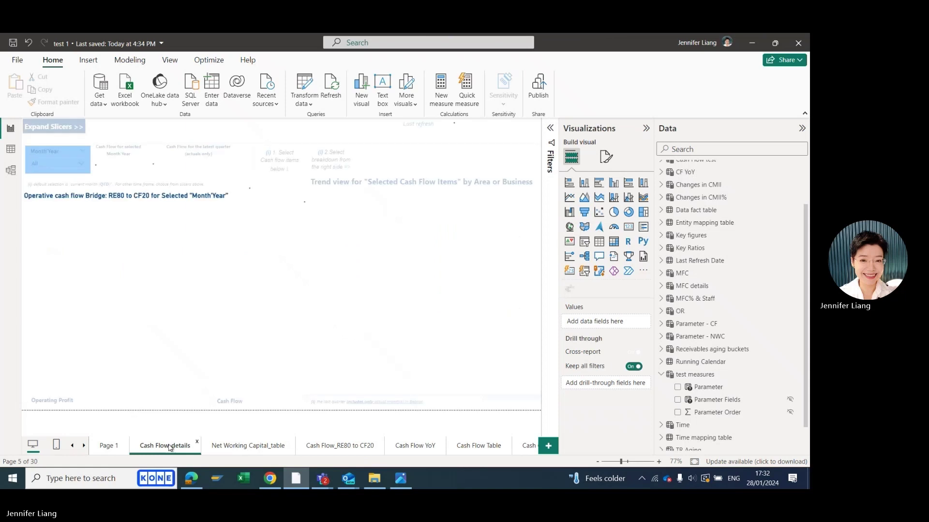
left_click(646, 128)
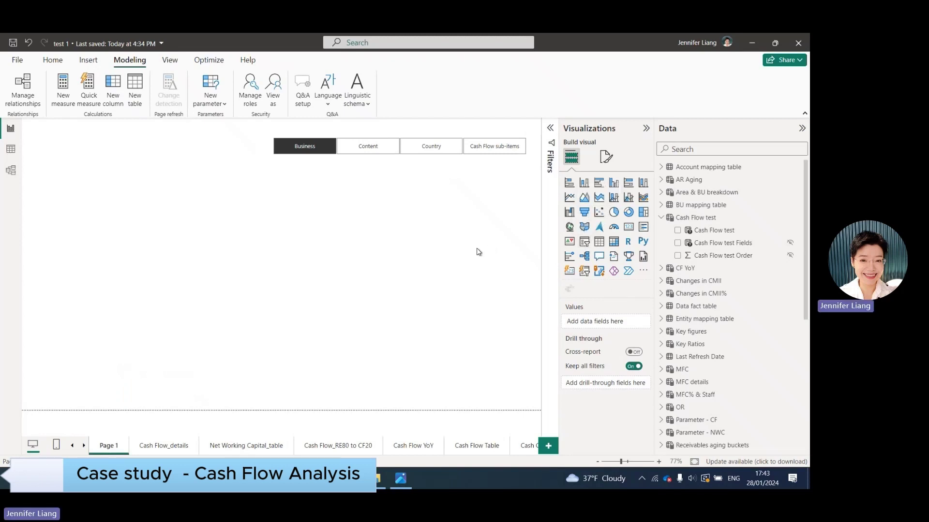
- Insert an empty stacked column chart on Page 1 and enlarge it to span the area below the Cash Flow test slicer
left_click(584, 183)
left_click_drag(144, 229, 420, 219)
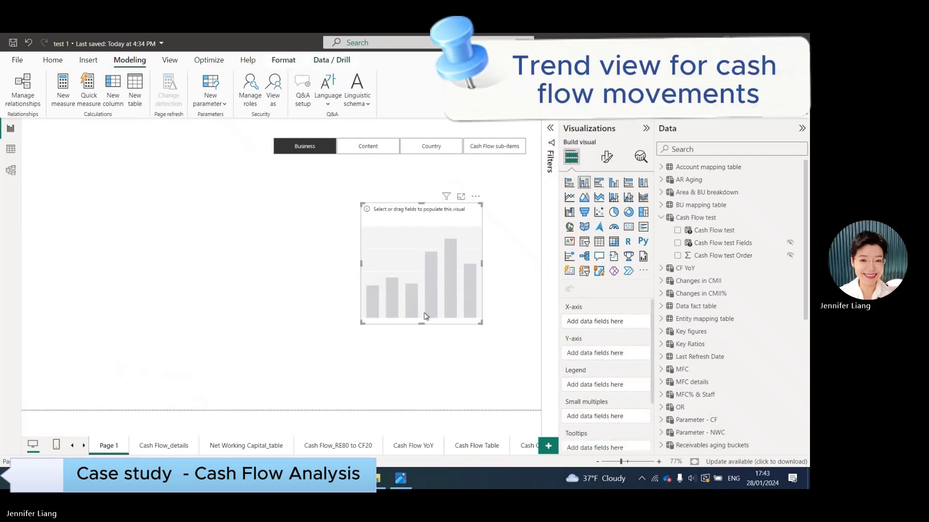
left_click_drag(422, 322, 411, 382)
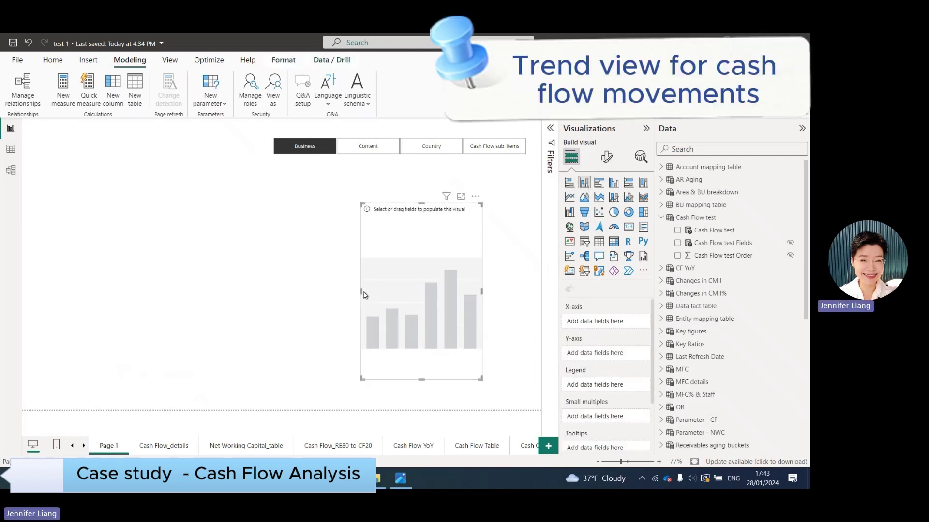
left_click_drag(361, 291, 257, 293)
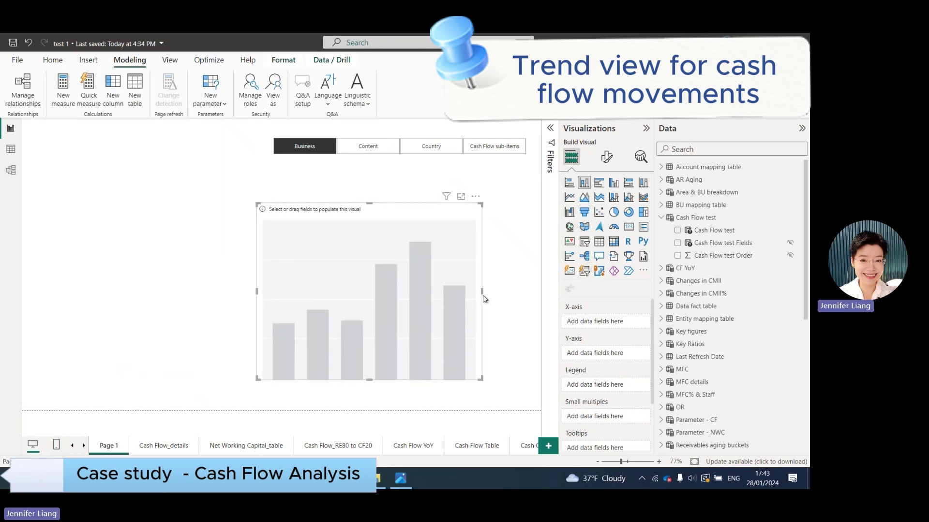
left_click_drag(482, 292, 535, 292)
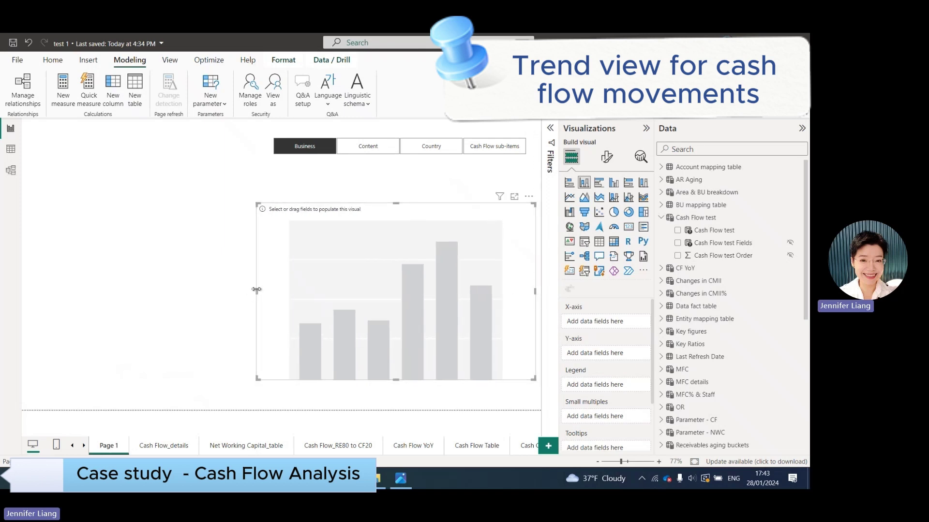
left_click_drag(256, 290, 282, 289)
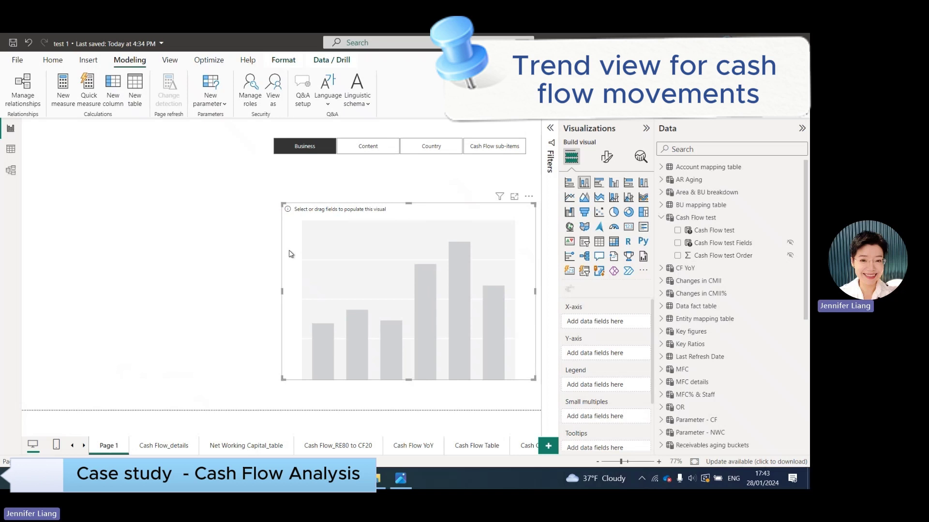
- Convert the empty chart into a slicer, narrow it and move it below and left of the Cash Flow test slicer
left_click(584, 244)
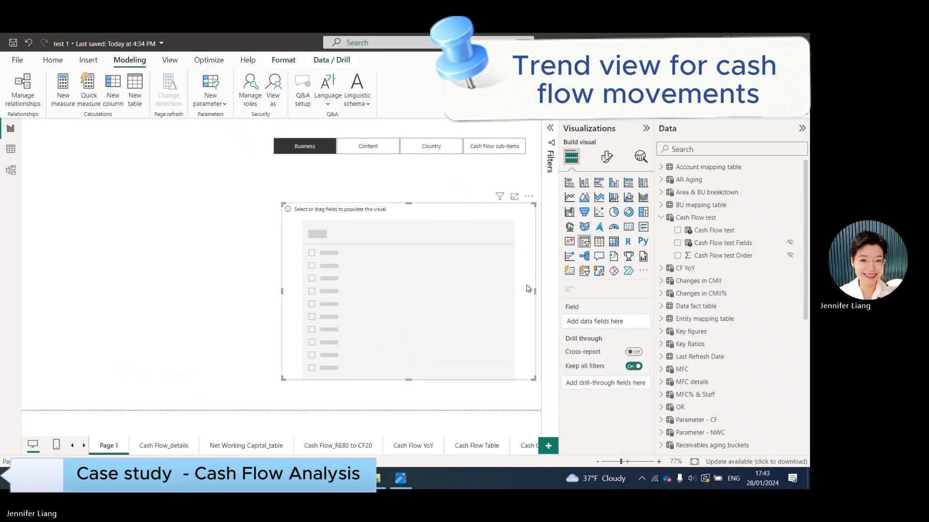
left_click_drag(535, 292, 392, 303)
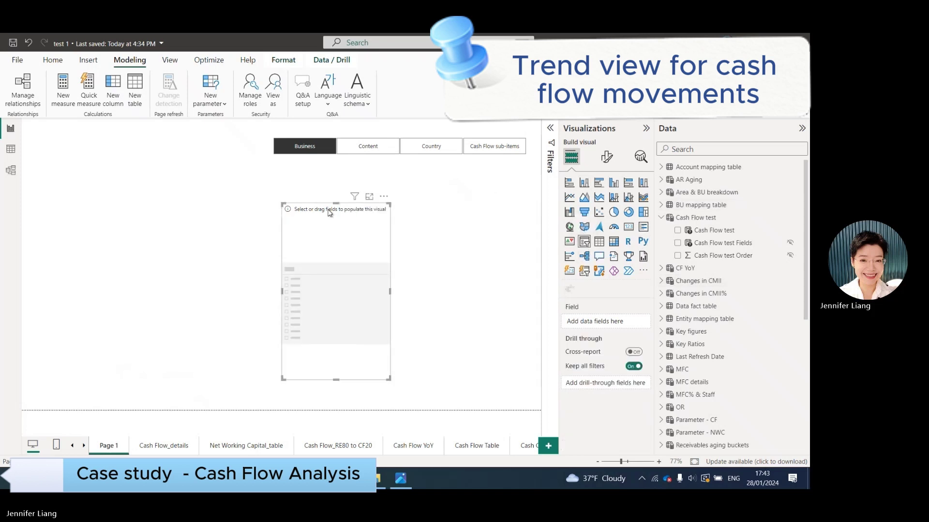
left_click_drag(339, 232, 233, 225)
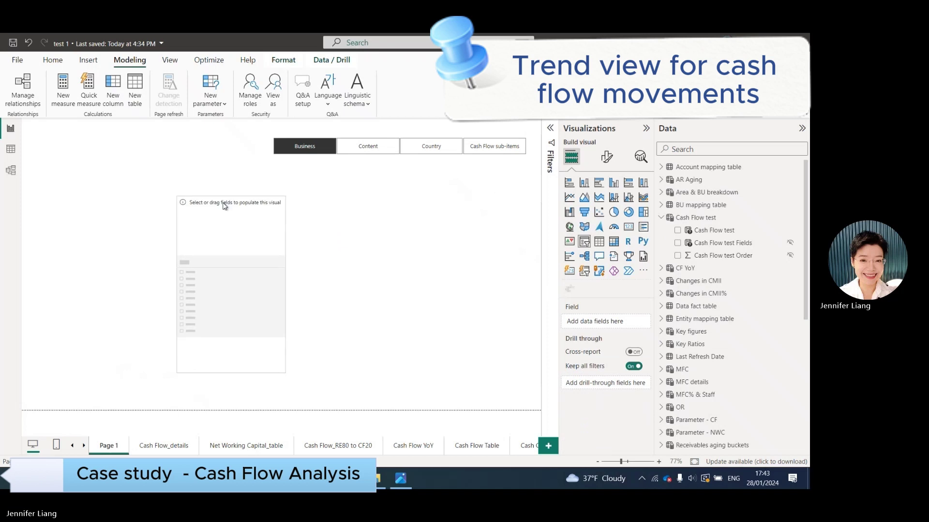
- Fill the new slicer with the CF report mapping (re-group)* field from the Account mapping table
left_click(662, 218)
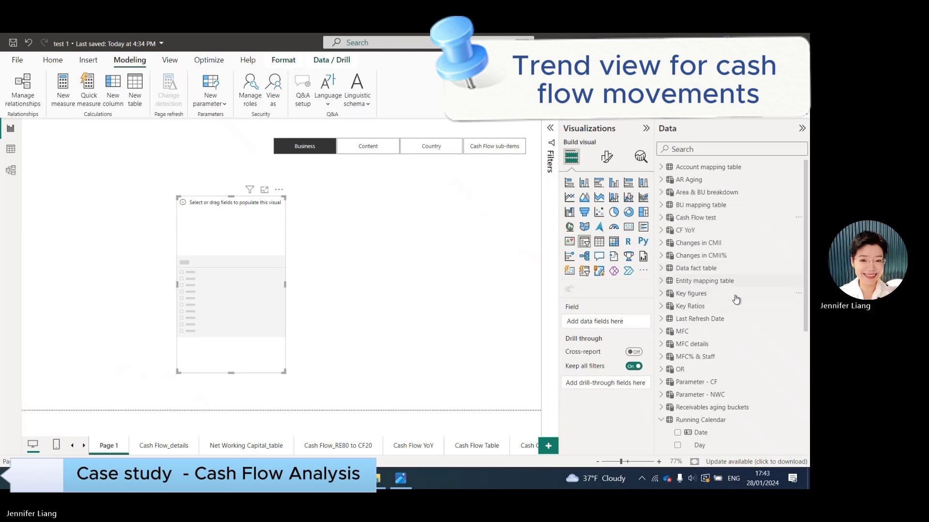
left_click(661, 167)
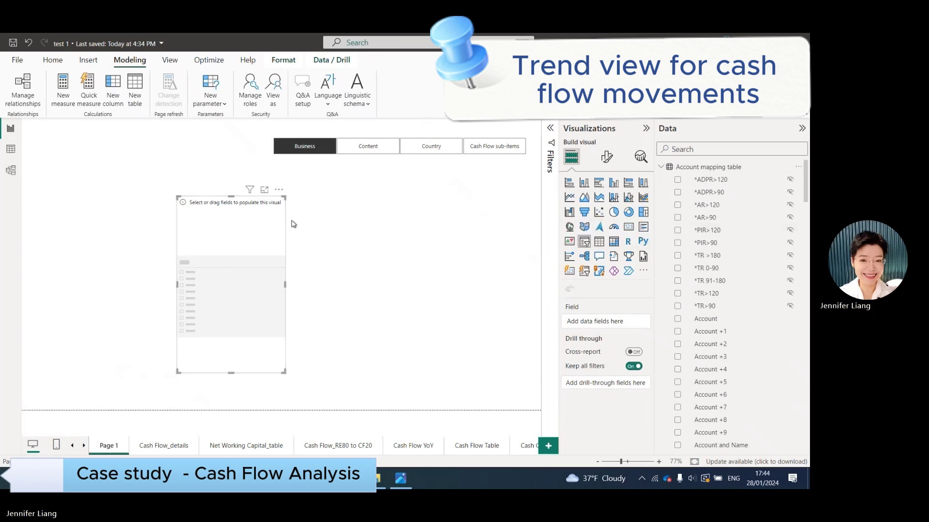
scroll(759, 352, "down", 15)
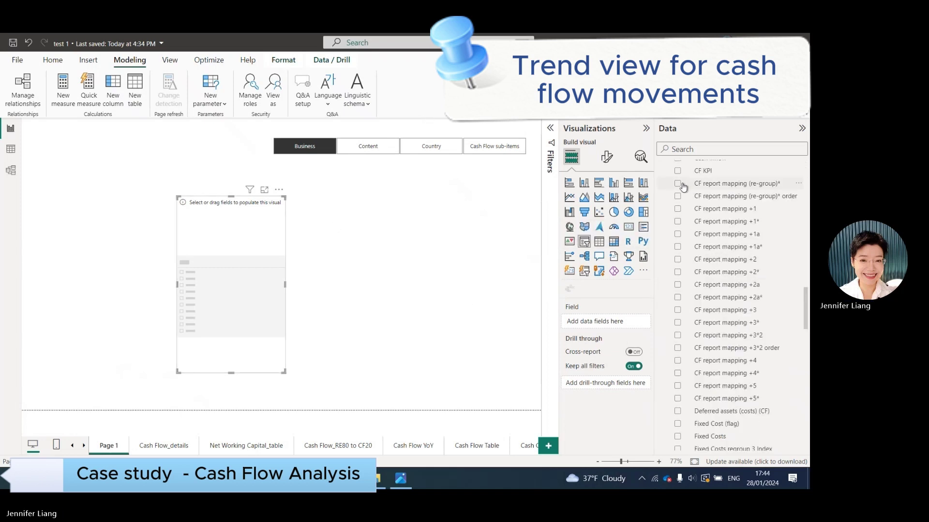
left_click(680, 184)
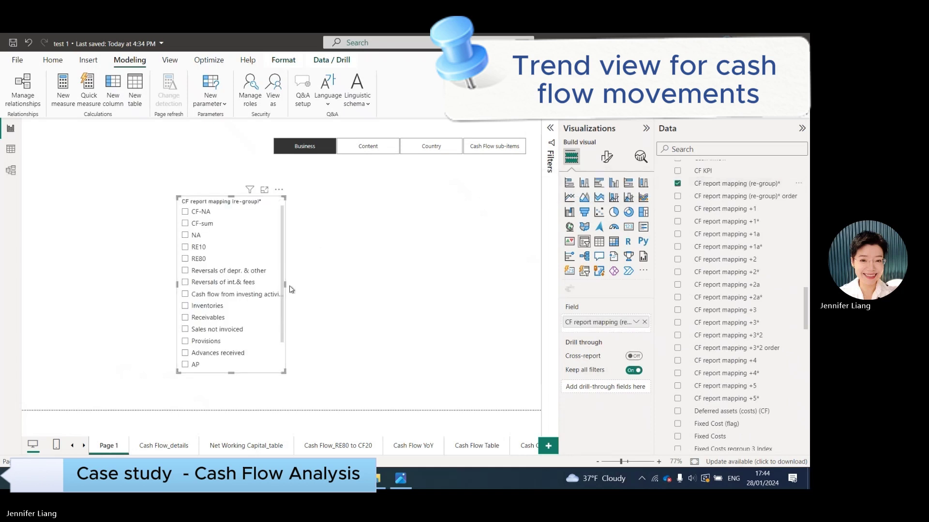
- Add a visual-level filter on CF report mapping (re-group)* that excludes CF-NA, CF-sum, NA, RE10, RE80 and Reversals of depr. & other
left_click(550, 129)
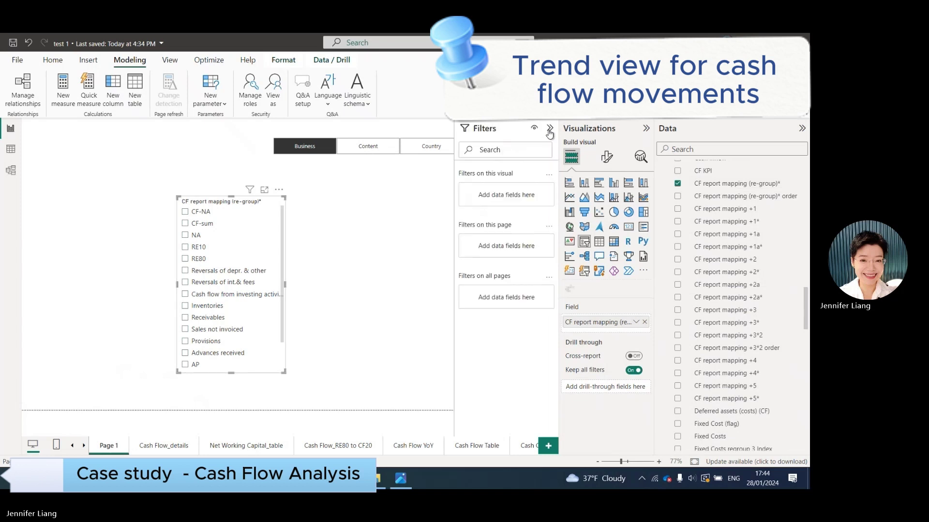
left_click_drag(725, 183, 513, 223)
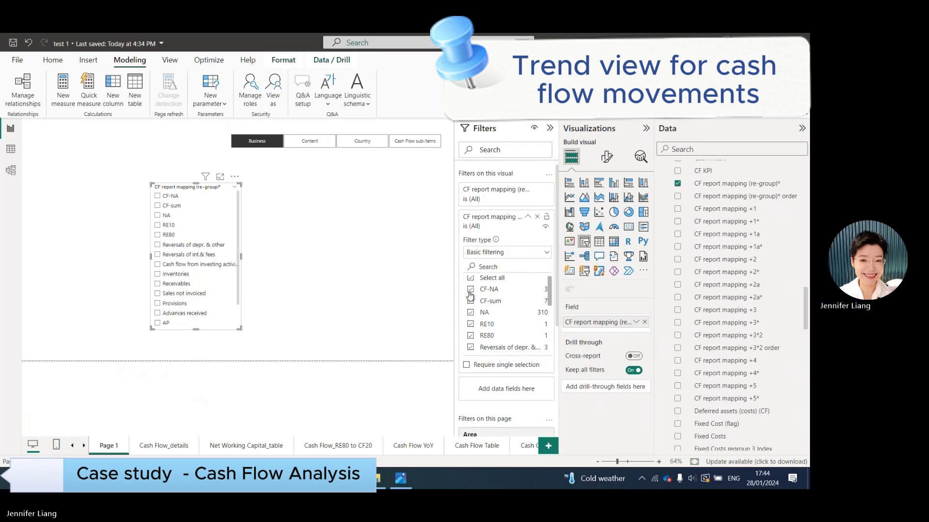
left_click(470, 293)
left_click(470, 302)
left_click(470, 313)
left_click(471, 324)
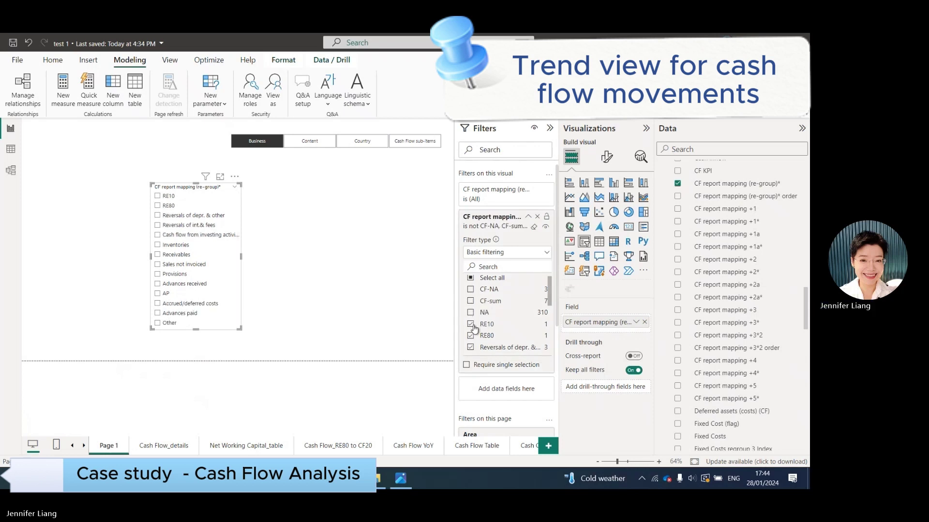
left_click(469, 346)
left_click(494, 335)
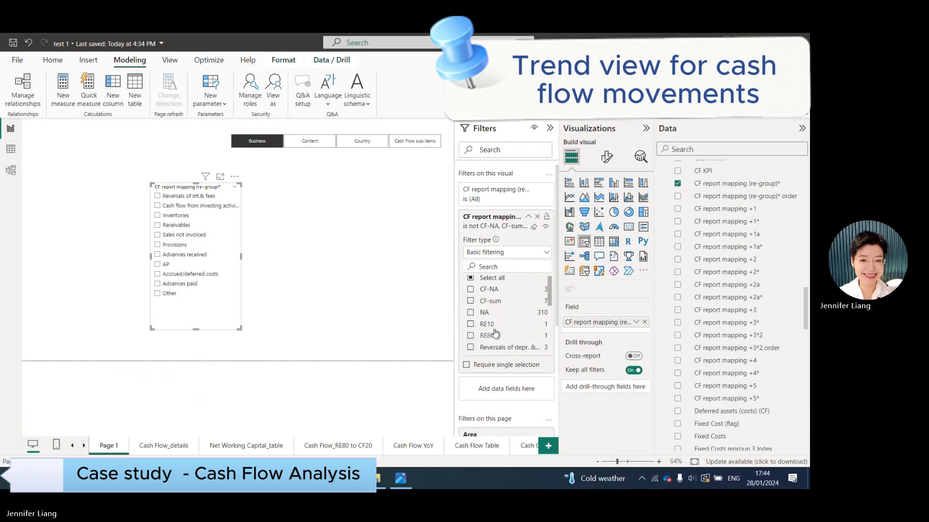
- Also exclude Reversals of int.& fees and Cash flow from investing activities in the filter, and check the remaining items down to Other
scroll(503, 329, "down", 1)
left_click(516, 325)
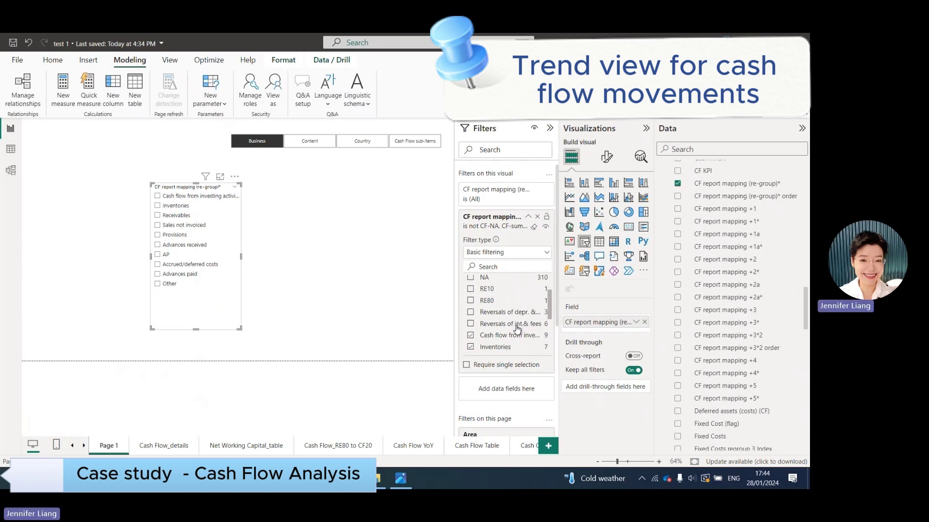
left_click(470, 337)
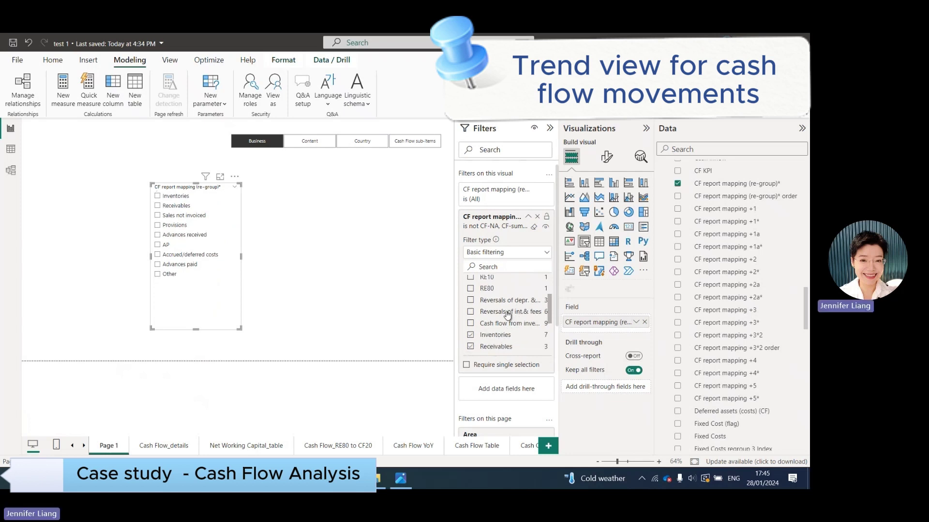
scroll(506, 322, "down", 1)
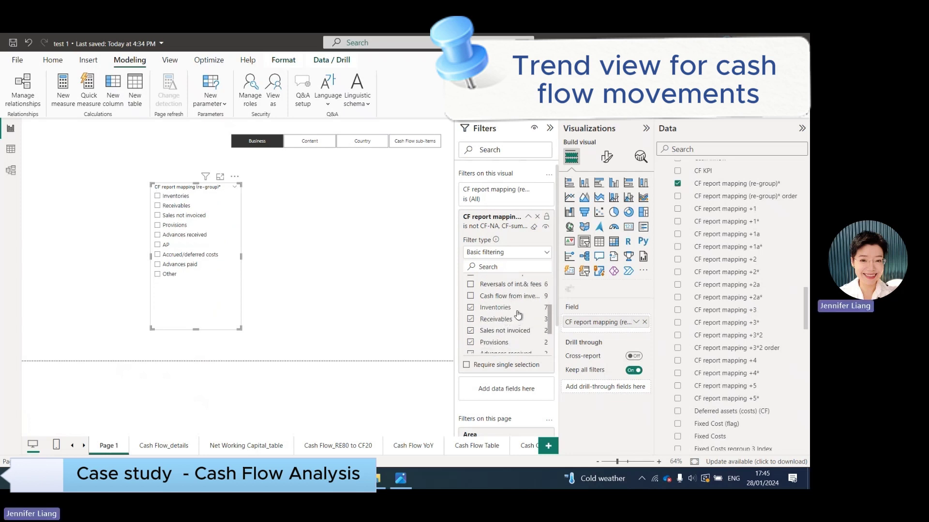
scroll(517, 327, "down", 1)
scroll(525, 331, "down", 2)
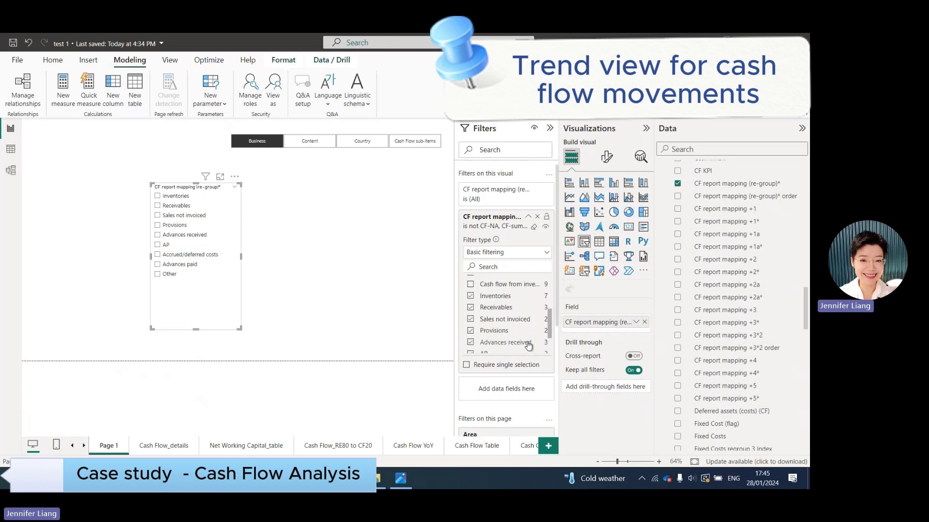
scroll(526, 342, "down", 3)
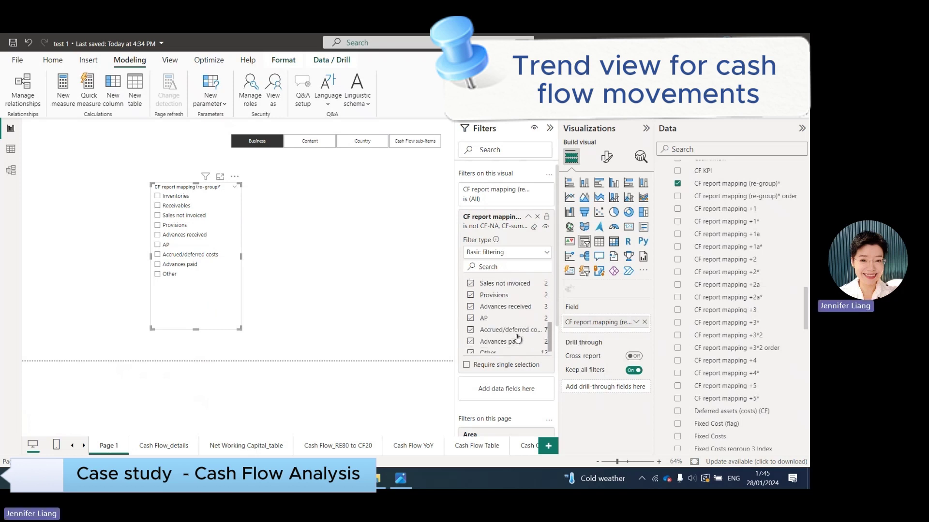
scroll(517, 337, "down", 1)
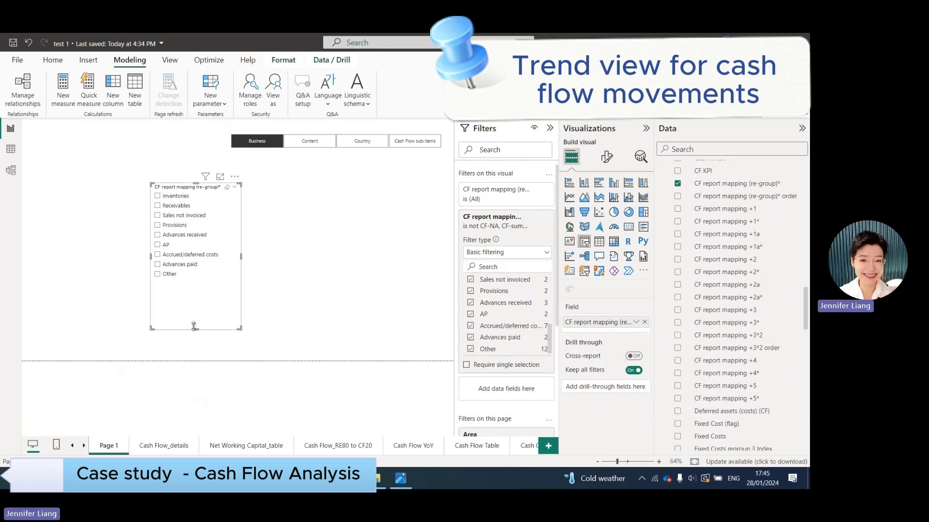
- Shrink the slicer's frame to fit closely around its items and set its style to Tile
left_click_drag(194, 327, 193, 286)
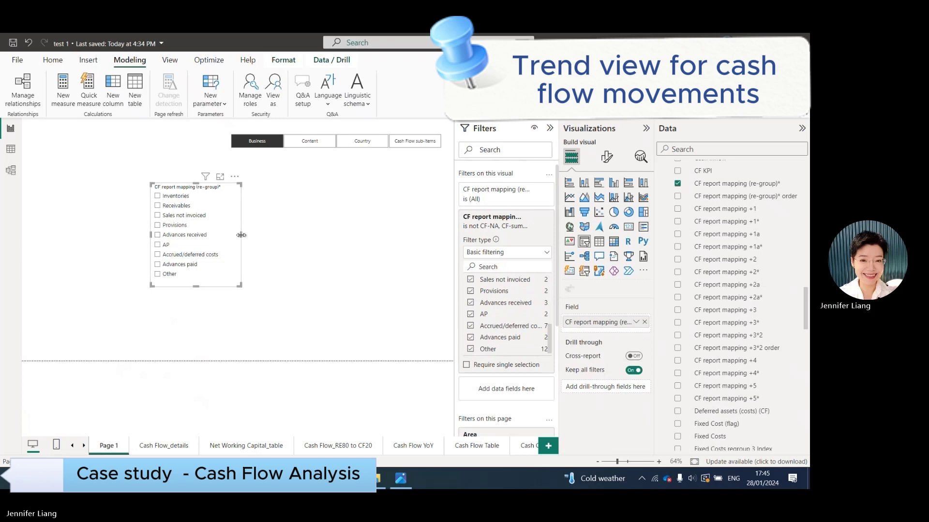
left_click_drag(241, 235, 218, 235)
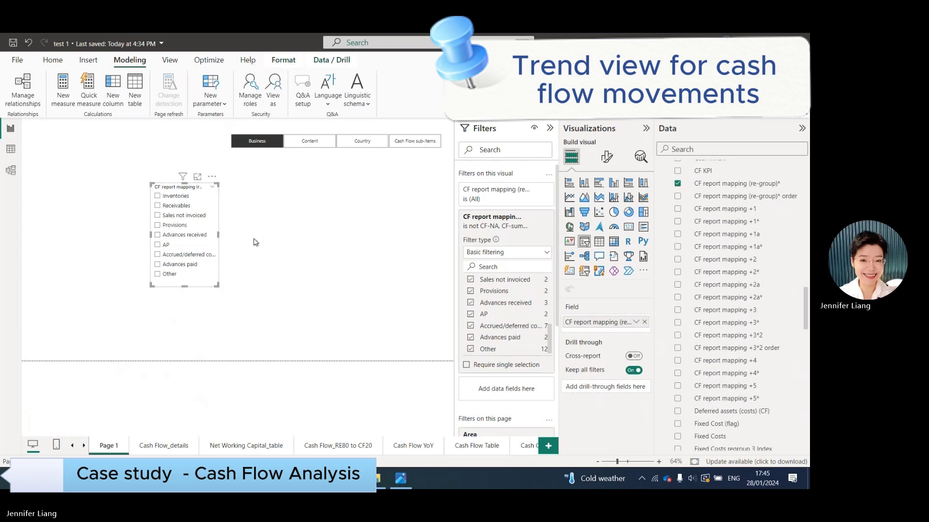
left_click(606, 157)
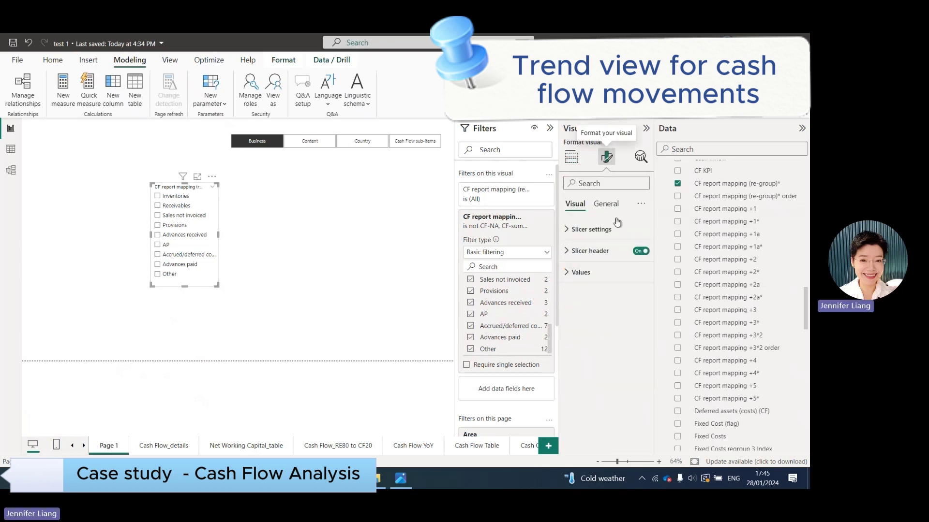
left_click(567, 234)
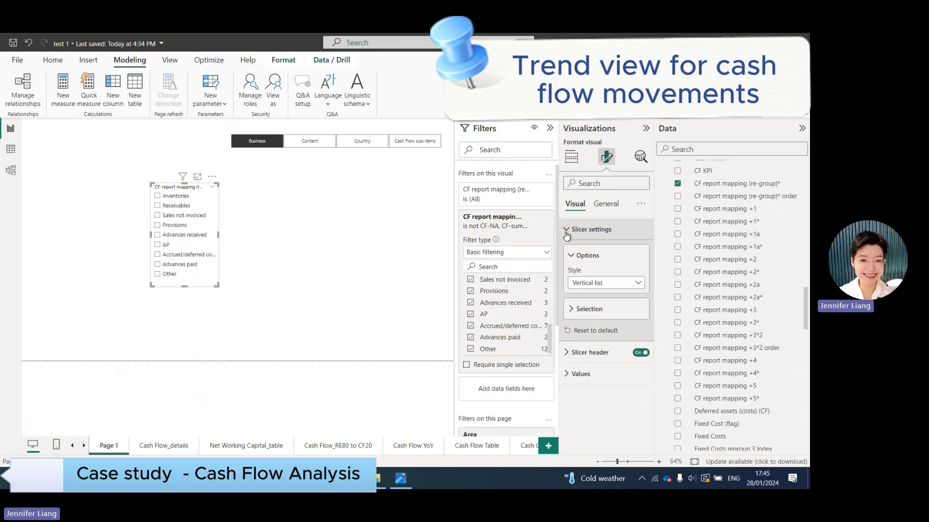
left_click(606, 282)
left_click(586, 307)
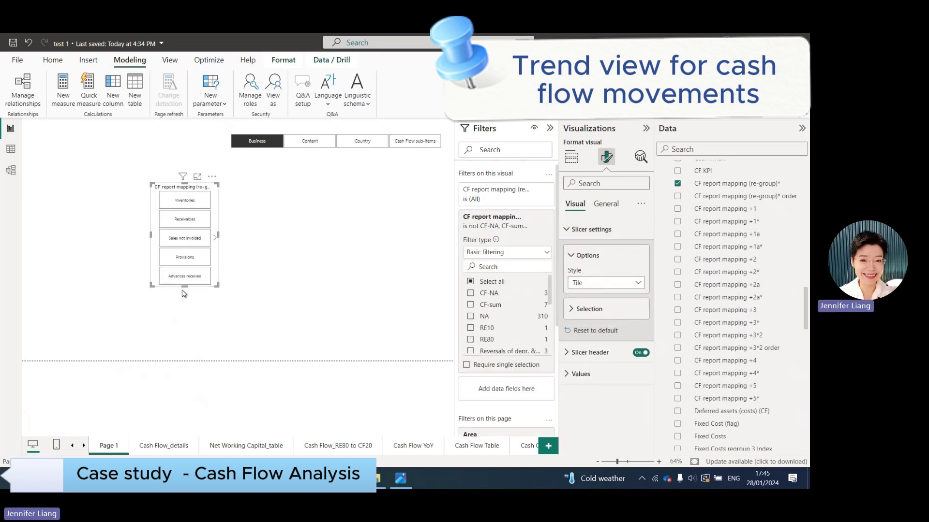
- Turn off the slicer header and reshape the slicer into one tall, narrow column showing every tile from Inventories to Other
left_click_drag(186, 286, 185, 346)
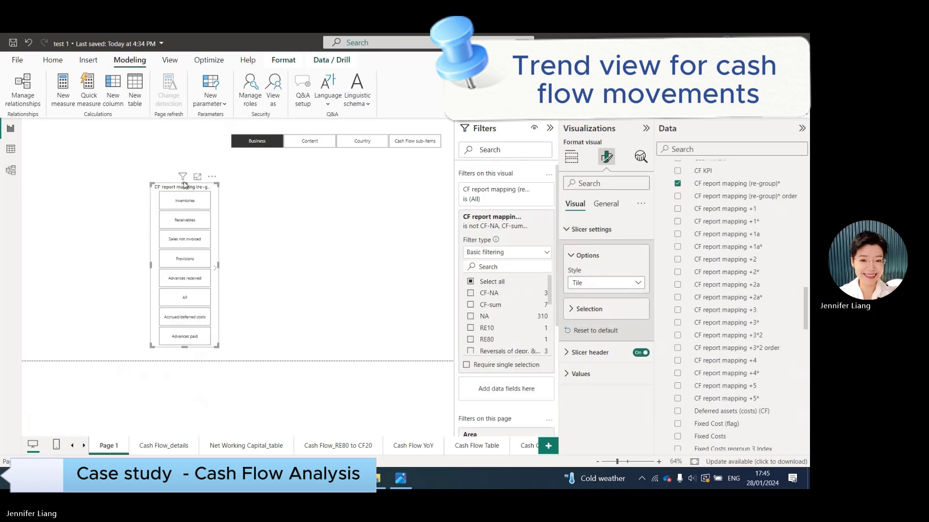
left_click_drag(184, 184, 185, 151)
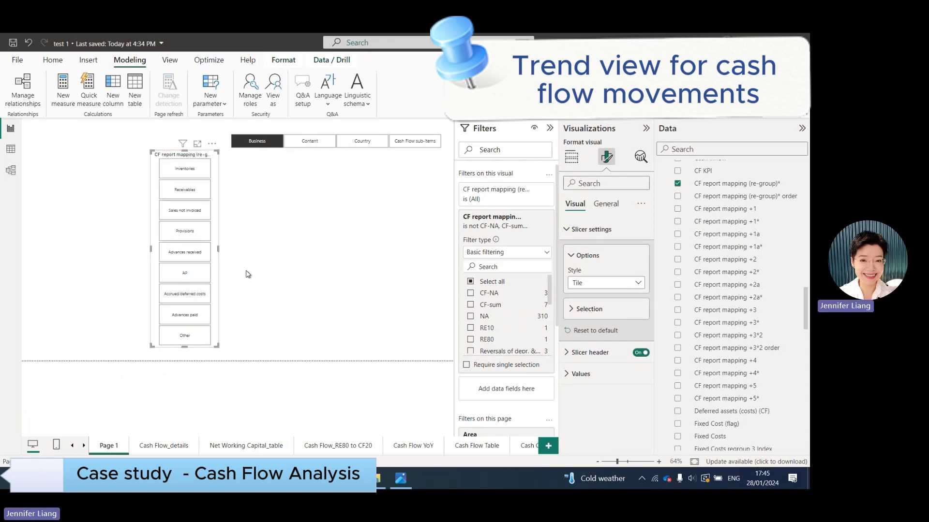
left_click(639, 354)
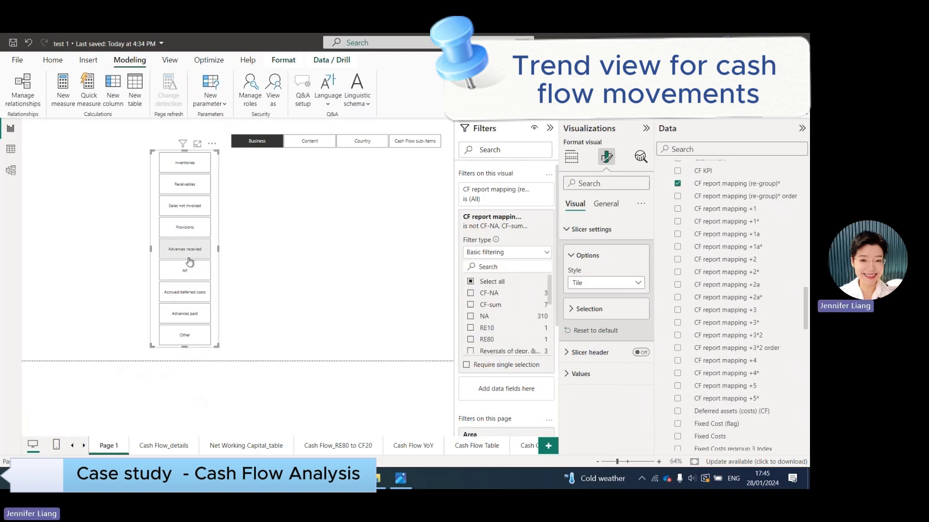
left_click_drag(150, 248, 164, 248)
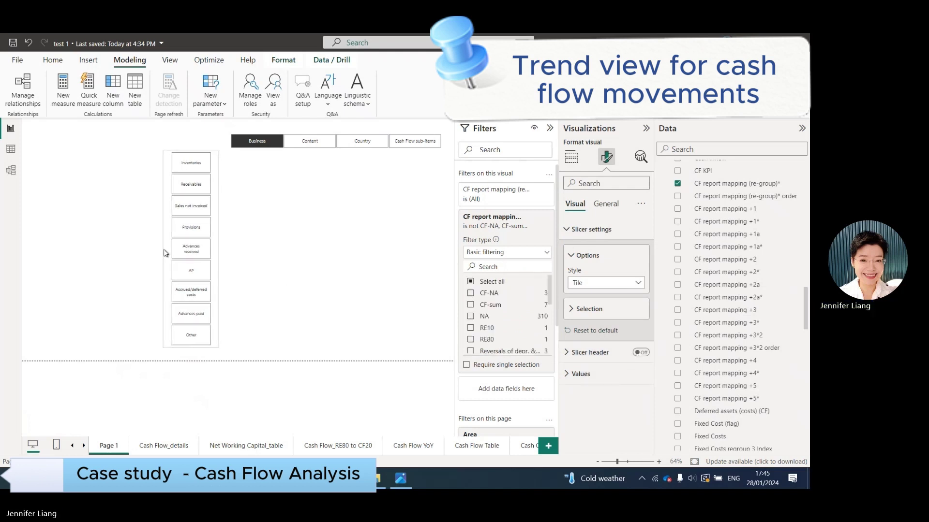
left_click_drag(170, 166, 172, 171)
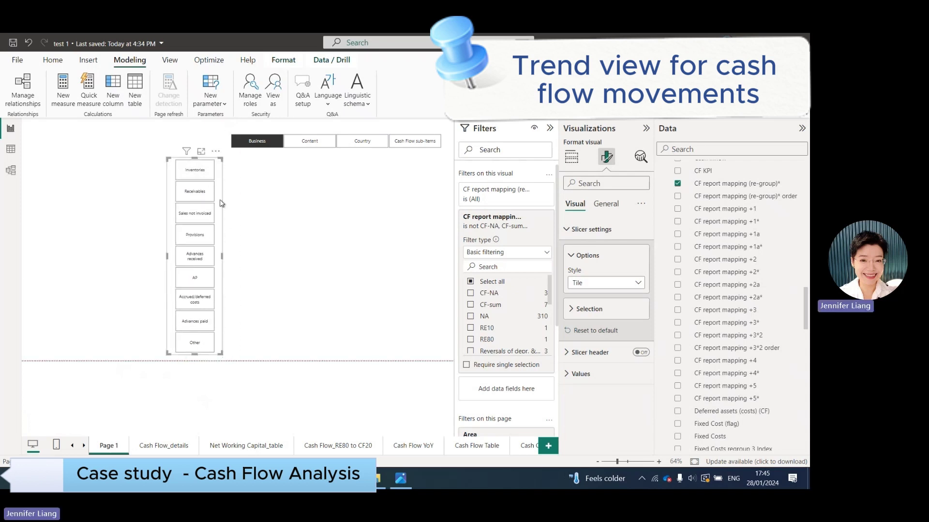
- Insert an empty stacked column chart on the page and place it as a tall frame beside the tile slicer
left_click(309, 221)
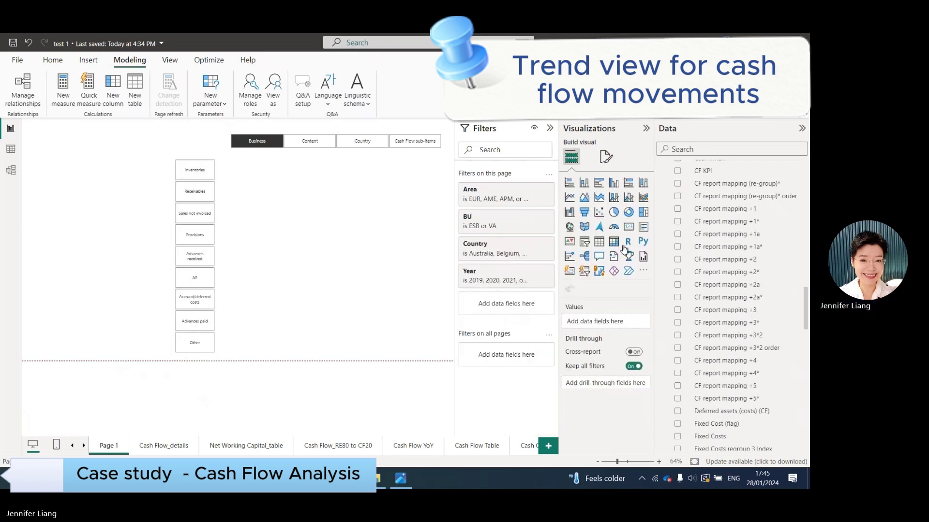
left_click(585, 183)
left_click_drag(83, 210, 332, 215)
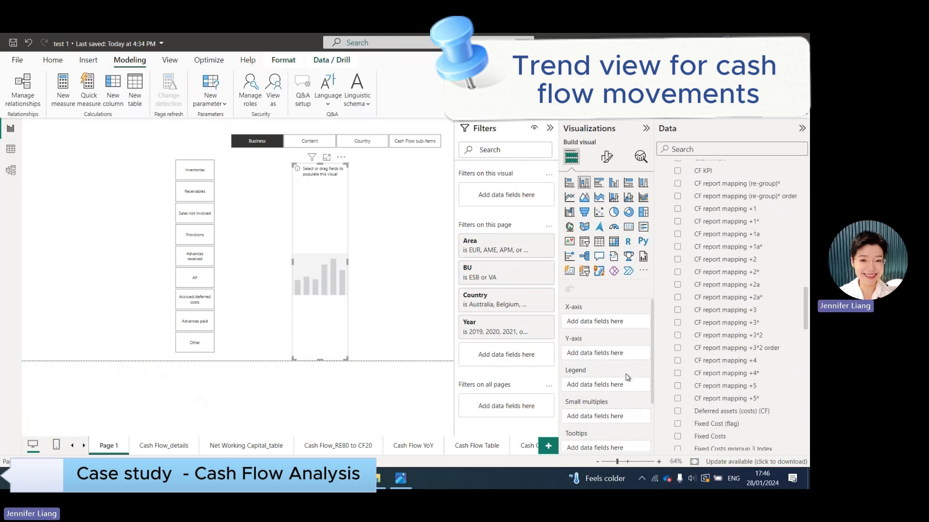
- Put Year and Qtr from the Running Calendar table on the chart's X-axis, using Qtr in place of Quarter
scroll(710, 220, "up", 5)
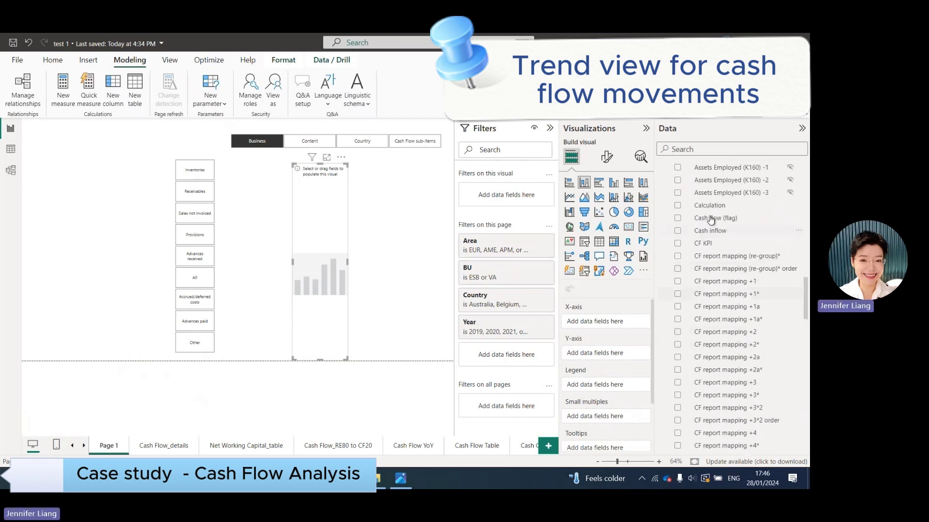
scroll(710, 220, "up", 5)
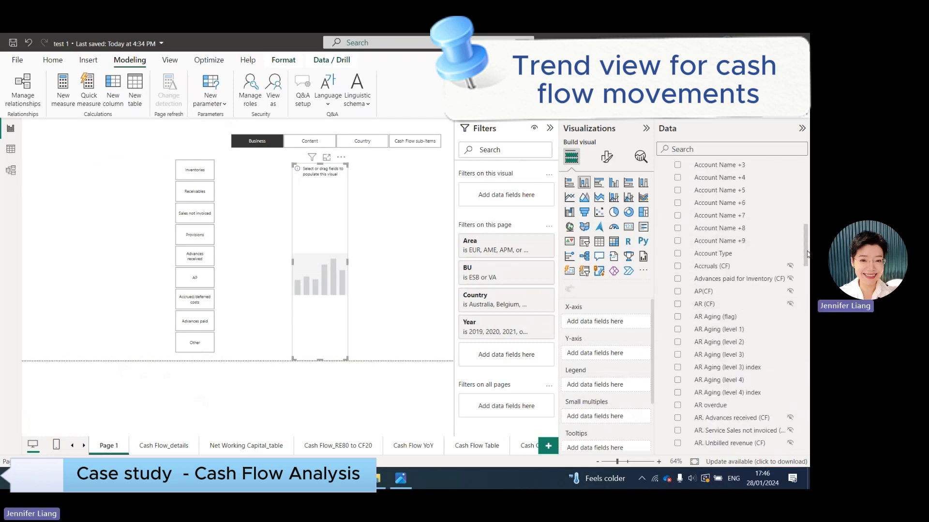
scroll(683, 181, "up", 5)
left_click(662, 168)
scroll(701, 290, "down", 5)
left_click(701, 315)
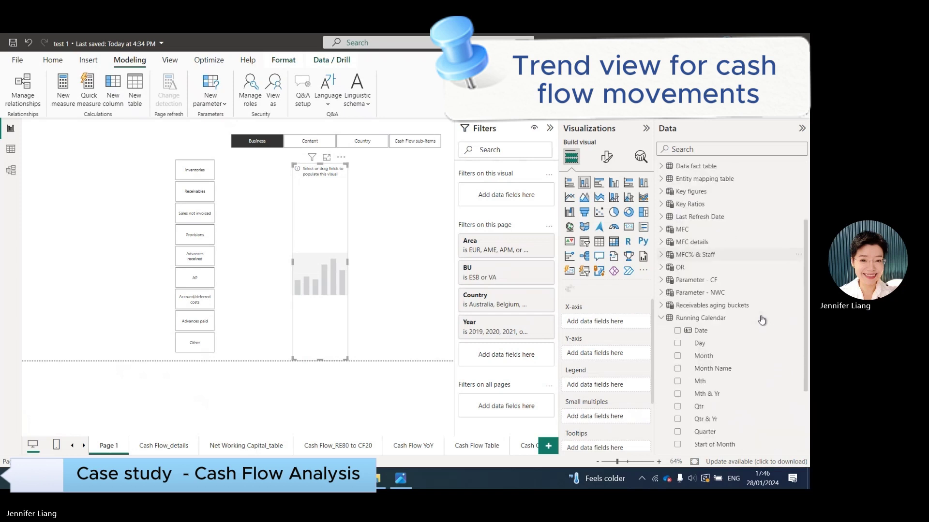
scroll(762, 320, "down", 2)
left_click_drag(745, 425, 602, 325)
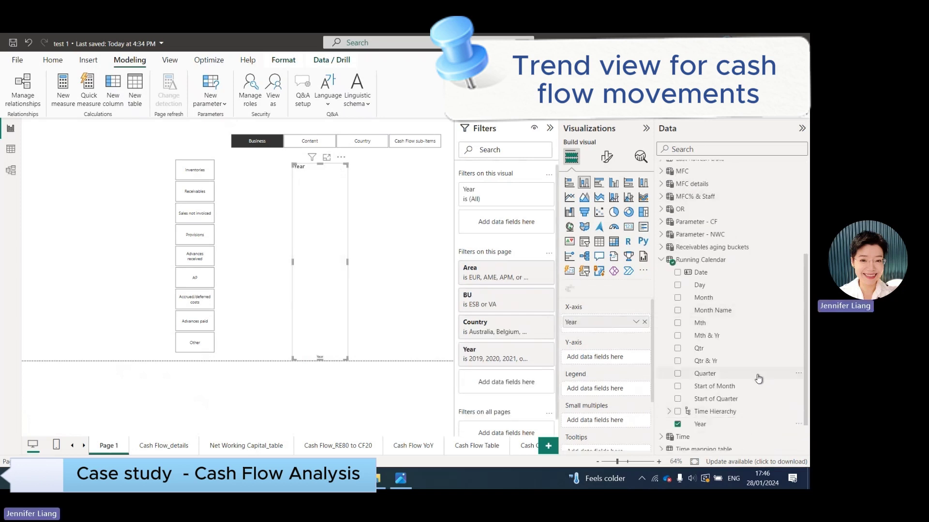
left_click_drag(758, 378, 606, 328)
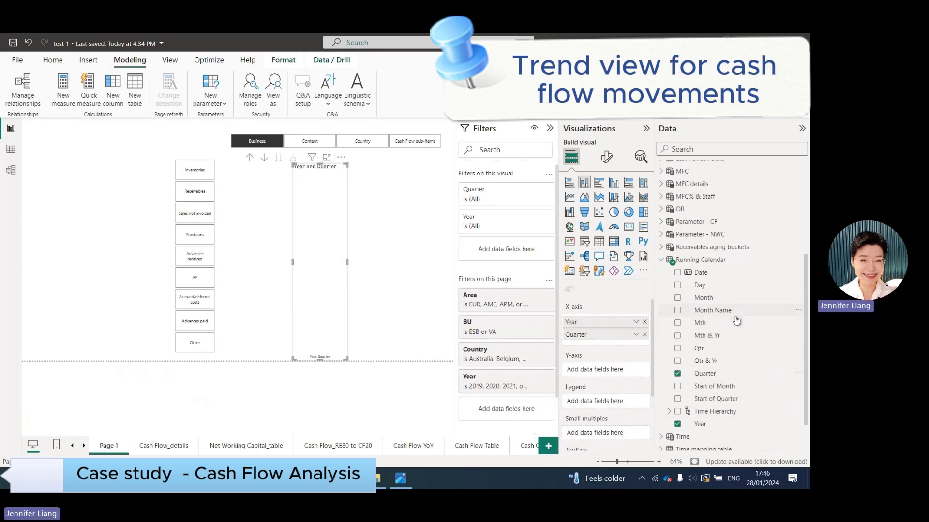
left_click_drag(719, 350, 646, 351)
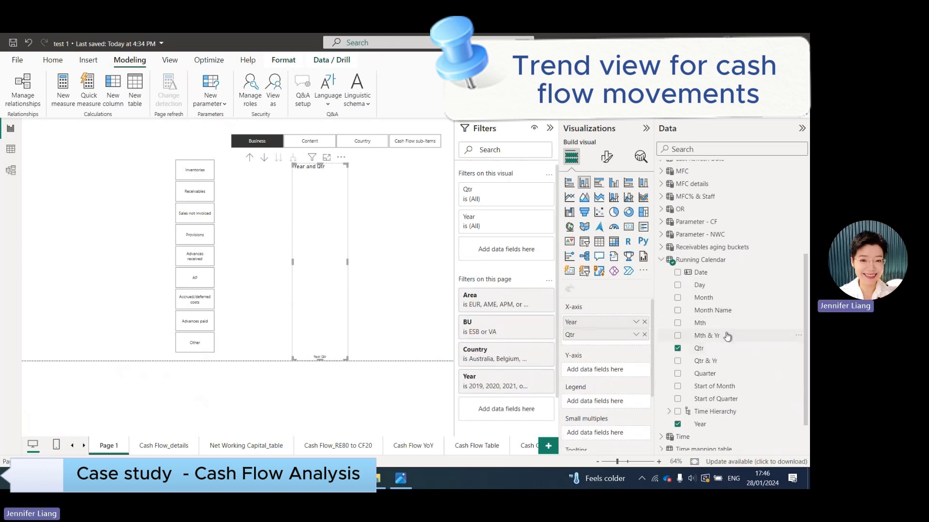
- Add Mth from the Running Calendar table to the chart's X-axis below Qtr and widen the chart frame on both sides
left_click_drag(728, 323, 610, 343)
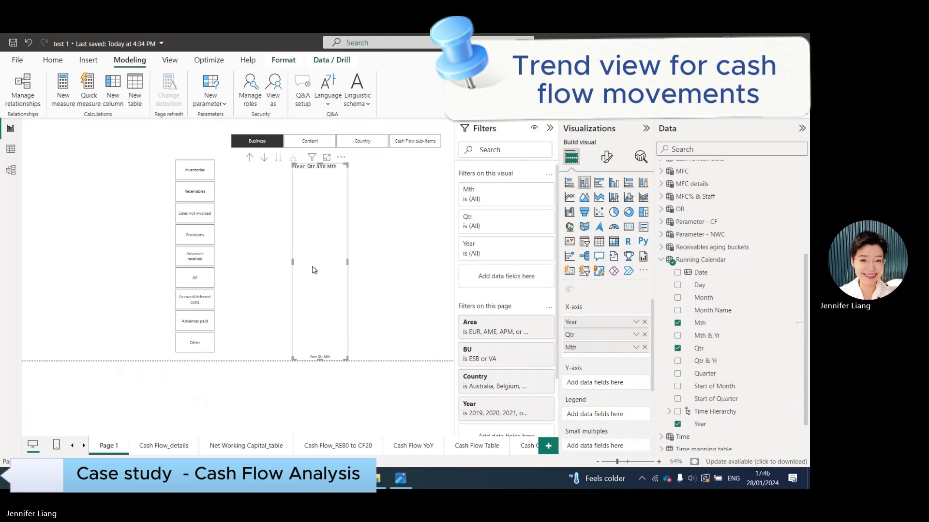
left_click_drag(348, 262, 412, 262)
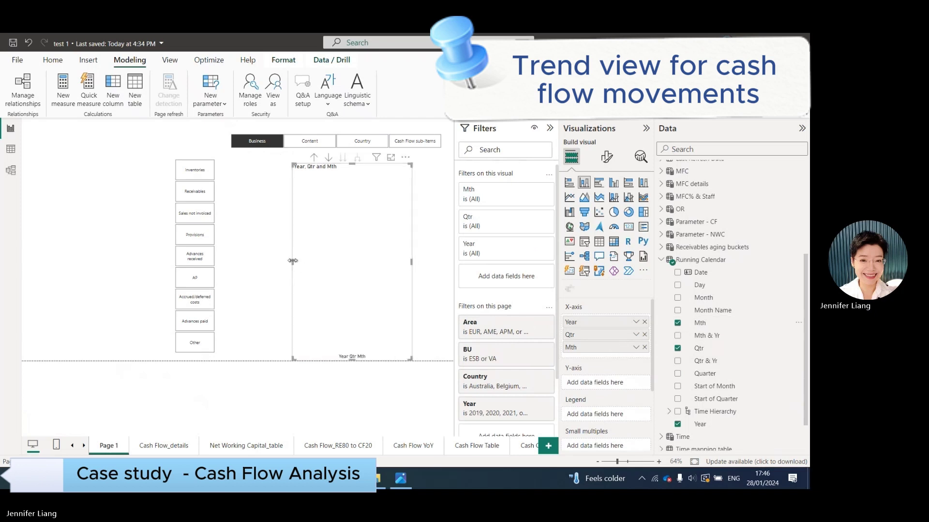
left_click_drag(293, 261, 258, 261)
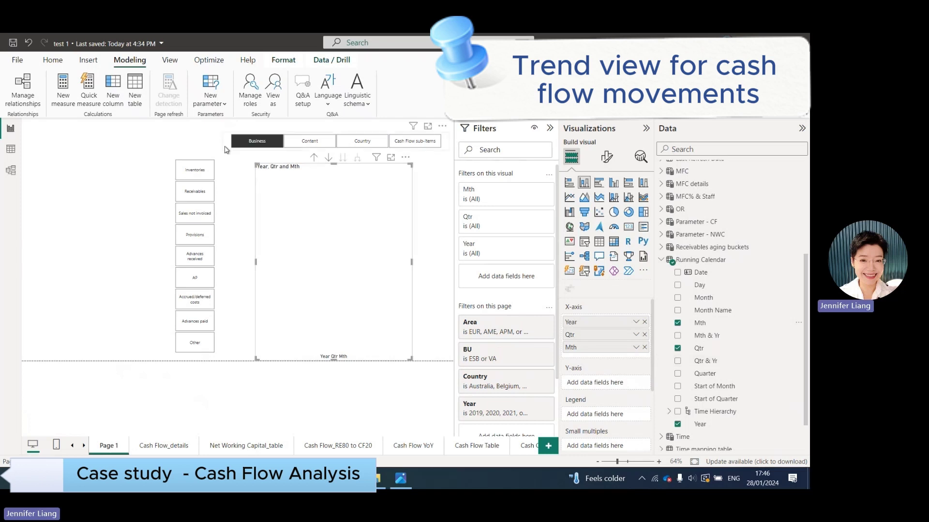
- Examine the formula behind the Cash Flow test fields parameter used by the Business, Content, Country and Cash Flow sub-items slicer
left_click(227, 141)
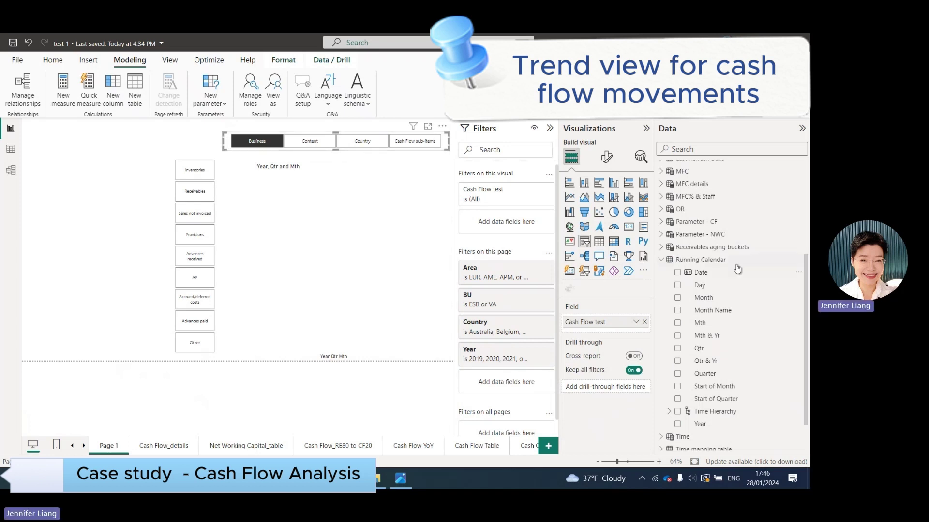
scroll(737, 269, "up", 5)
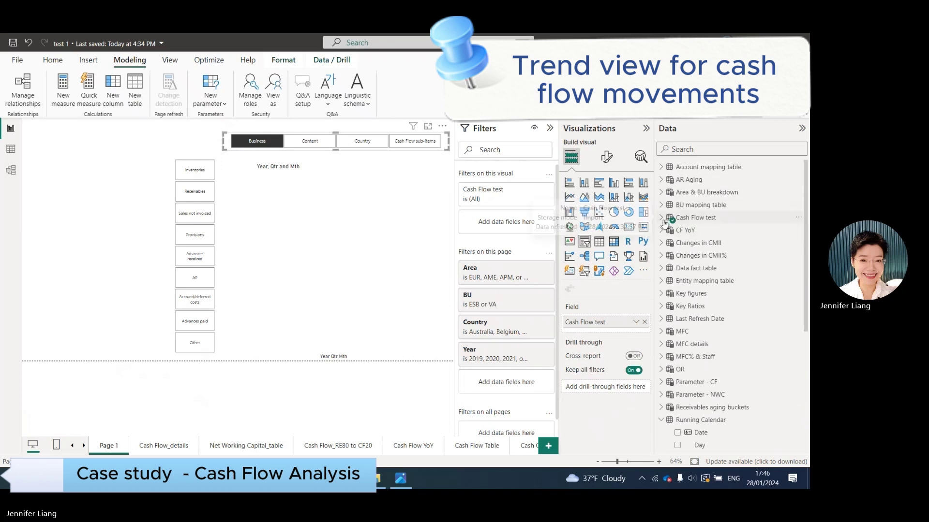
left_click(661, 218)
left_click(714, 230)
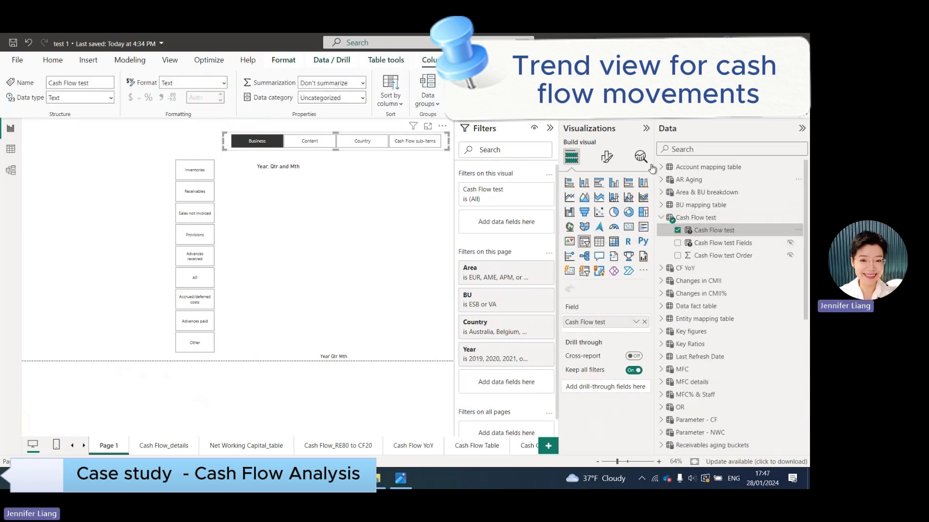
left_click(552, 131)
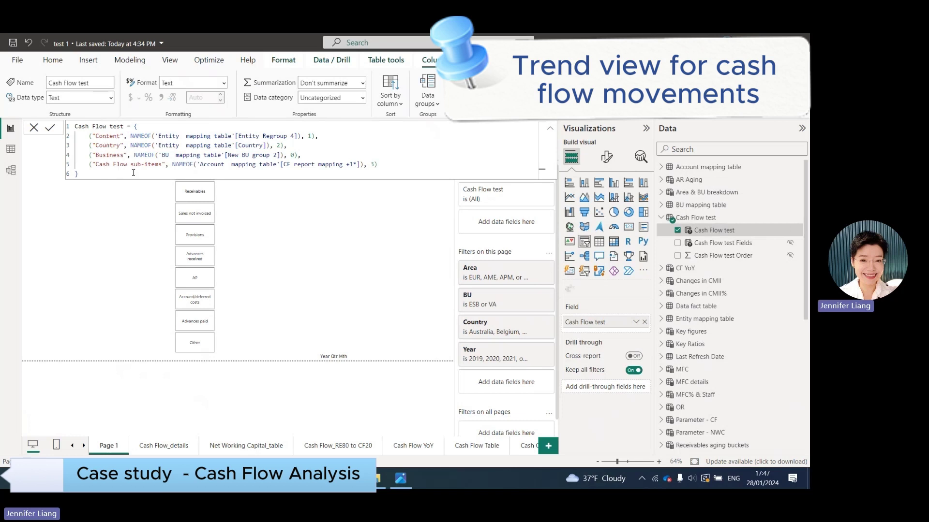
left_click(124, 210)
left_click(230, 144)
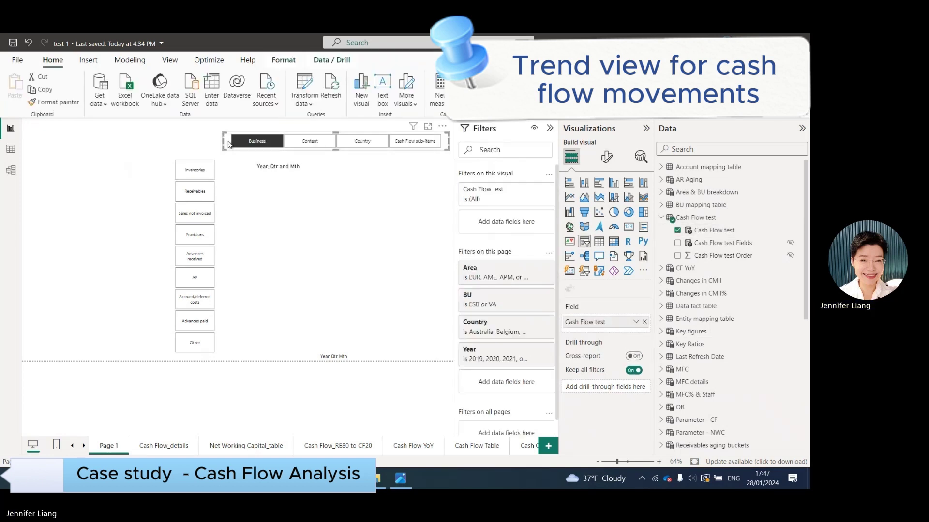
- Put the Cash Flow test parameter on the column chart's Legend and widen the chart frame further on both sides
left_click(316, 269)
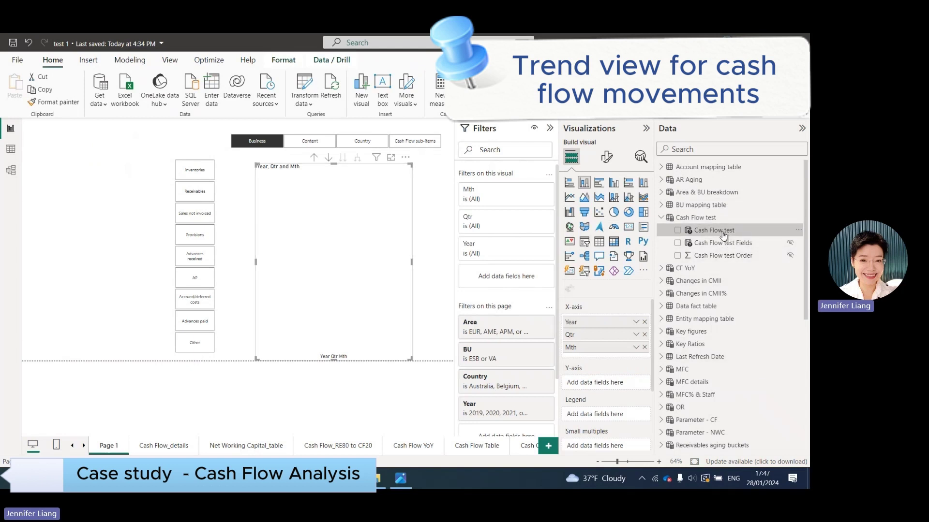
left_click_drag(715, 231, 622, 414)
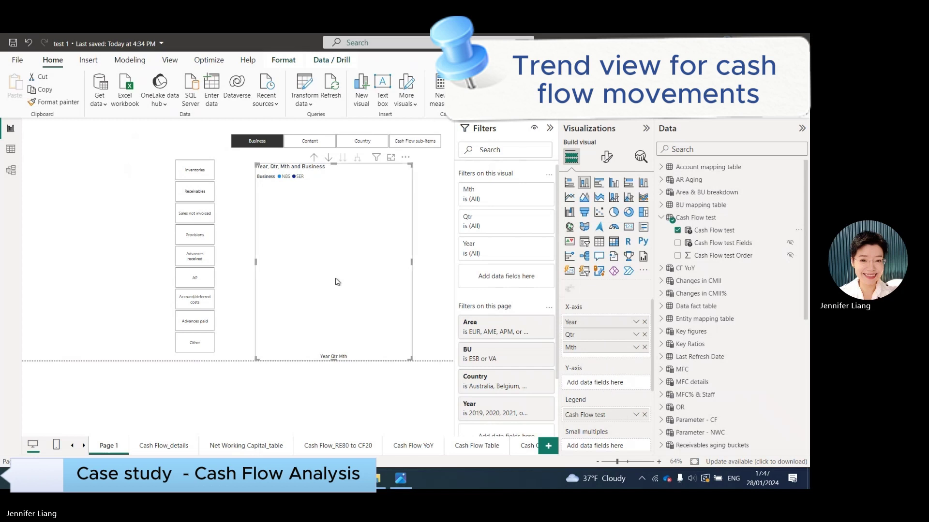
left_click_drag(413, 264, 434, 262)
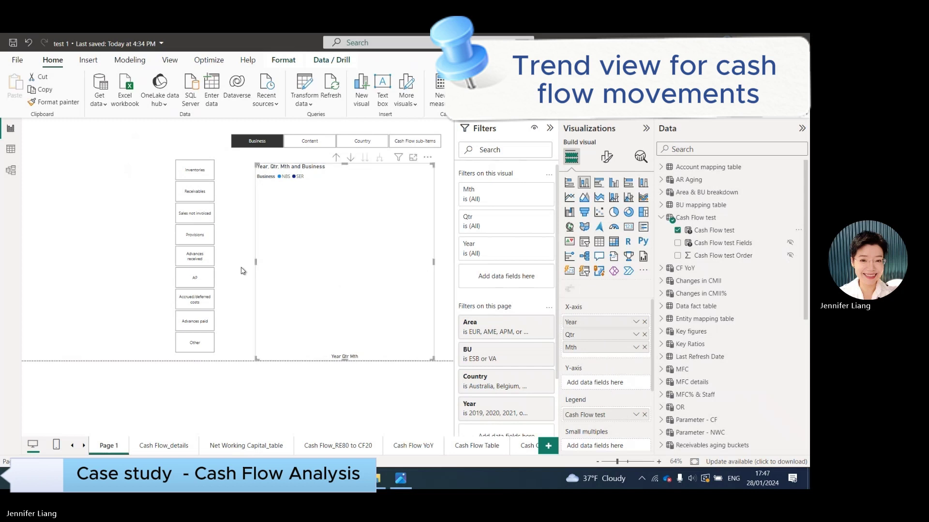
left_click_drag(256, 262, 238, 262)
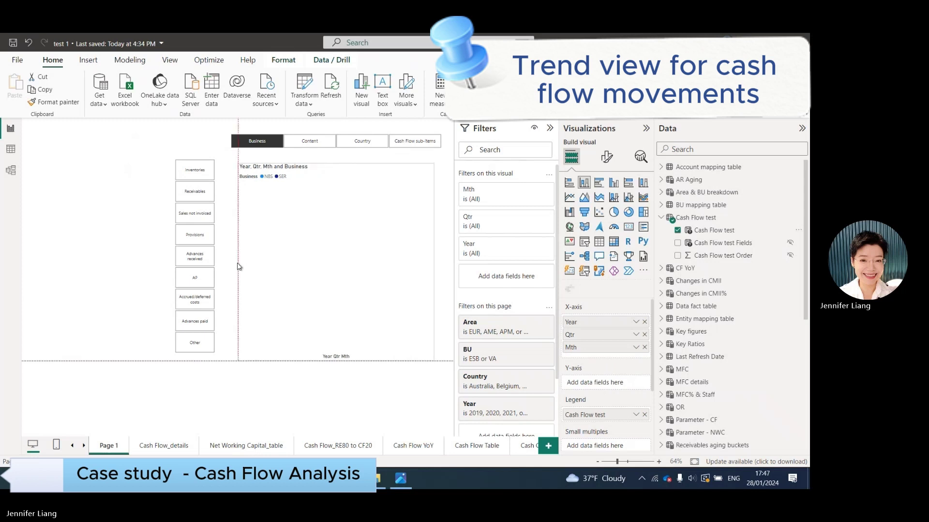
- Put the Values field from the Data fact table on the column chart's Y-axis
left_click(172, 209)
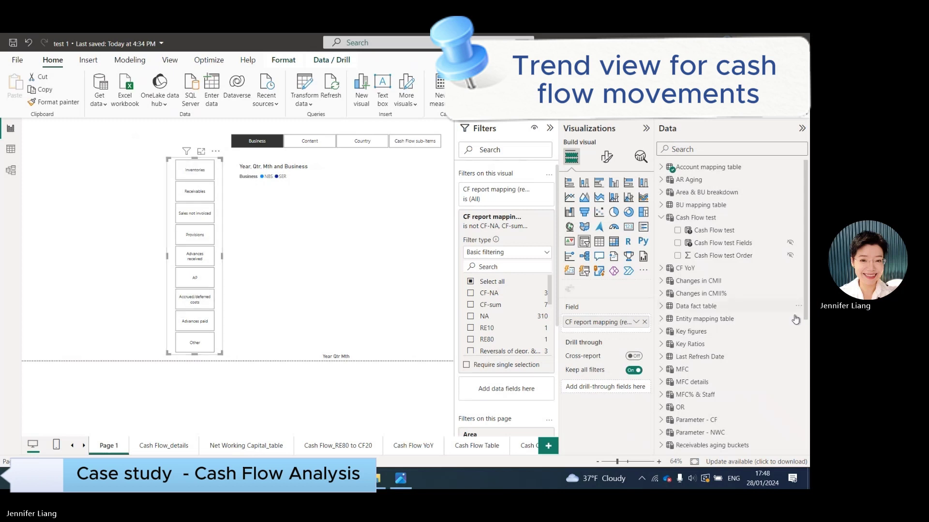
left_click(660, 218)
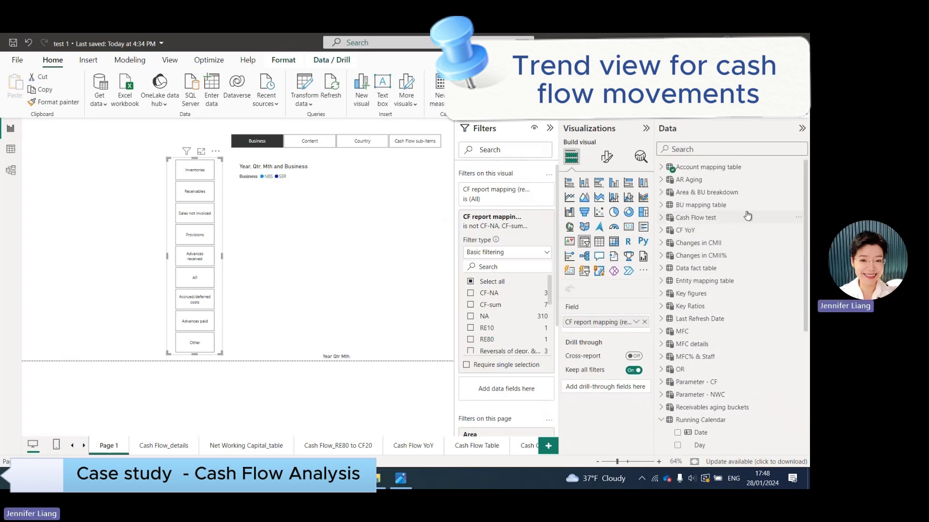
left_click(663, 271)
scroll(761, 271, "down", 1)
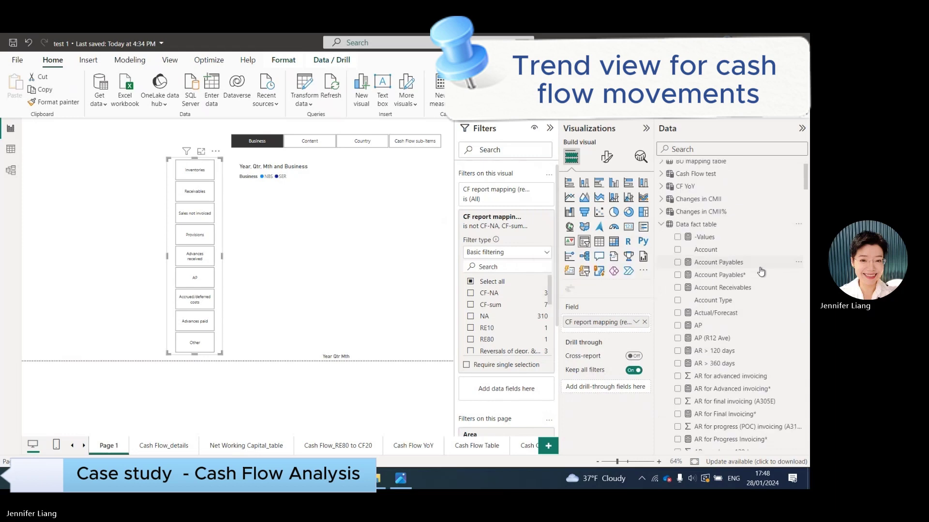
scroll(761, 272, "down", 4)
scroll(761, 271, "up", 2)
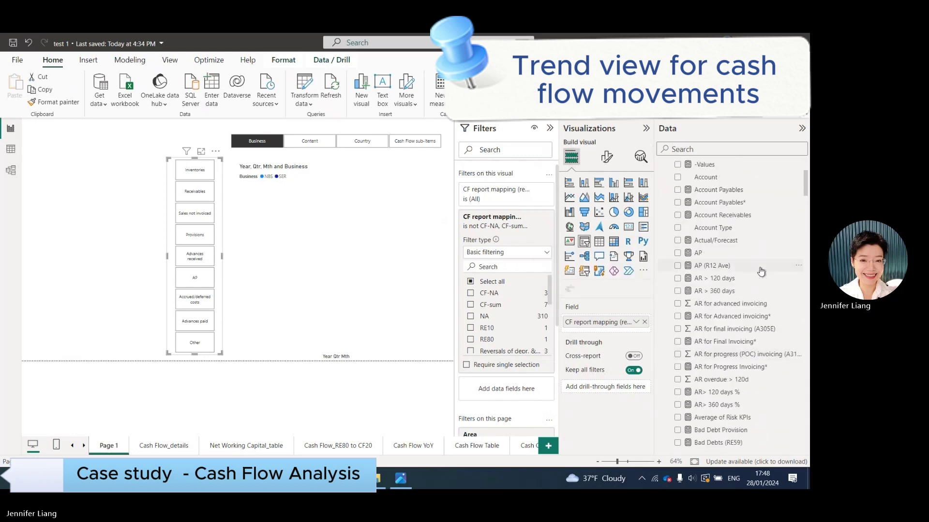
left_click_drag(807, 193, 778, 415)
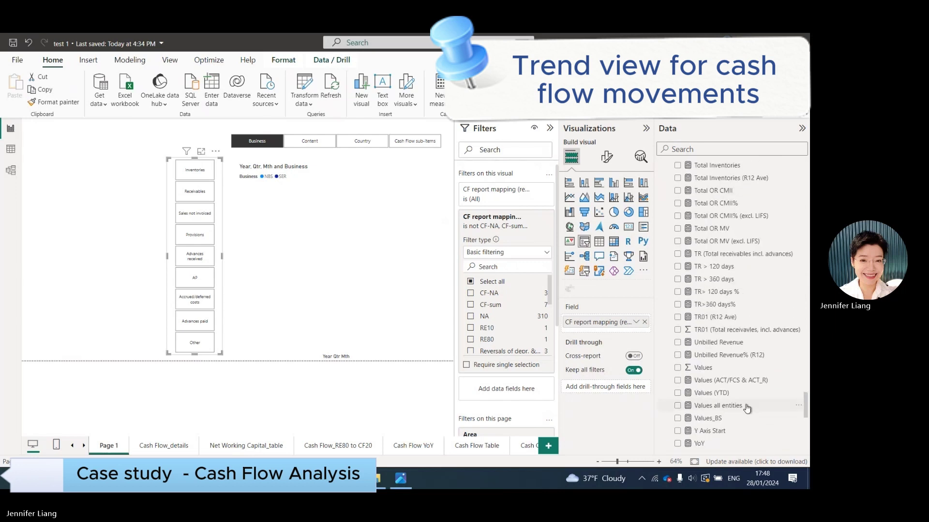
left_click(706, 369)
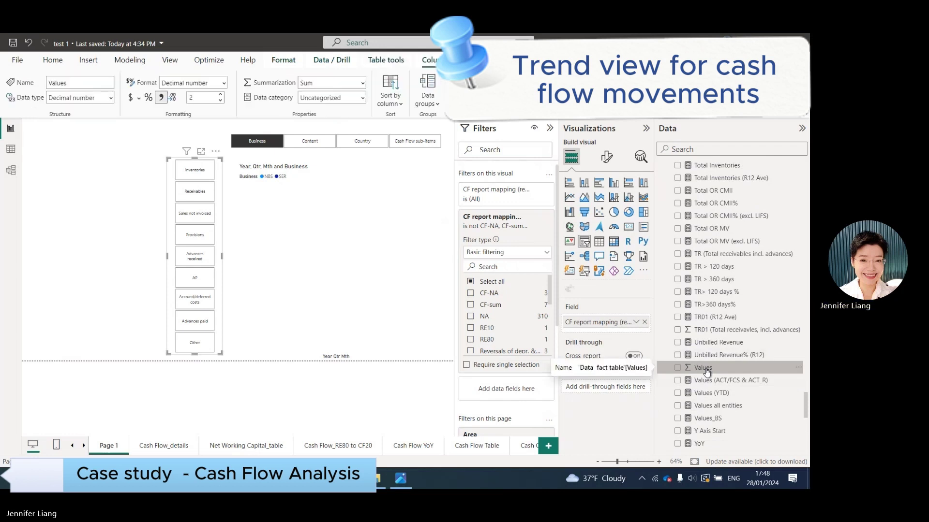
left_click(351, 297)
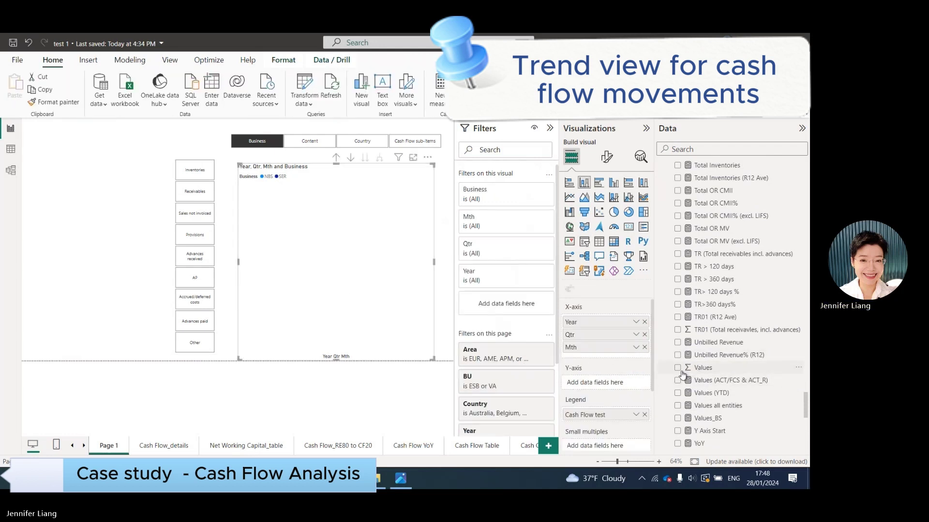
left_click_drag(694, 369, 600, 382)
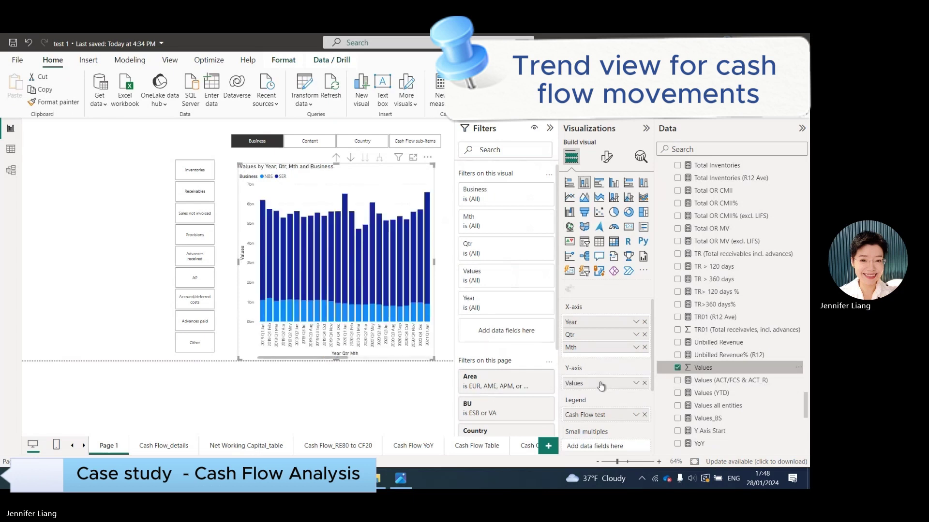
- Drill the chart up from months to the Year and Qtr level and widen its frame slightly on both sides
left_click(336, 158)
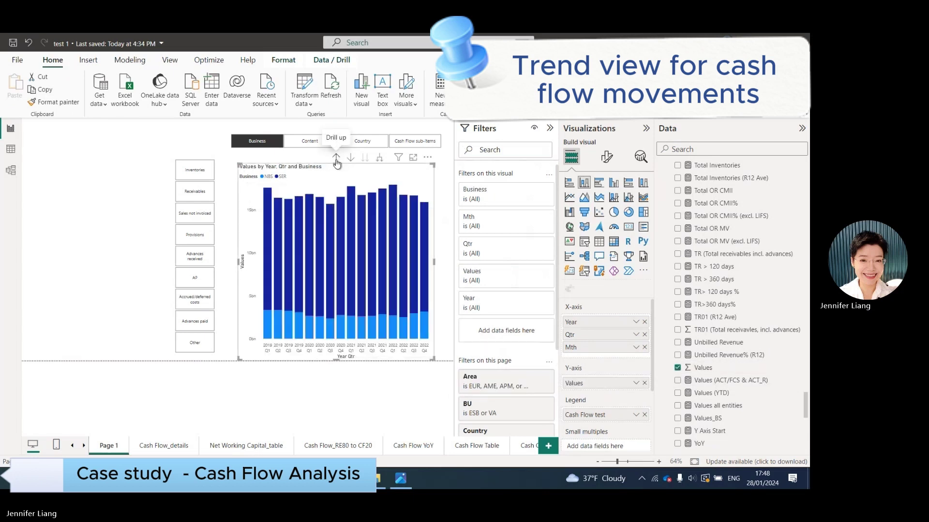
left_click_drag(433, 262, 450, 262)
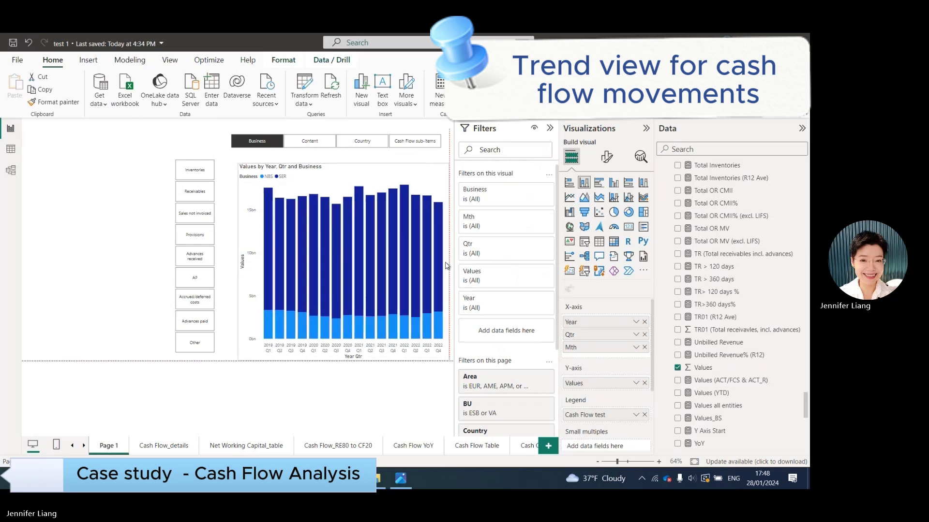
left_click_drag(238, 264, 231, 266)
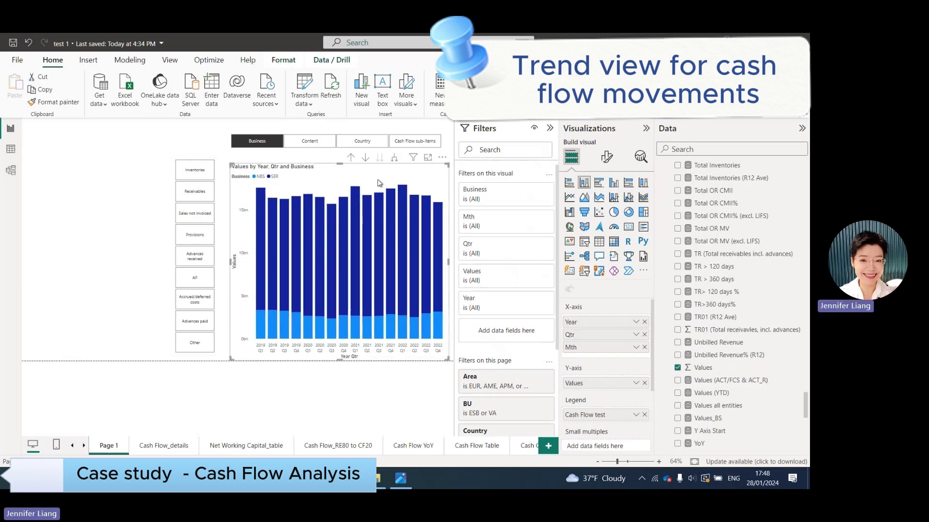
- View the chart by year, and expand it through the quarter level down to months
left_click(351, 157)
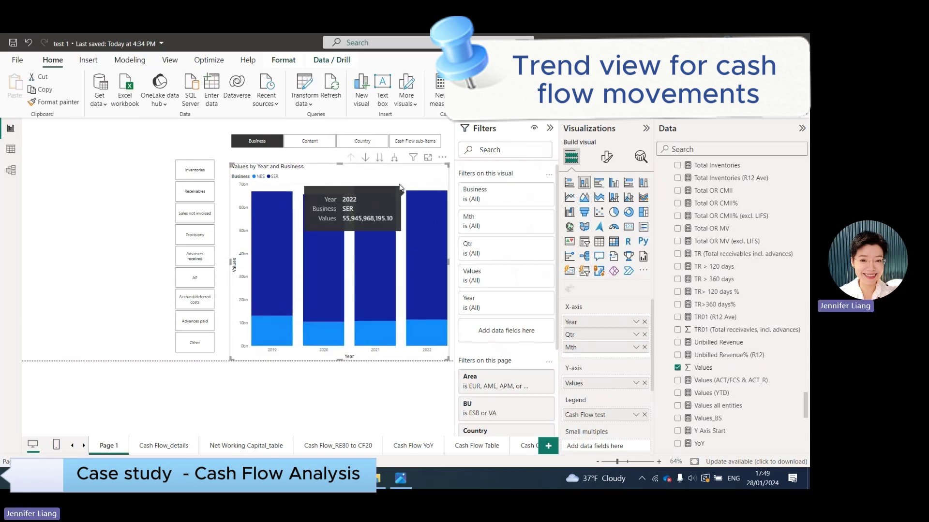
left_click(395, 159)
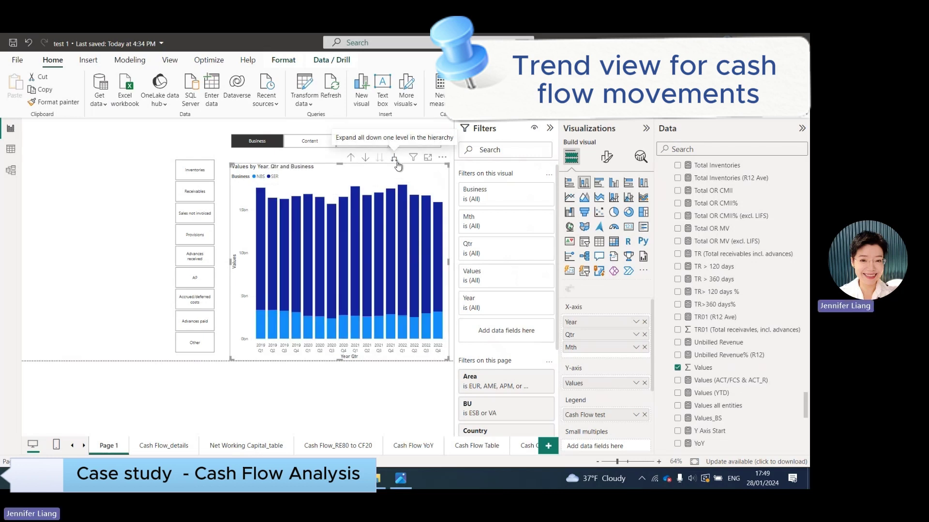
left_click(395, 164)
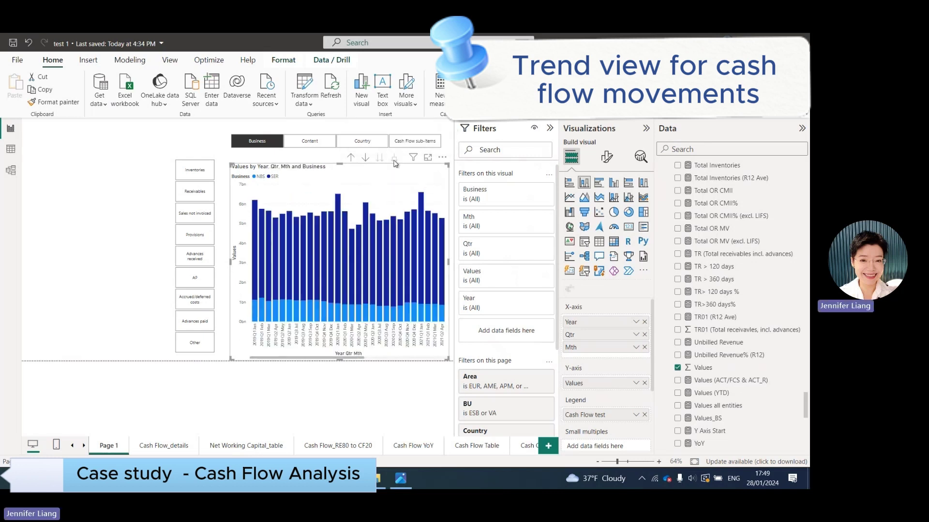
- Drill the chart back up to the quarter level and extend its frame up to the tile slicer
left_click(351, 157)
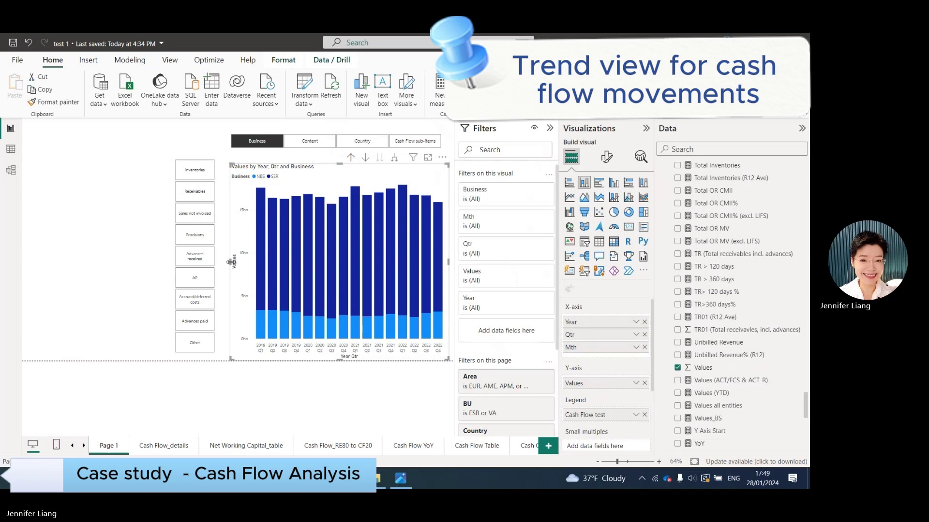
left_click_drag(230, 261, 226, 267)
left_click_drag(224, 360, 218, 360)
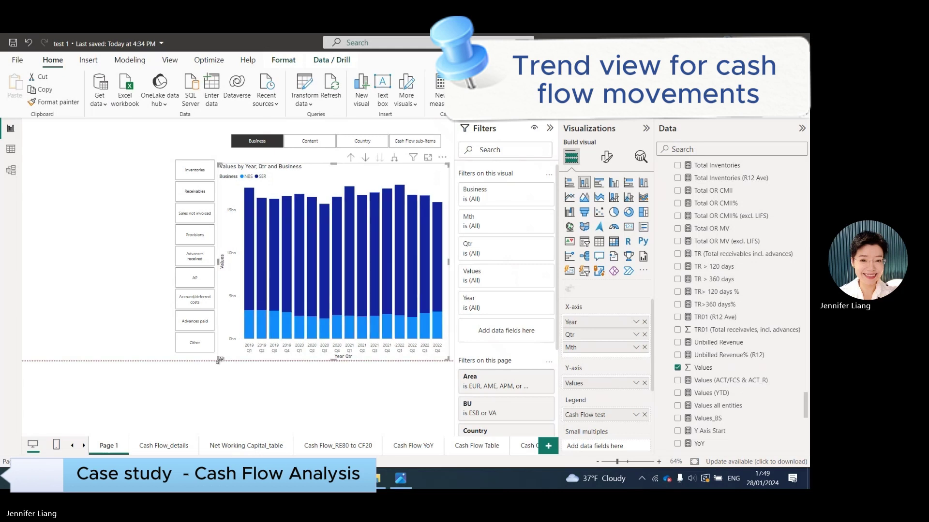
- Check the chart's quarterly trend for individual cash flow items by selecting their slicer tiles one after another, from Inventories to Other
left_click(194, 178)
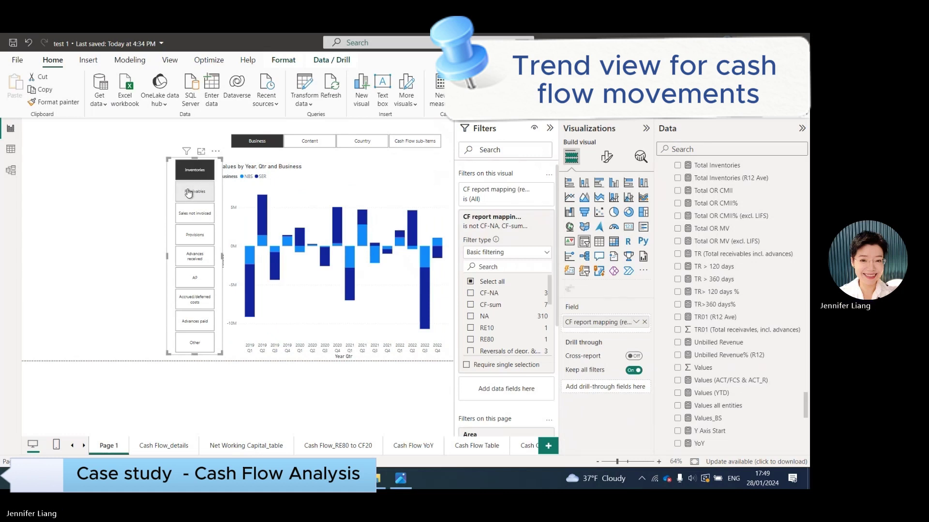
left_click(188, 193)
left_click(190, 213)
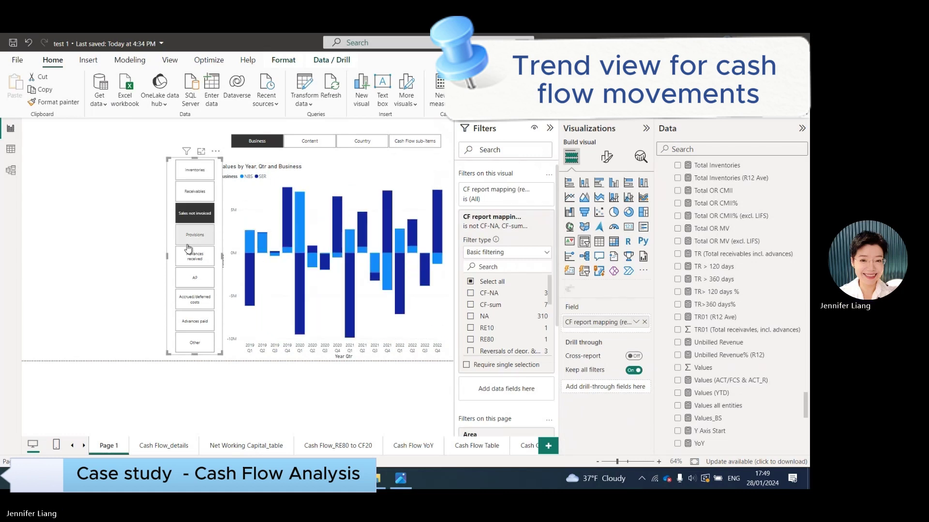
left_click(191, 238)
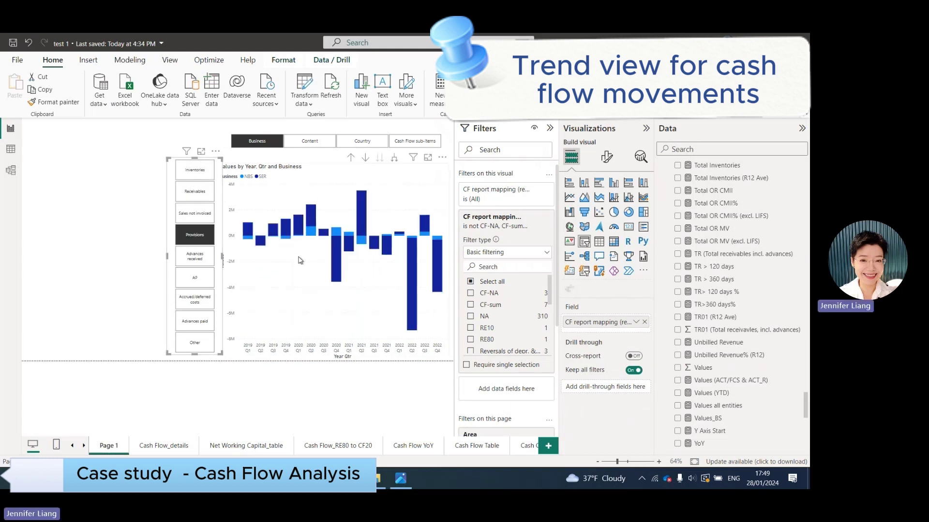
left_click(200, 262)
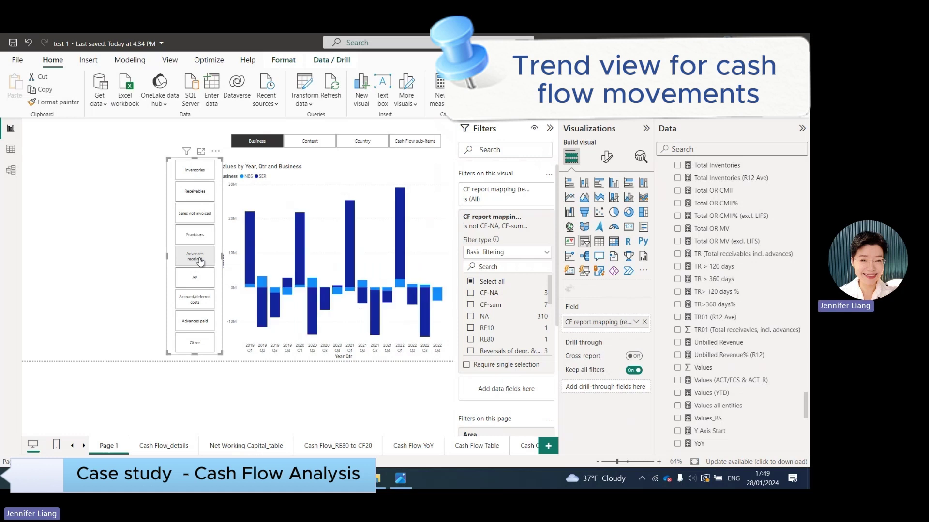
left_click(195, 300)
left_click(200, 330)
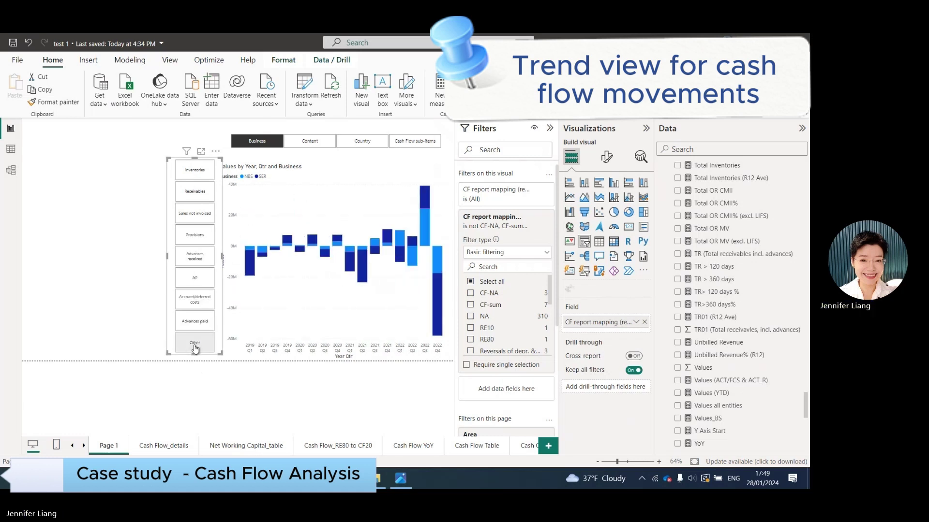
left_click(196, 343)
- Check the chart's trend split by Business and Content for Other, and by Content and Cash Flow sub-items for Accrued/deferred costs
left_click(309, 145)
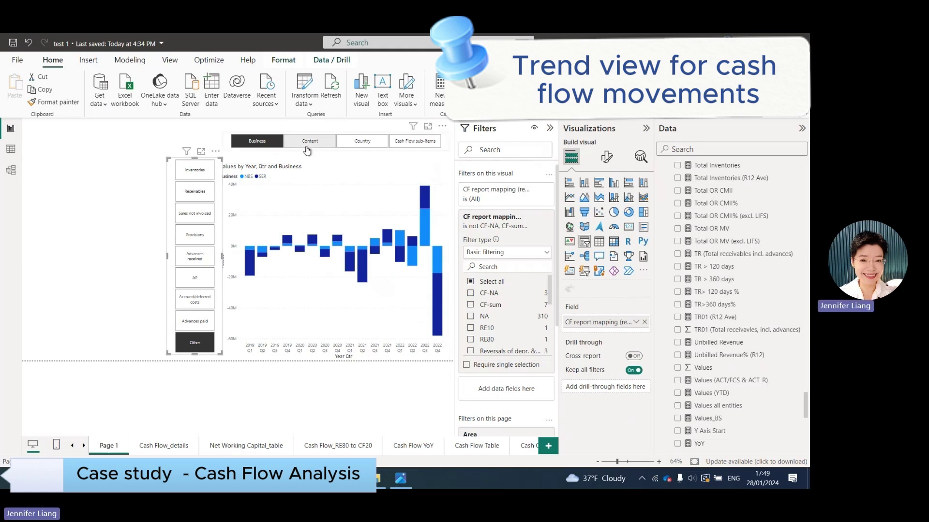
left_click(250, 145)
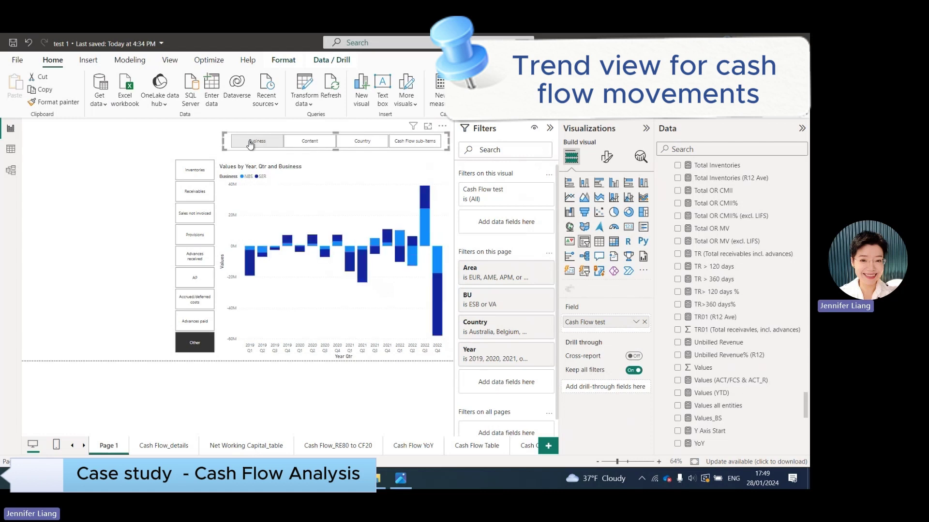
left_click(307, 144)
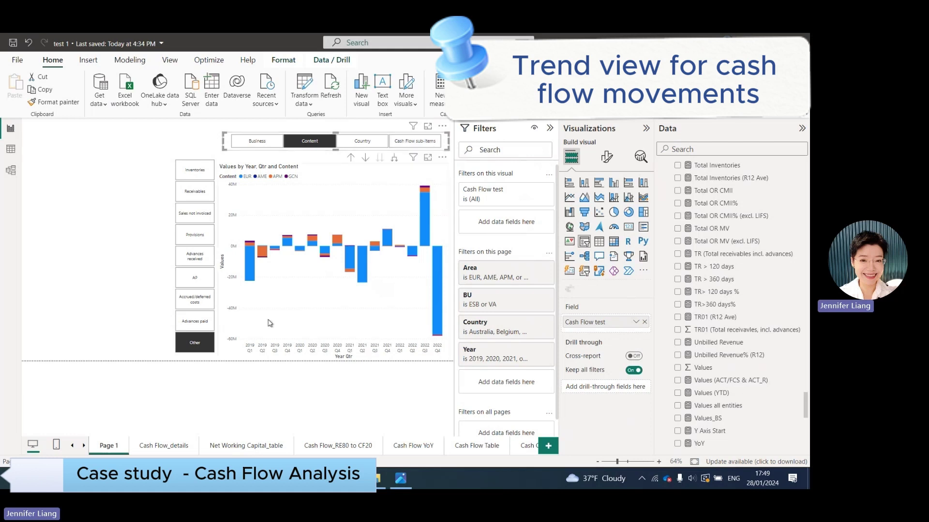
left_click(196, 300)
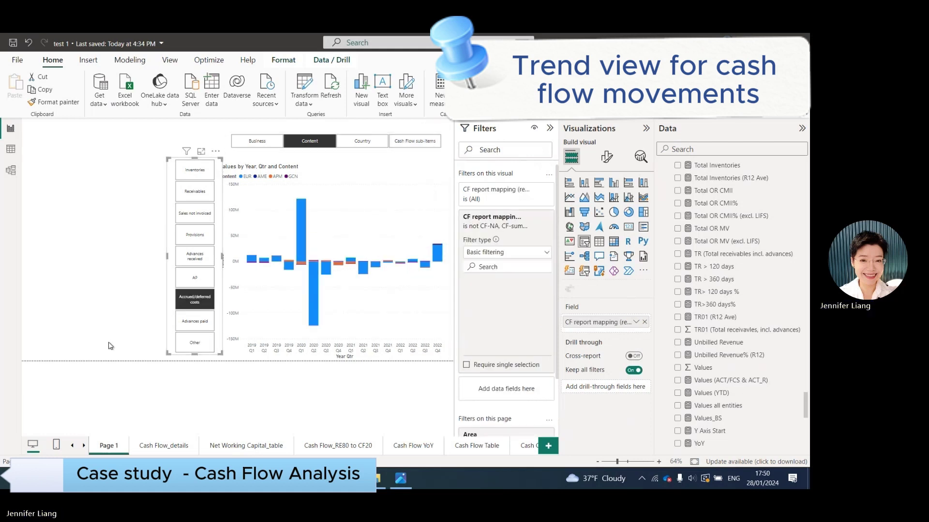
left_click(415, 143)
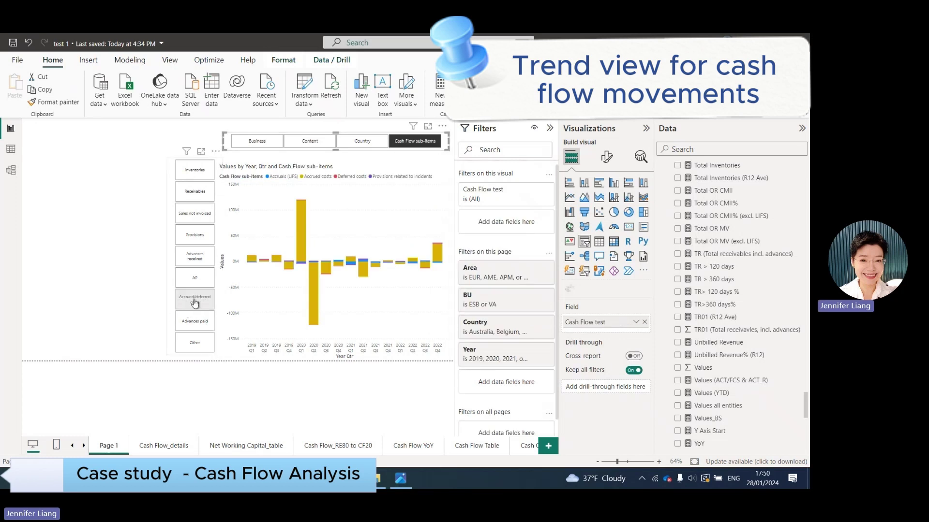
left_click(196, 297)
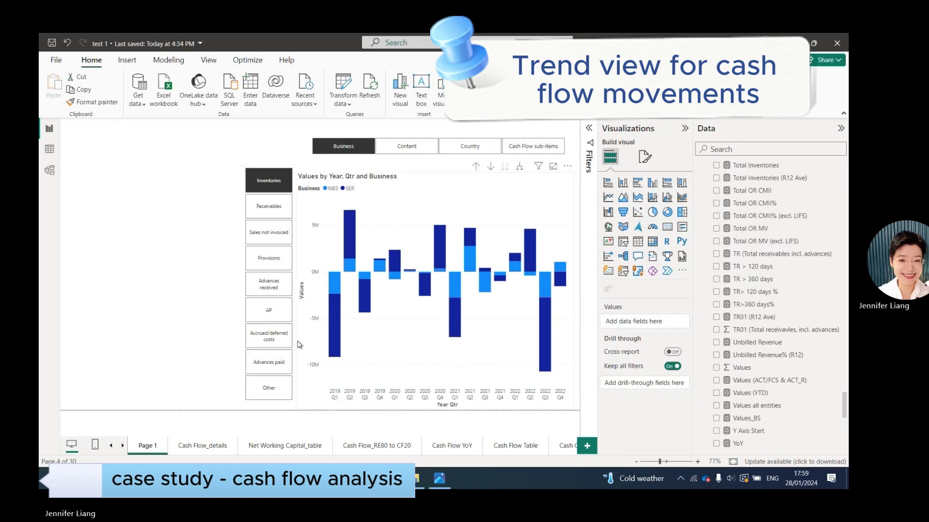
- Check Inventories and Accrued/deferred costs split by Content, Accrued/deferred costs by Cash Flow sub-items, and Receivables by Business
left_click(338, 149)
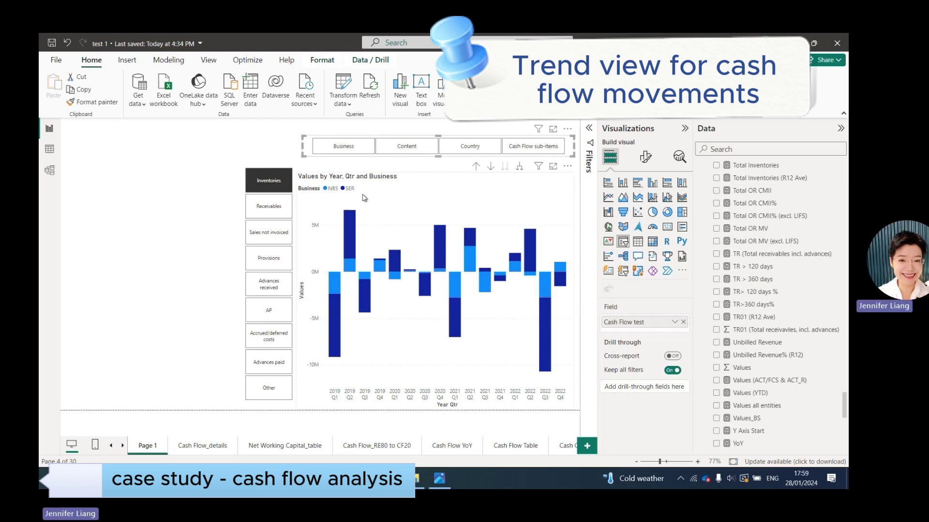
left_click(392, 153)
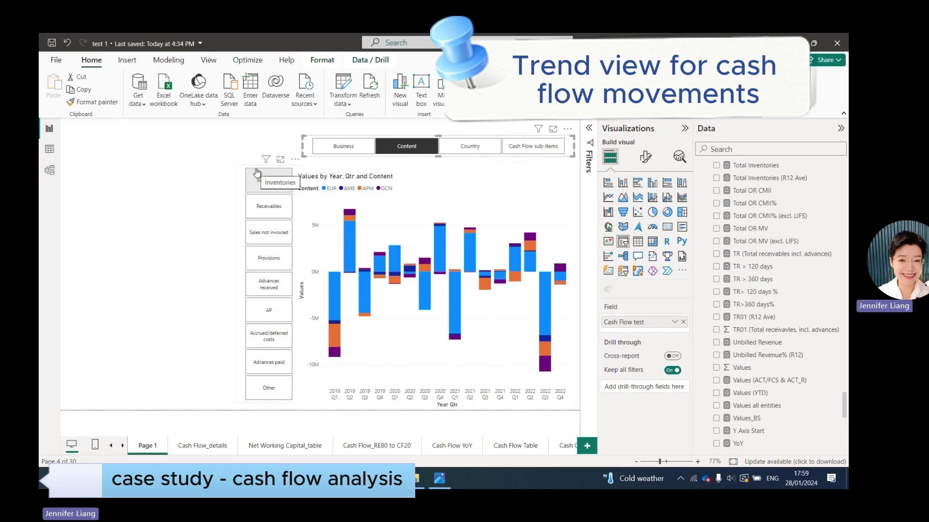
left_click(264, 342)
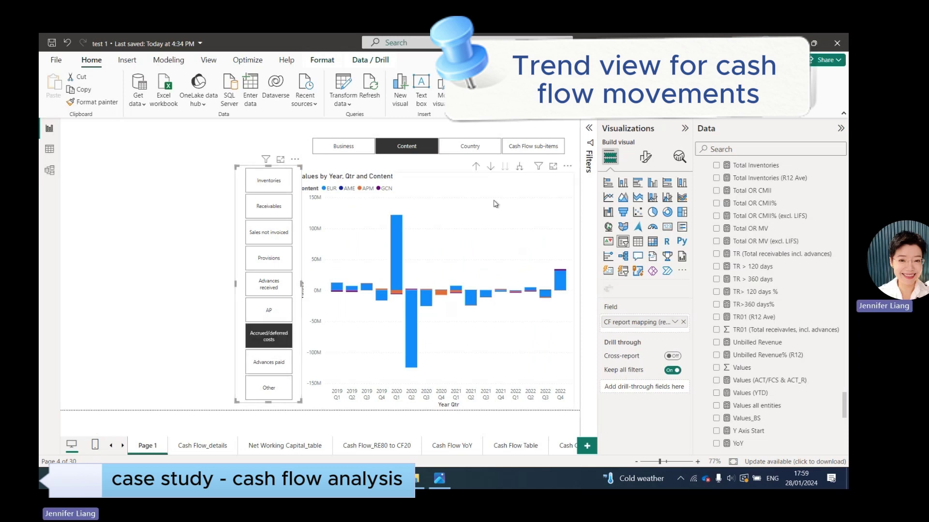
left_click(527, 148)
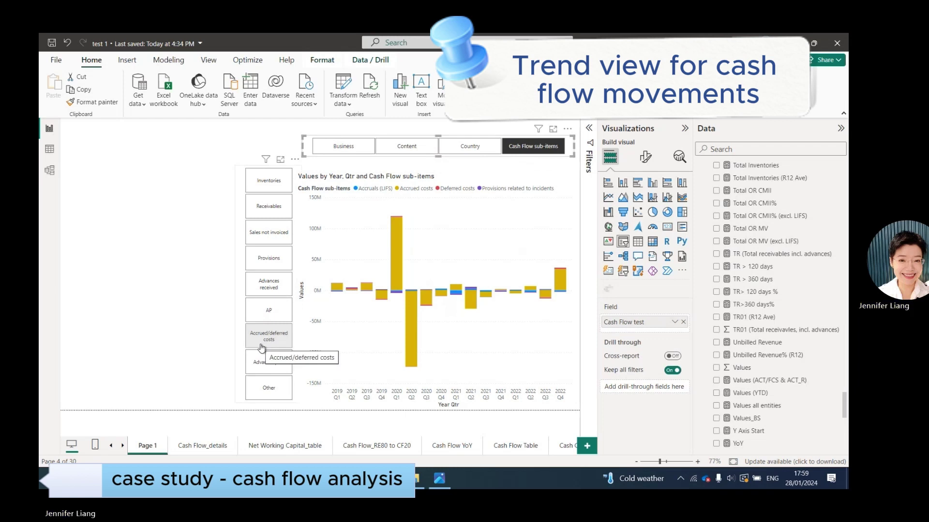
left_click(344, 146)
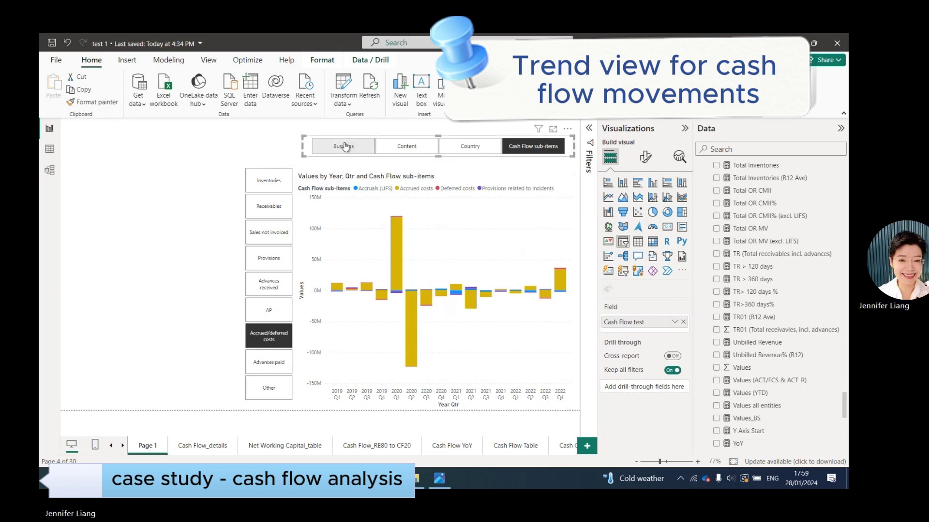
left_click(276, 213)
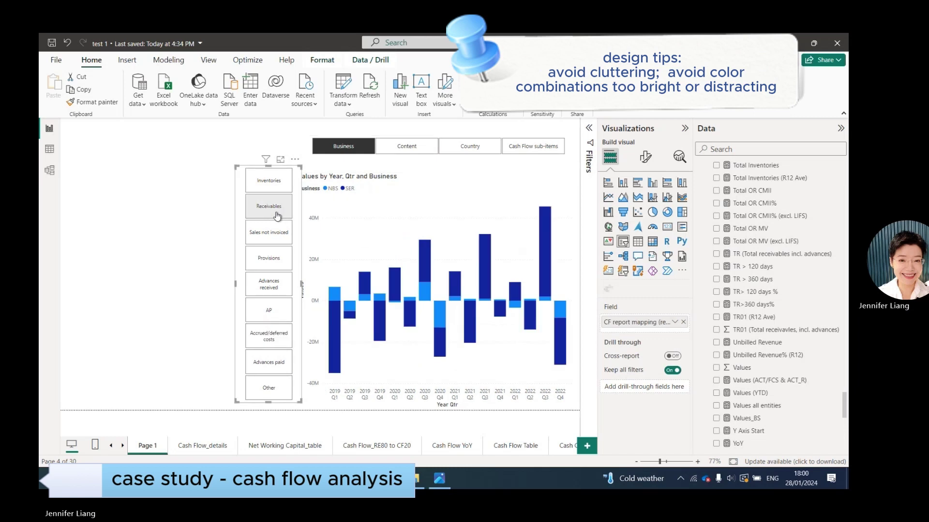
- Collapse the Data pane and extend the column chart's frame slightly upward toward the fields-parameter slicer
left_click(446, 182)
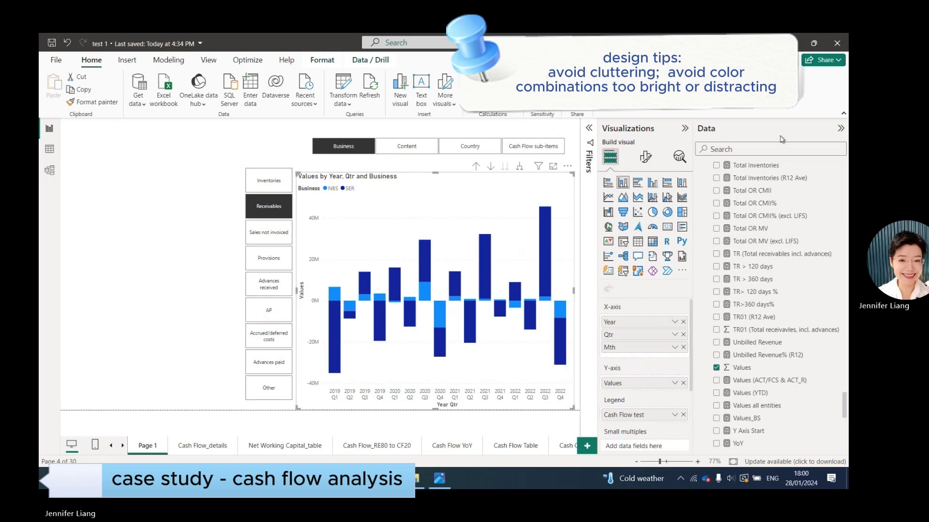
left_click(838, 130)
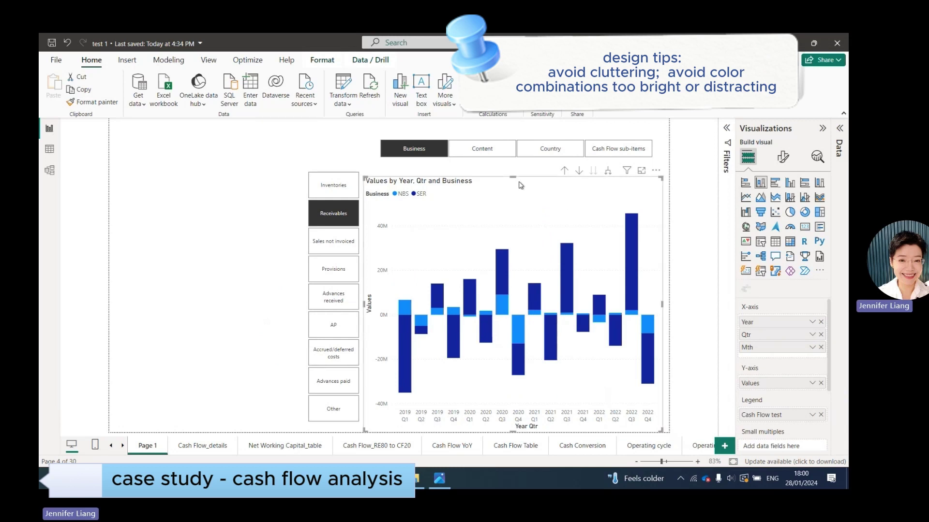
left_click_drag(513, 177, 513, 169)
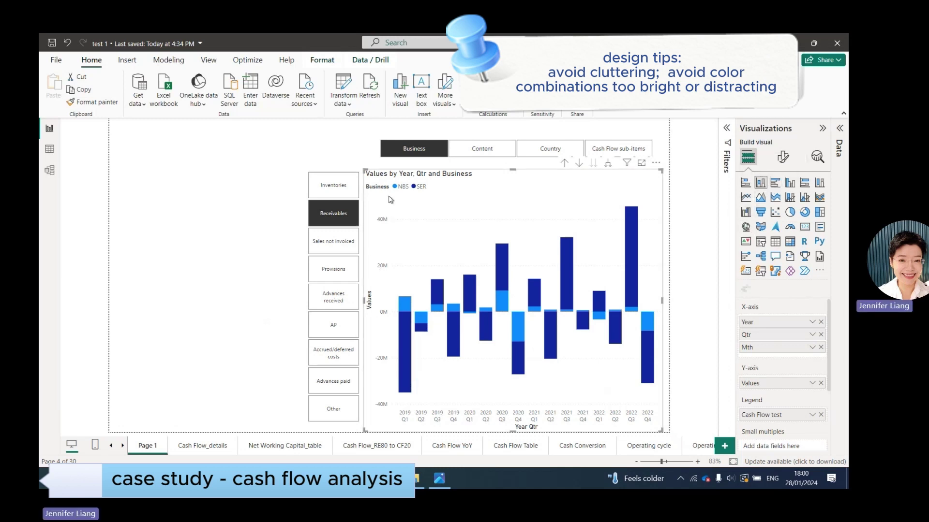
- Turn off the column chart's legend title and check the legend with the Content and Business splits
left_click(783, 157)
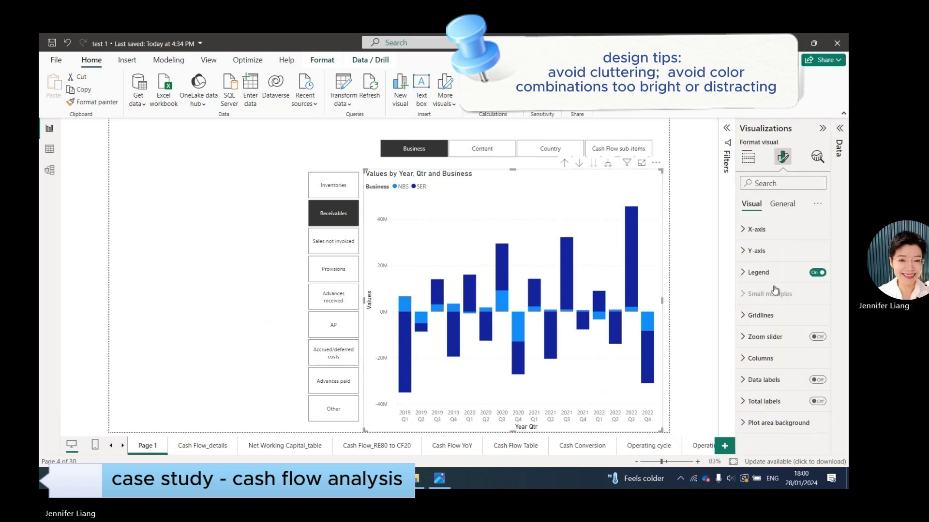
left_click(745, 274)
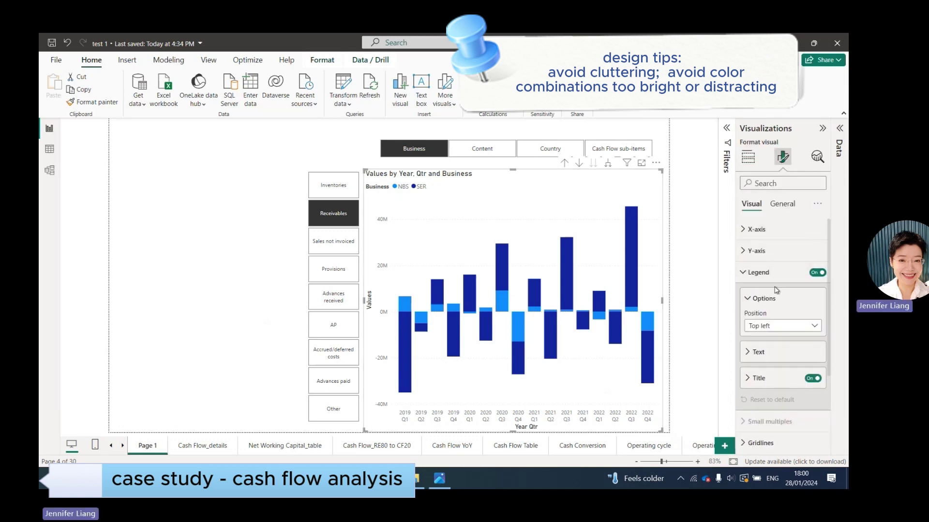
scroll(776, 291, "down", 1)
left_click(806, 358)
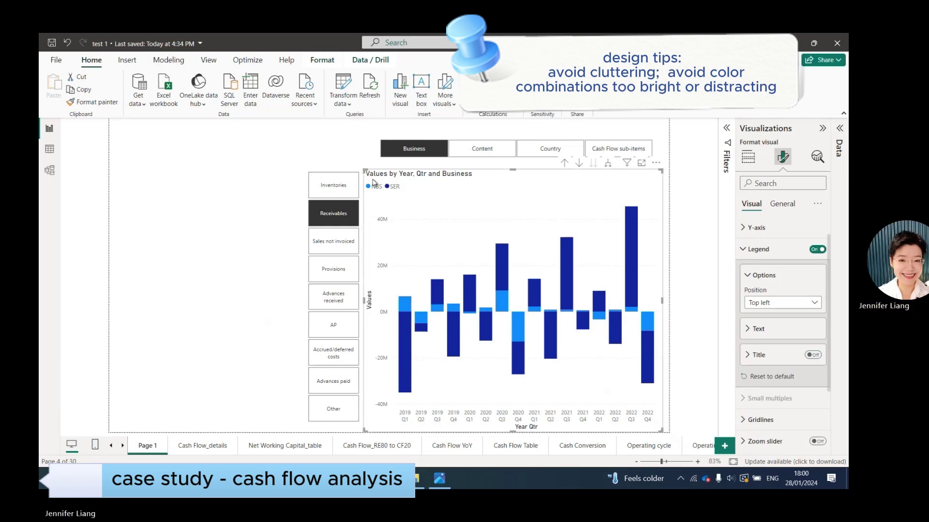
left_click(502, 150)
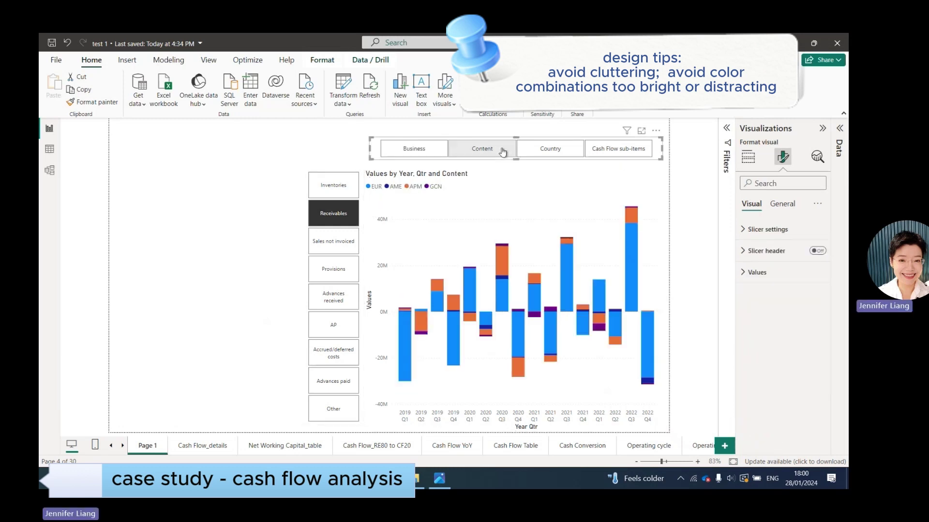
left_click(414, 150)
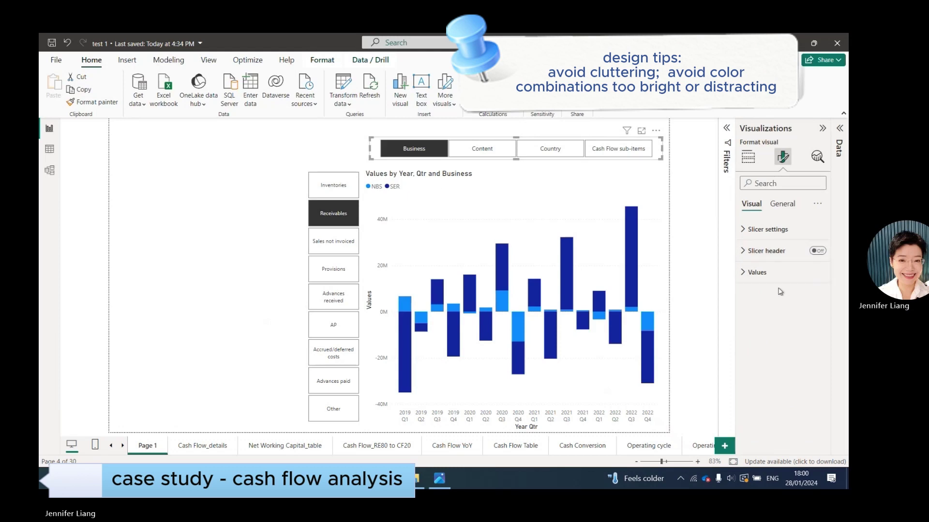
left_click(748, 158)
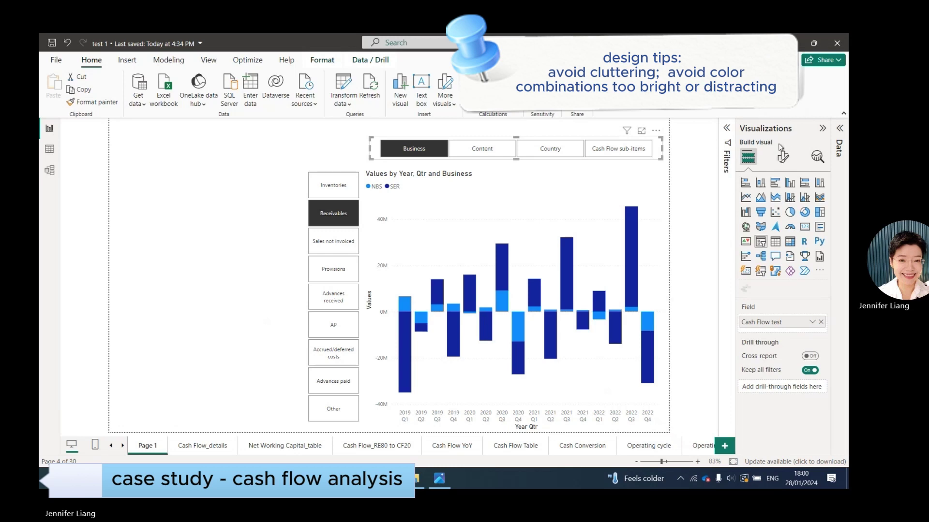
left_click(781, 158)
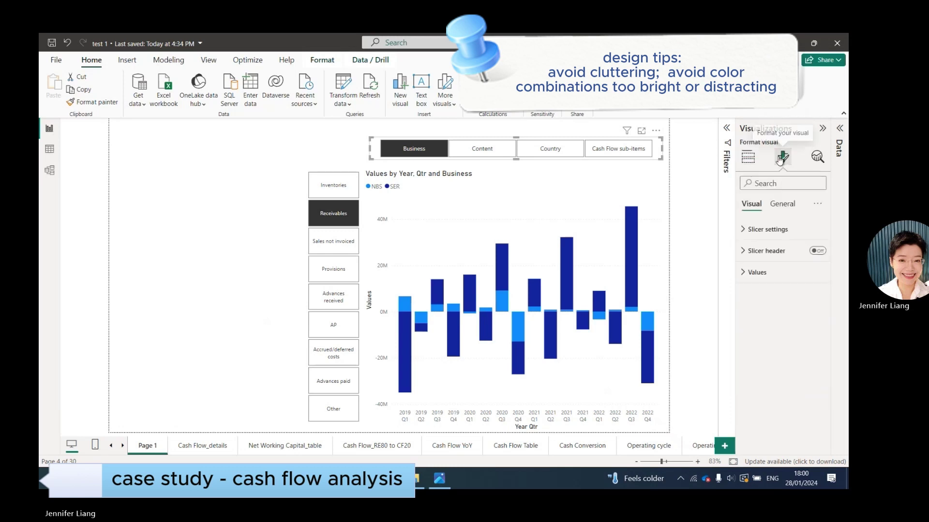
left_click(783, 205)
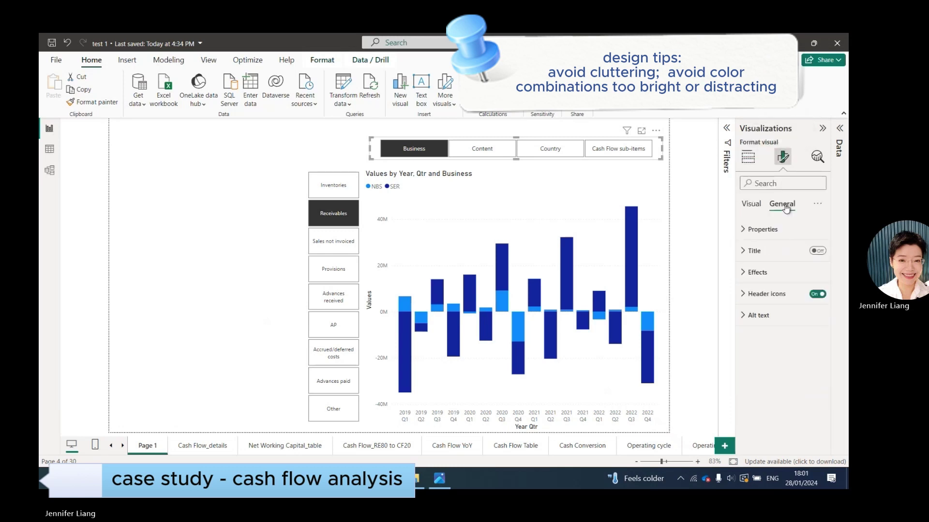
left_click(743, 255)
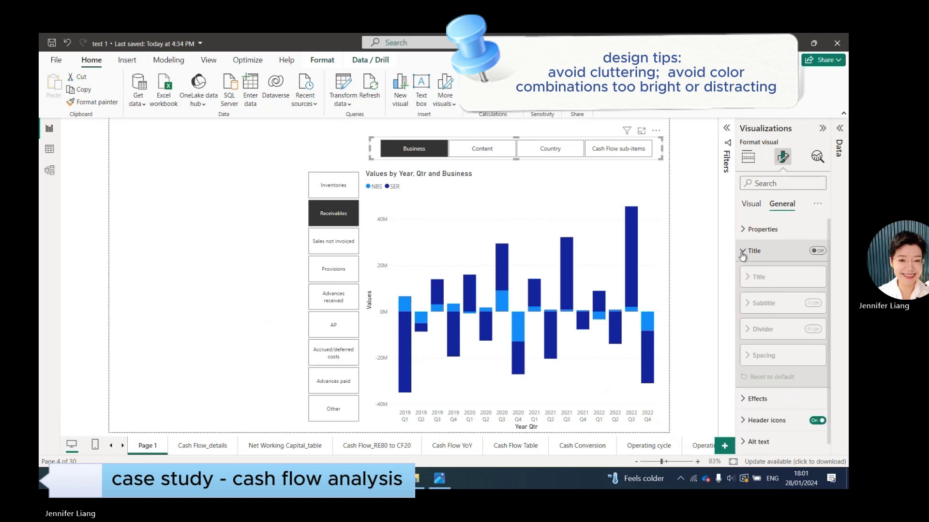
- Open the column chart's title settings, and try hiding the title before showing it again
left_click(557, 194)
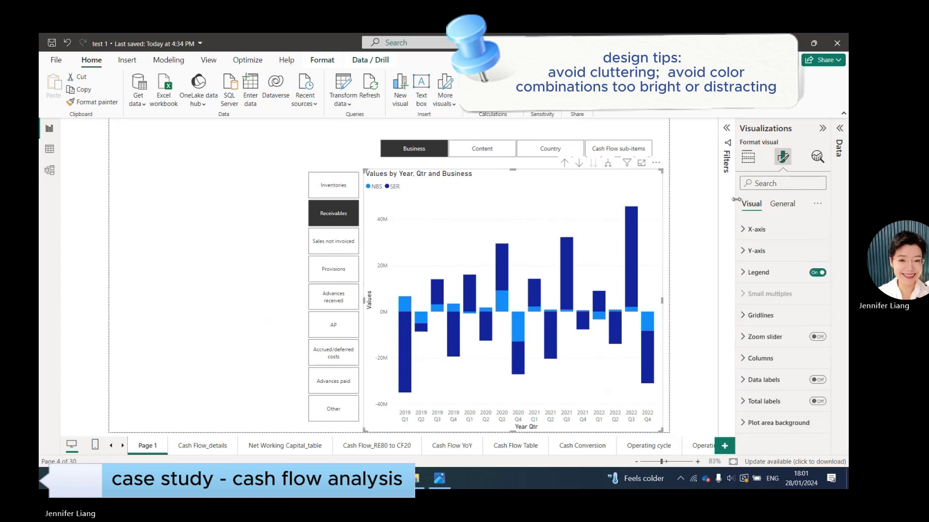
left_click(790, 205)
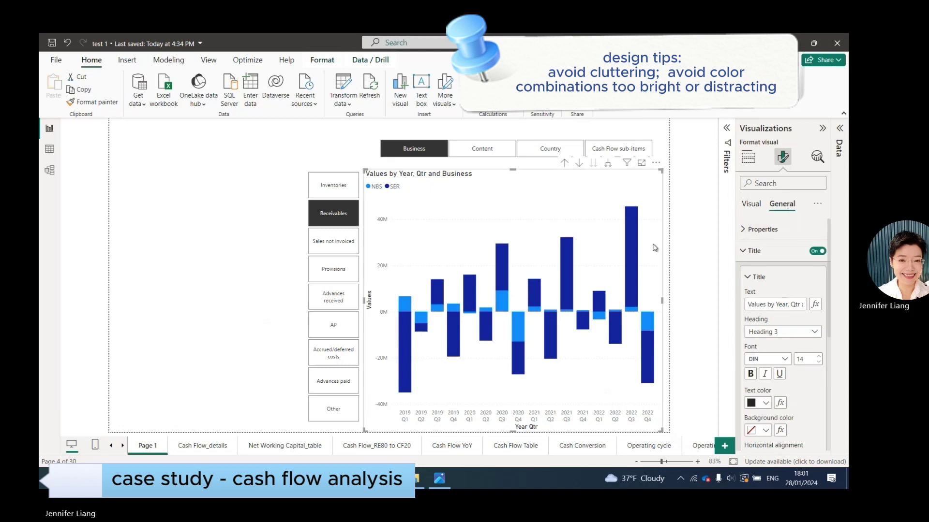
left_click(817, 252)
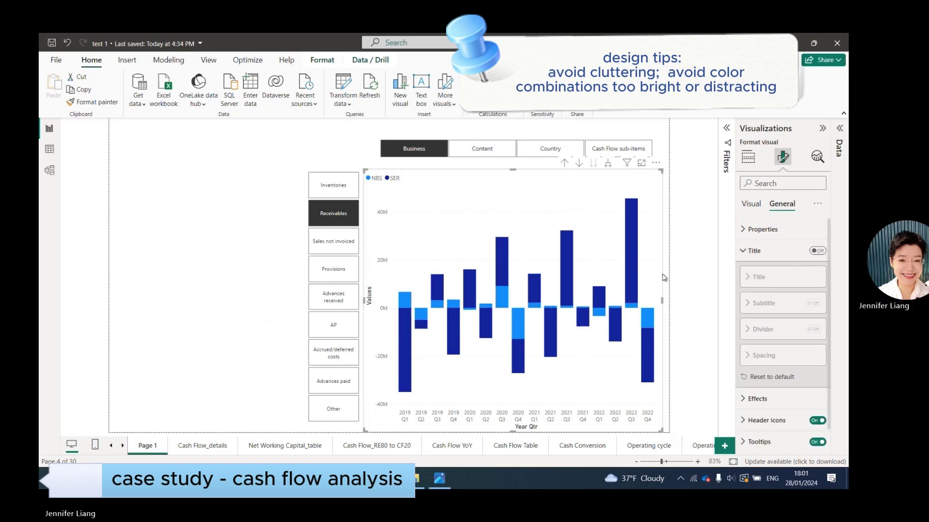
left_click(822, 253)
- Replace the column chart's title text with "Cash flow items Trend view" and collapse the title settings
left_click(758, 277)
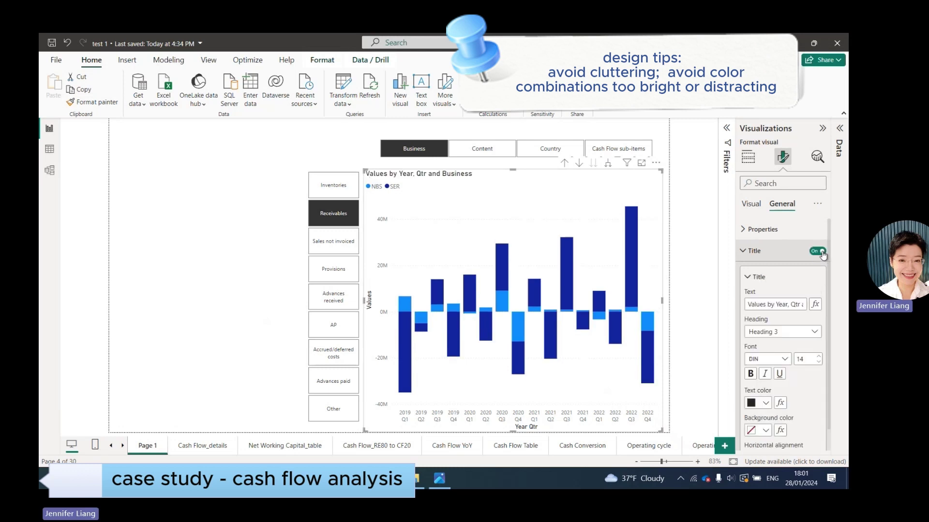
triple_click(747, 304)
key("BackSpace")
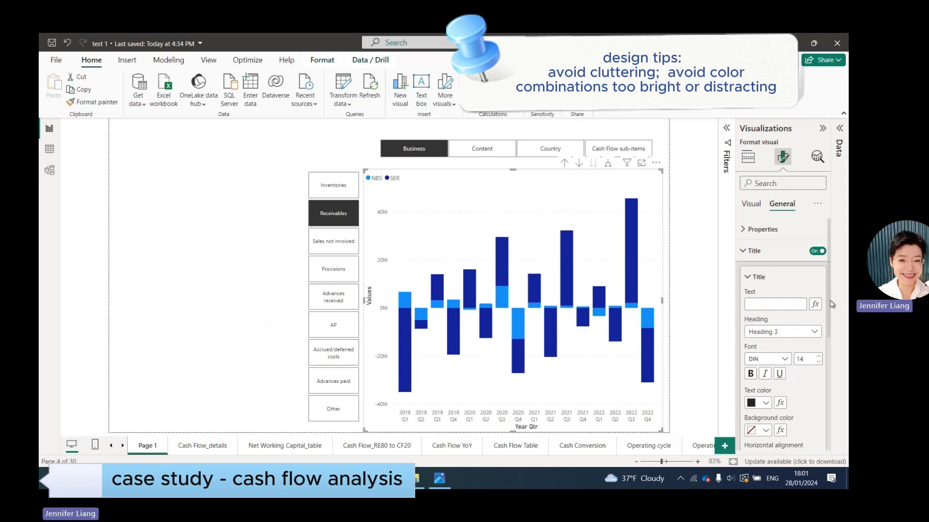
type("Cash")
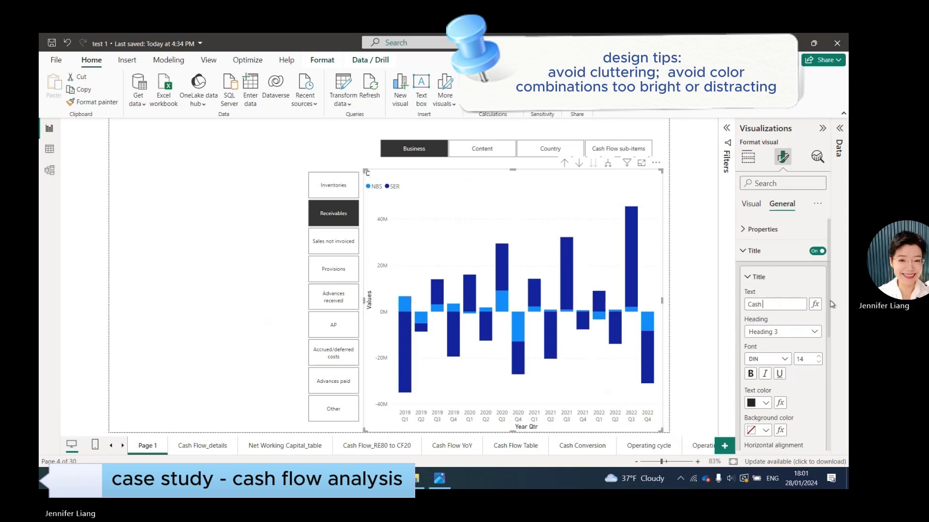
type(" flow items by")
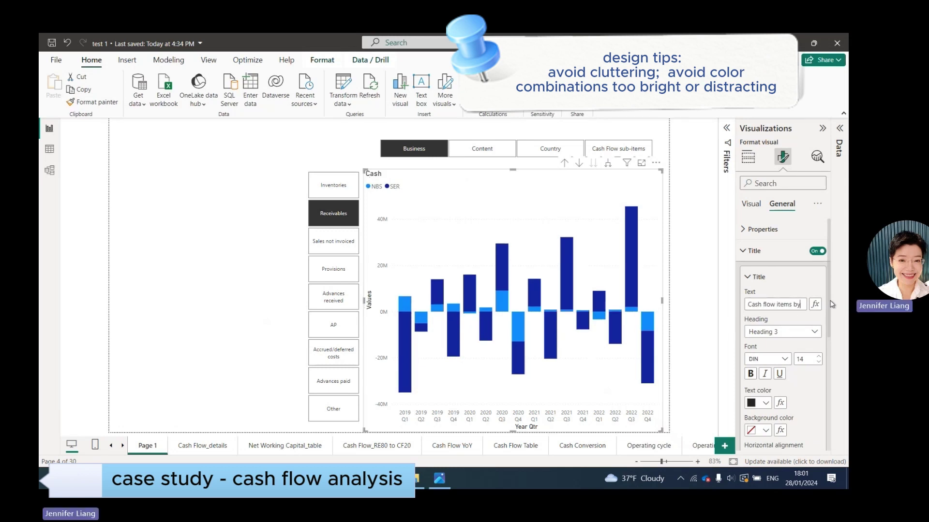
key("BackSpace")
key("BackSpace")
type("Trend")
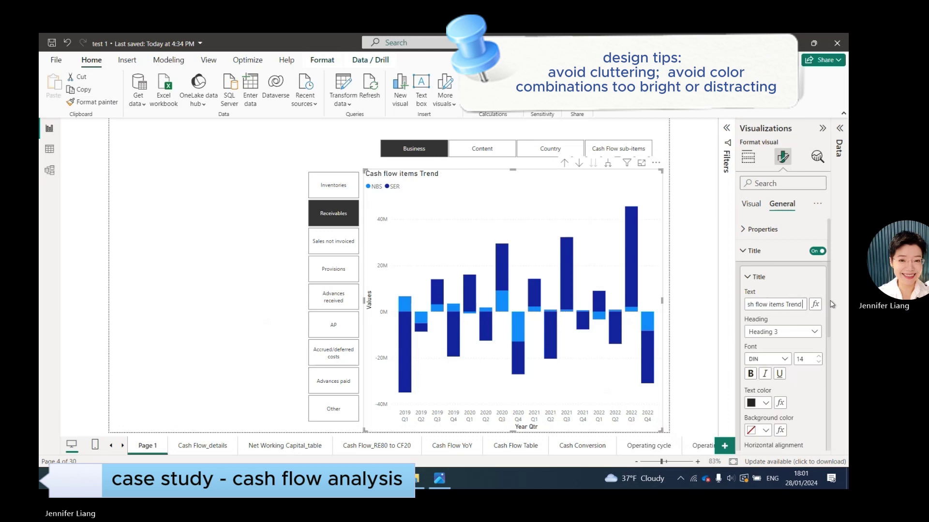
type(" viw")
key("BackSpace")
key("BackSpace")
type("iew")
left_click(748, 255)
left_click(753, 251)
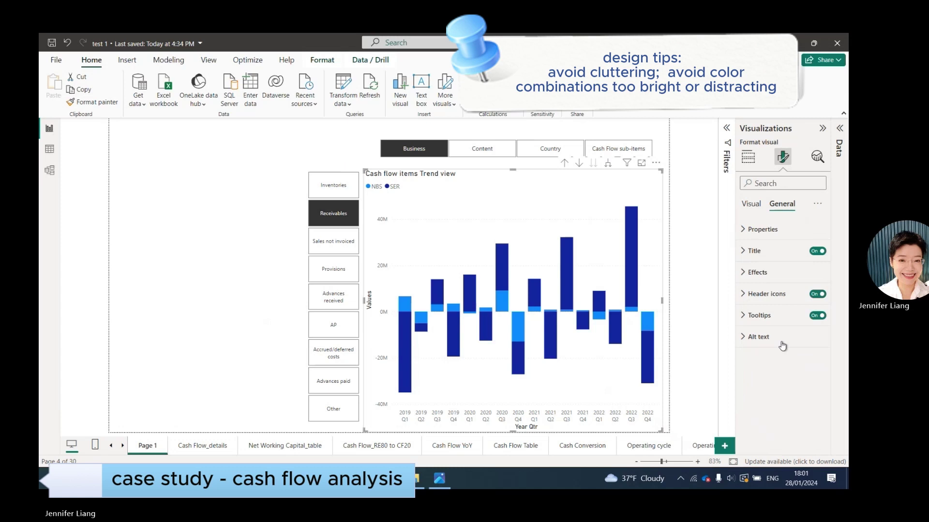
- Try hiding the column chart's X-axis values before showing them again, and turn off the X-axis title
left_click(751, 204)
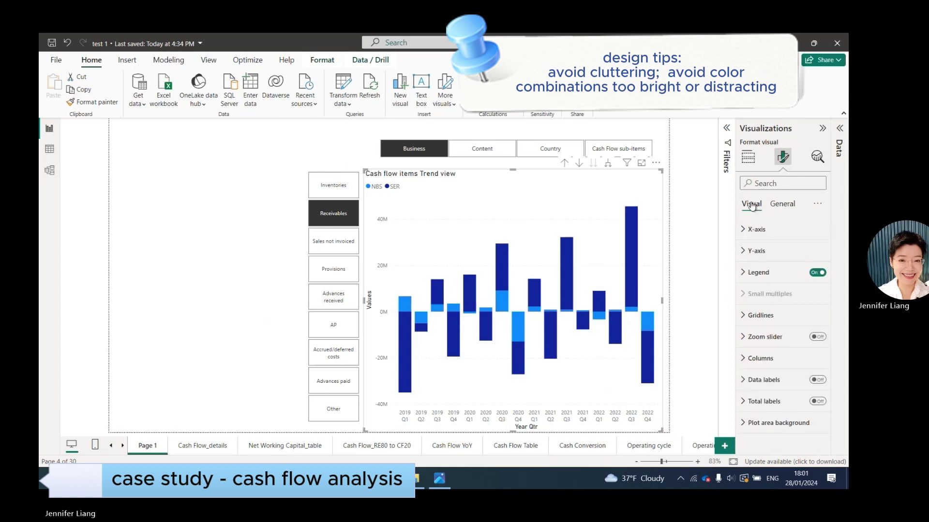
left_click(743, 232)
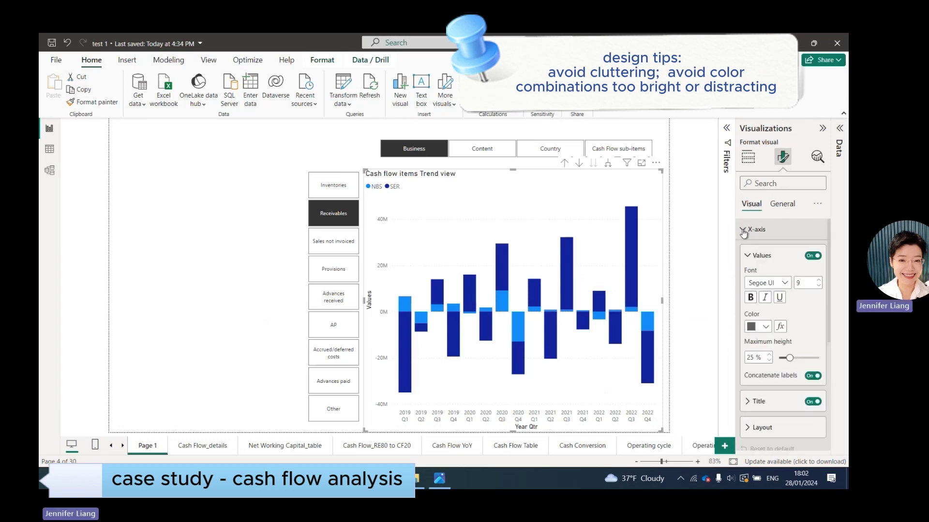
left_click(809, 257)
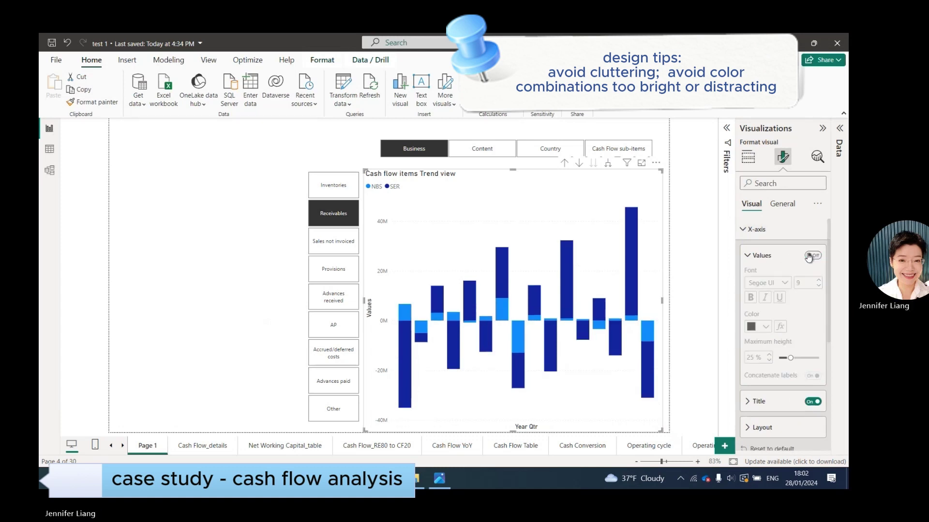
left_click(819, 257)
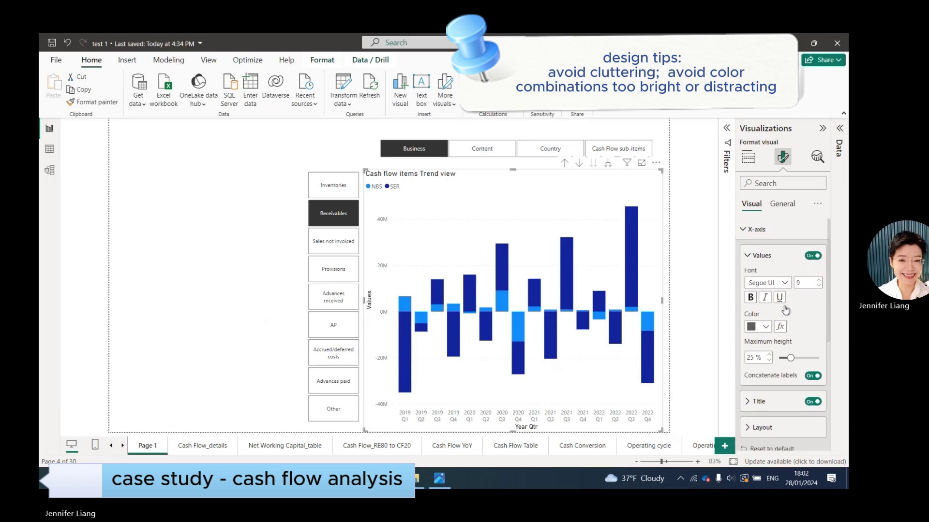
scroll(800, 310, "down", 1)
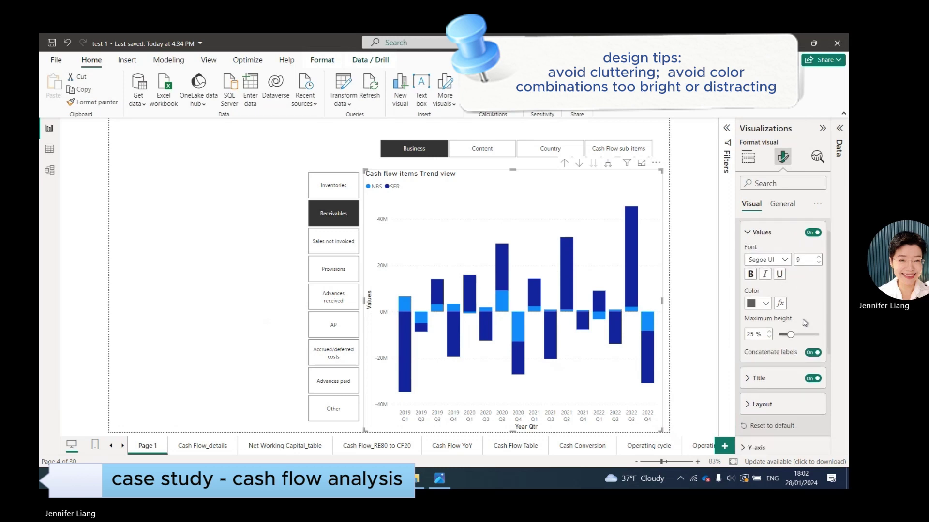
left_click(813, 380)
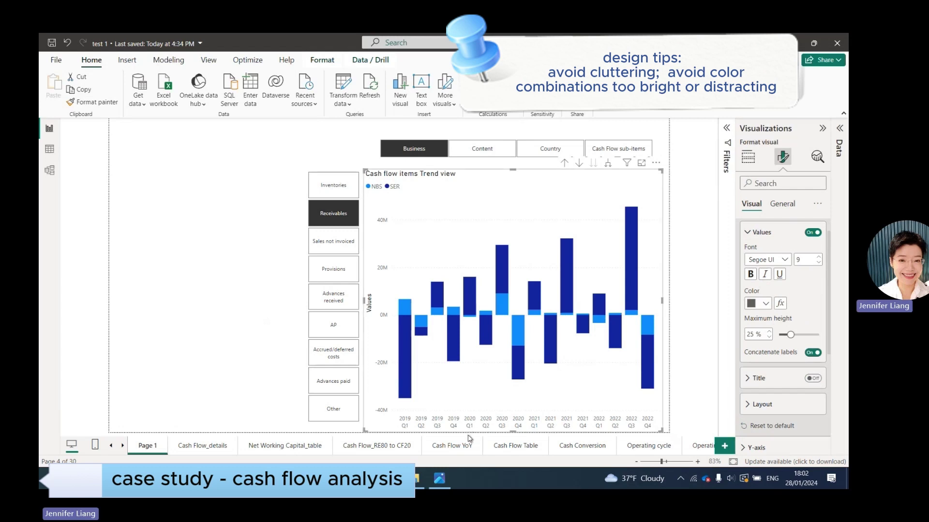
left_click(749, 233)
- Turn off the column chart's Y-axis title and Y-axis values, and collapse the Y-axis settings
left_click(794, 327)
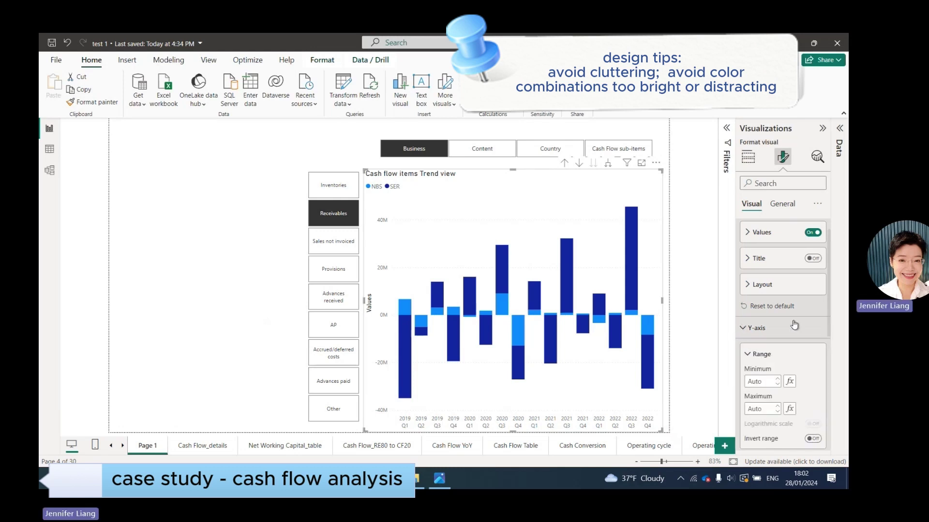
scroll(794, 325, "down", 2)
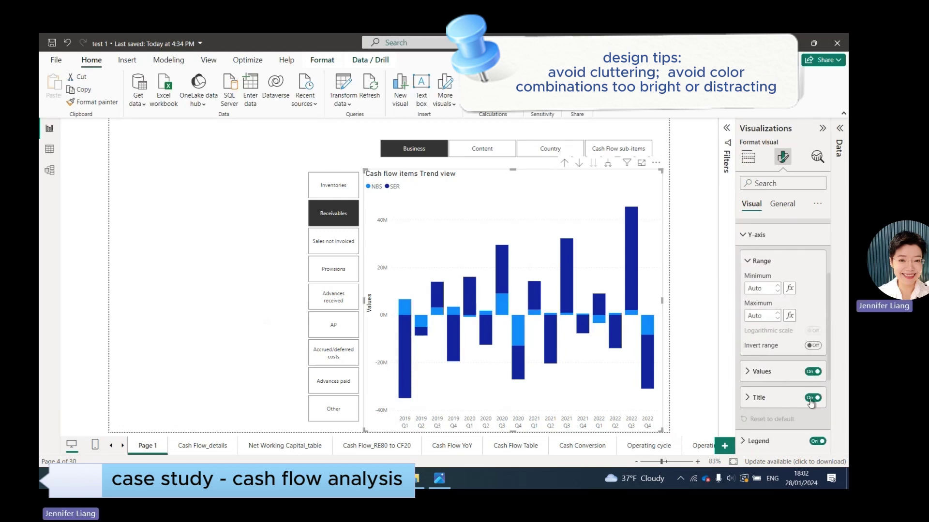
left_click(813, 397)
left_click(813, 372)
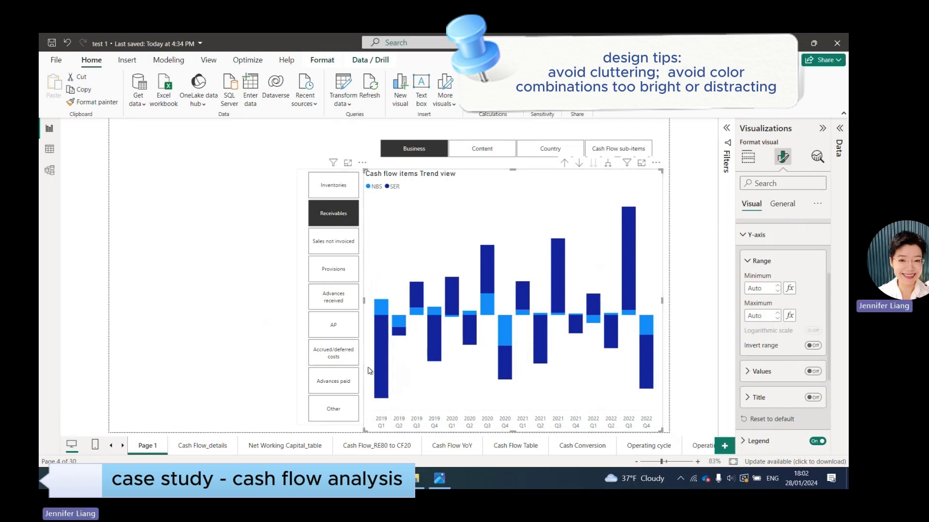
left_click(744, 236)
scroll(775, 304, "up", 3)
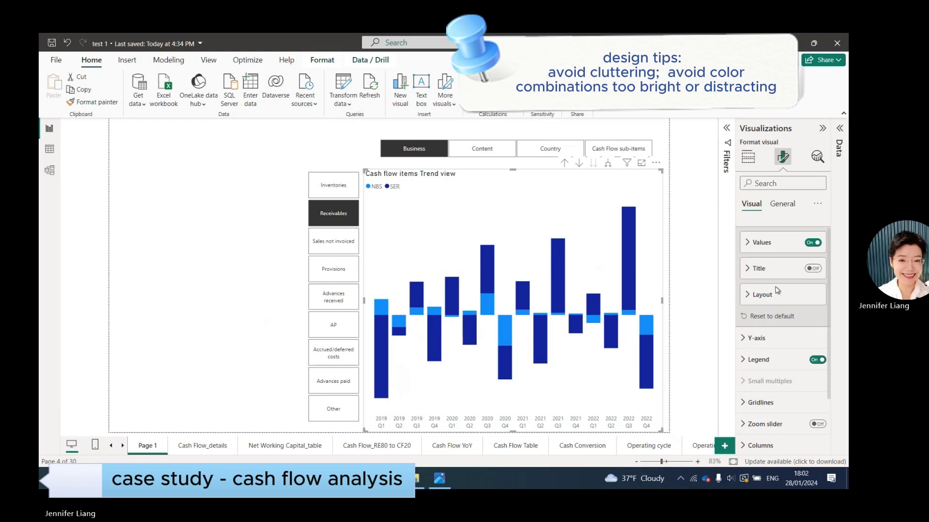
- Turn on both data labels and total labels for the column chart
scroll(776, 290, "down", 3)
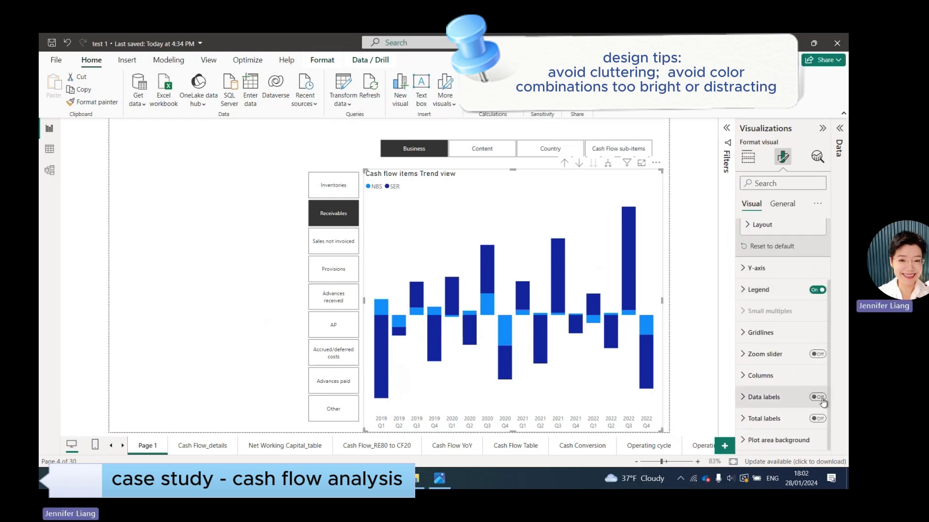
left_click(824, 400)
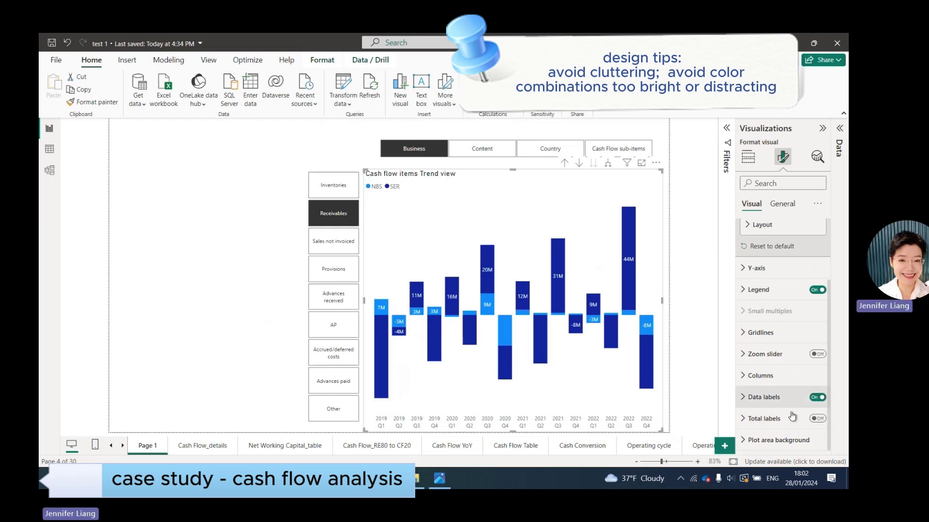
left_click(823, 420)
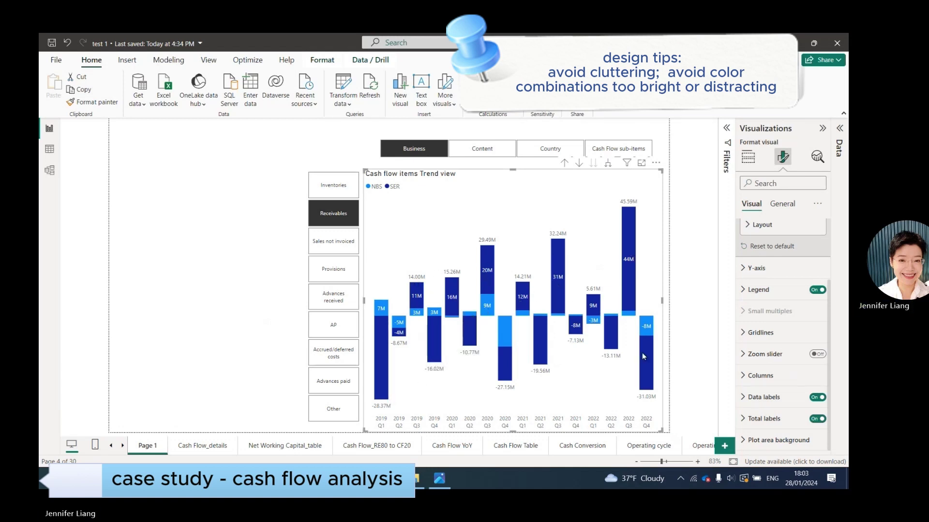
- Set the position of the column chart's data labels to Inside center
left_click(745, 397)
scroll(743, 401, "down", 2)
scroll(744, 401, "down", 1)
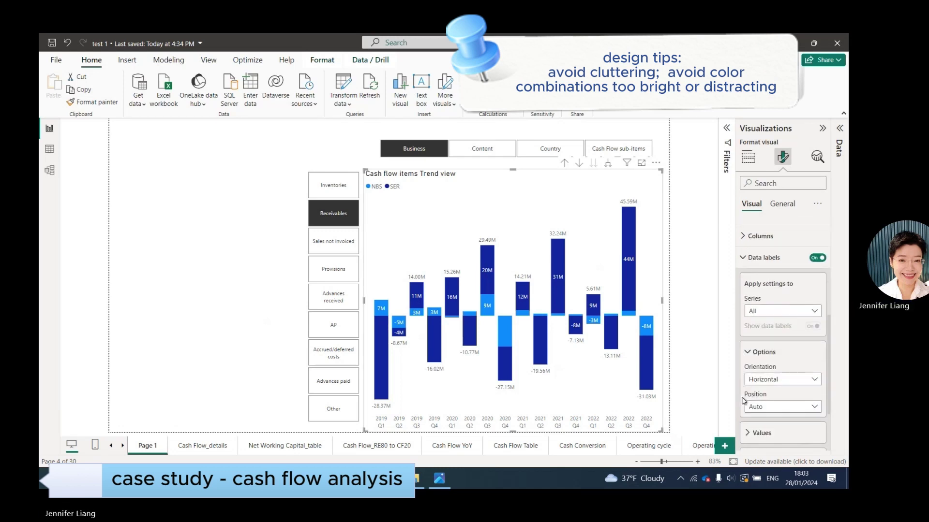
left_click(796, 410)
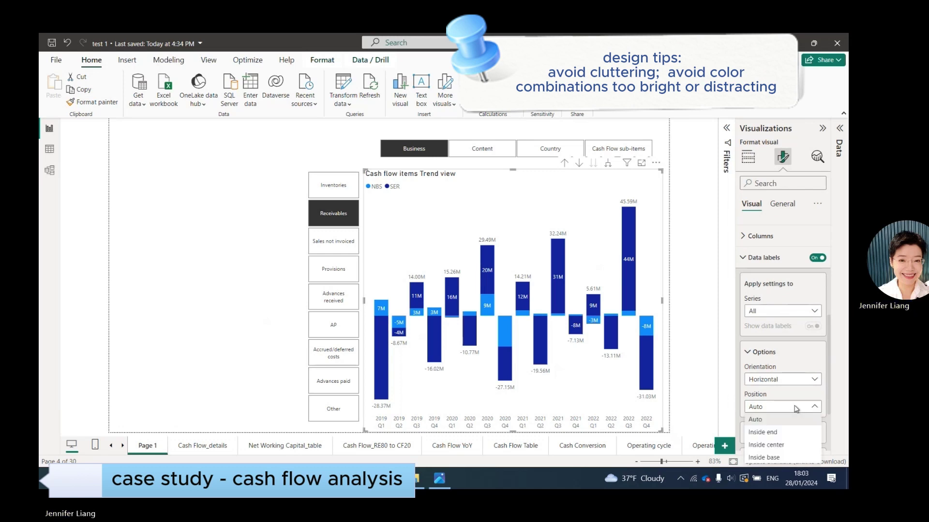
left_click(796, 445)
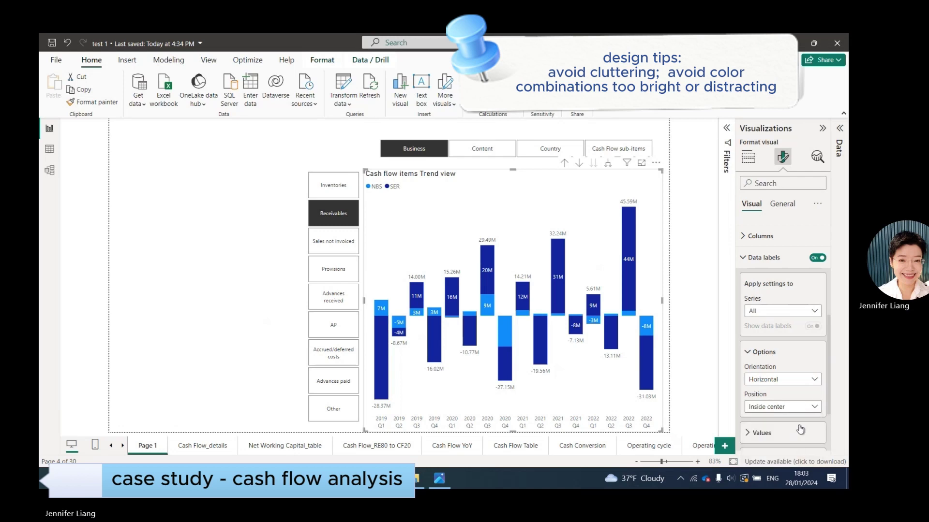
- Set the data labels' value decimal places to 0 and look through their remaining settings
scroll(799, 430, "down", 1)
left_click(748, 426)
scroll(774, 416, "down", 5)
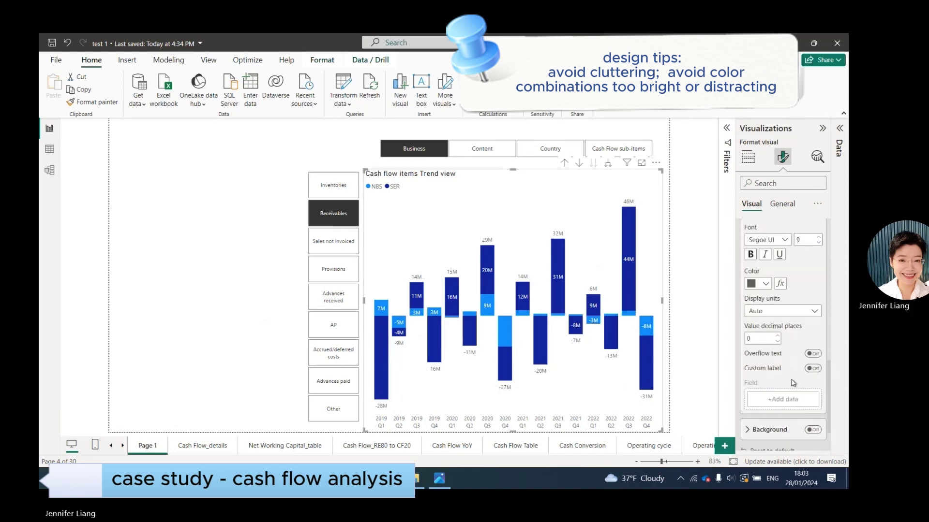
scroll(793, 381, "down", 1)
scroll(792, 381, "down", 2)
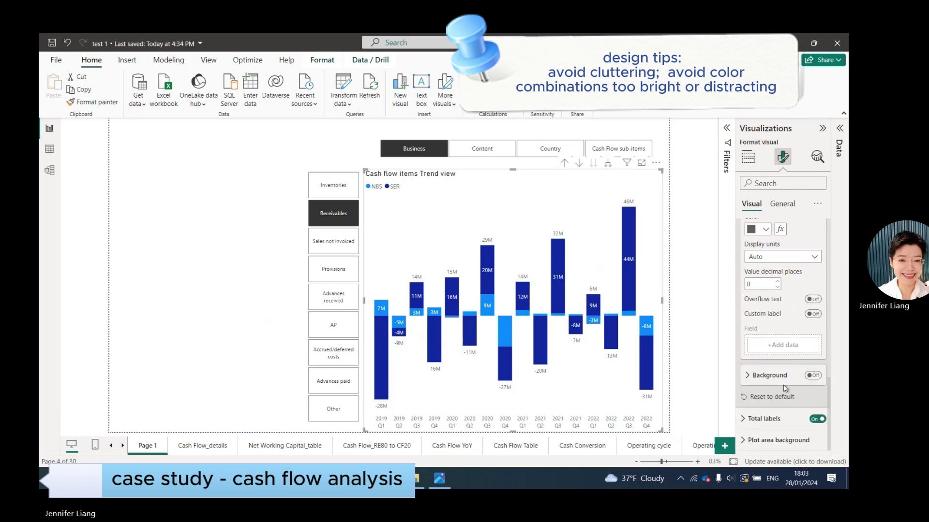
- Make the column chart's total labels bold with font size 10
left_click(787, 385)
scroll(787, 385, "down", 3)
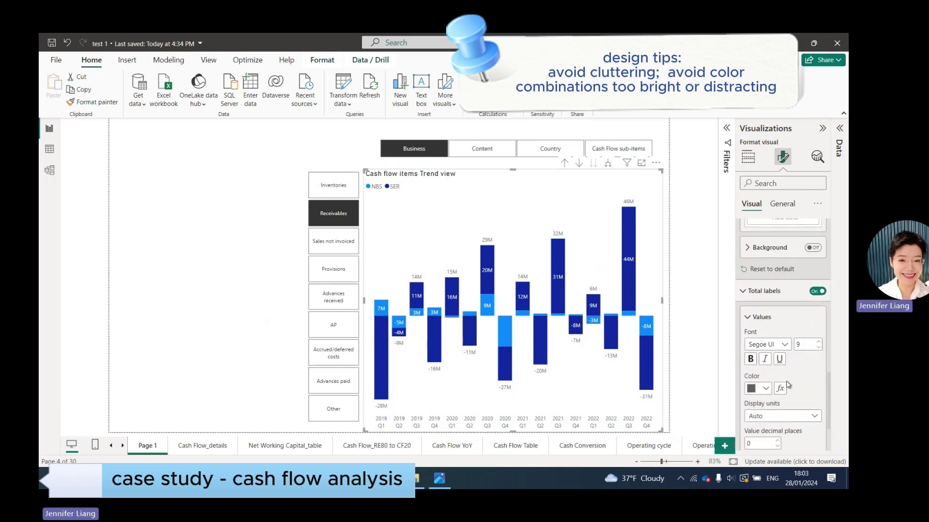
left_click(750, 359)
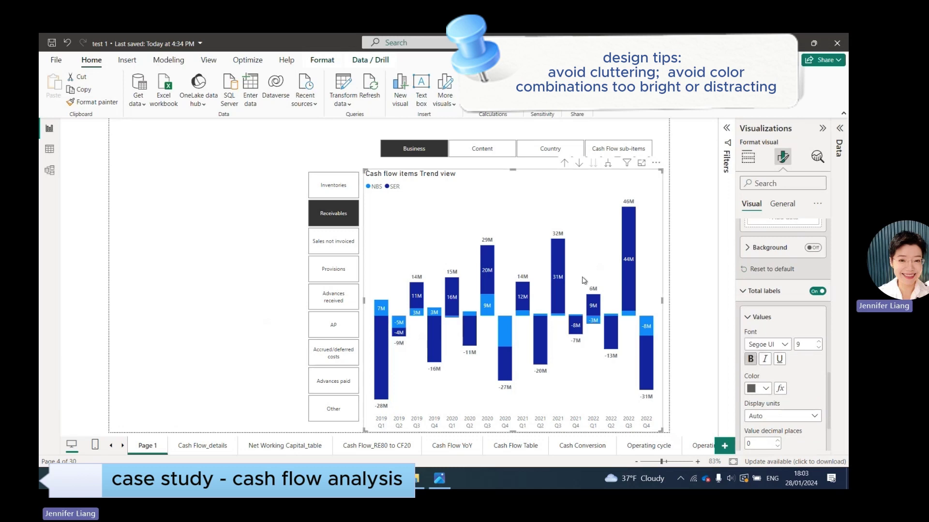
left_click(818, 343)
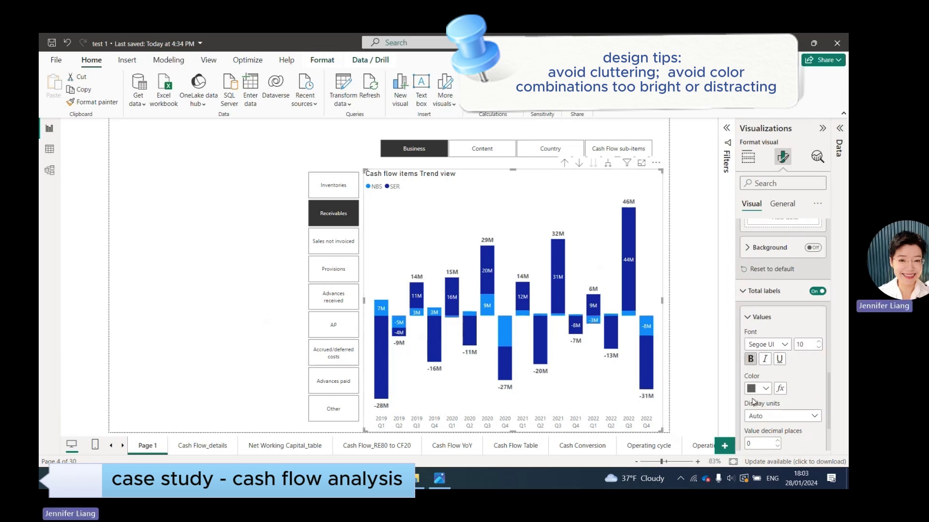
- Try two dark blue shades on the total labels before setting their color to near-black from the recent colors
left_click(766, 389)
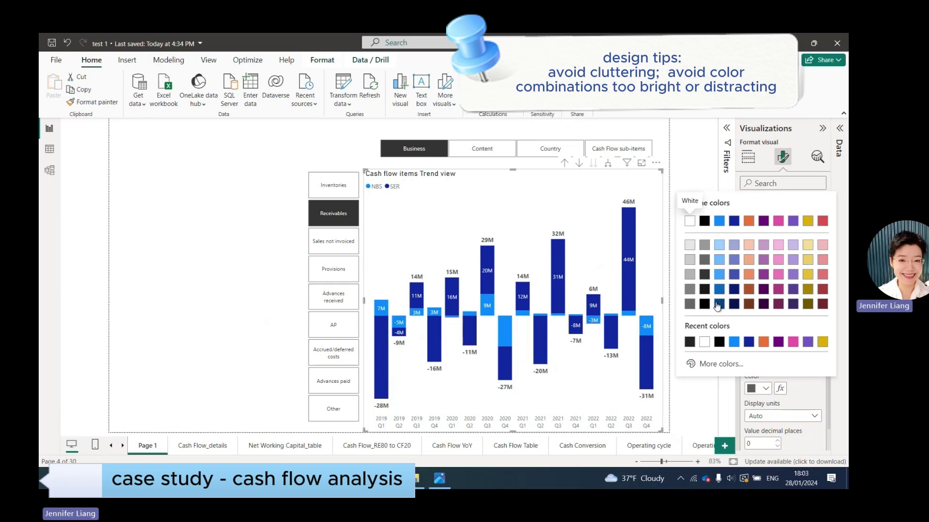
left_click(720, 303)
left_click(766, 389)
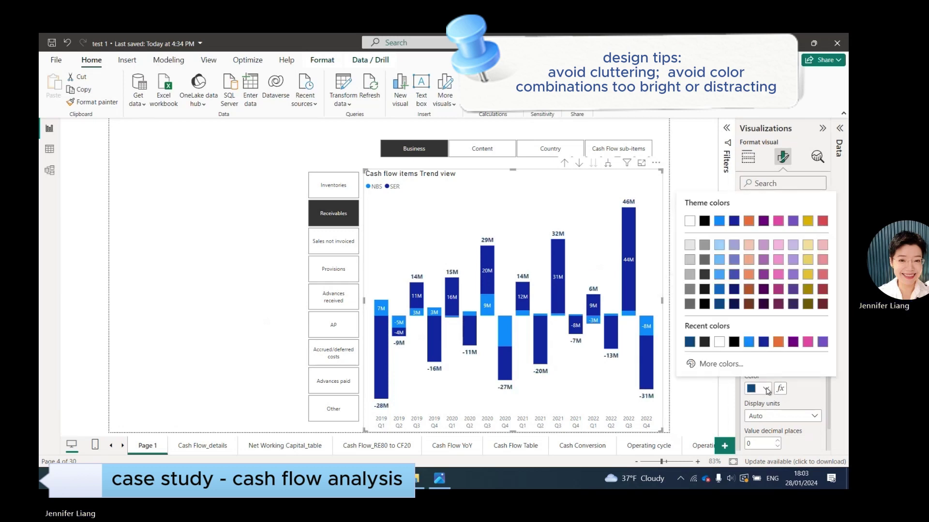
left_click(766, 349)
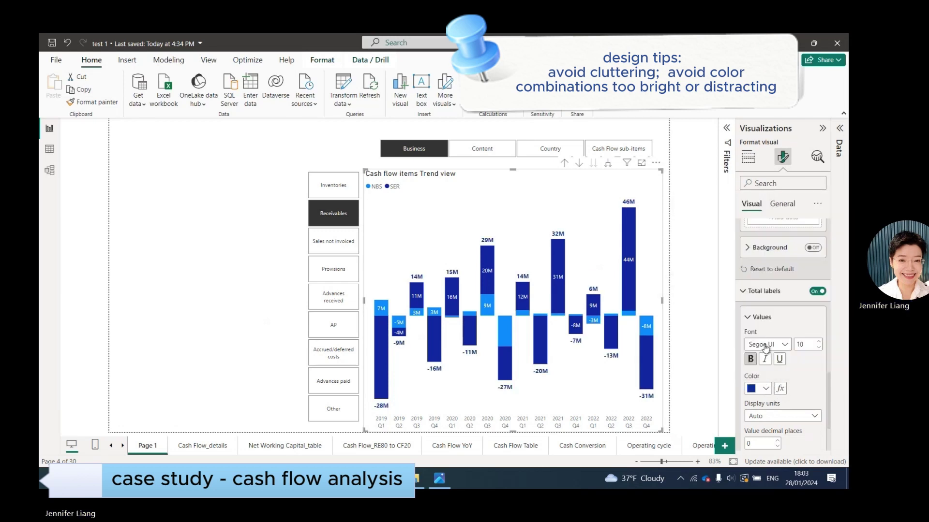
left_click(762, 390)
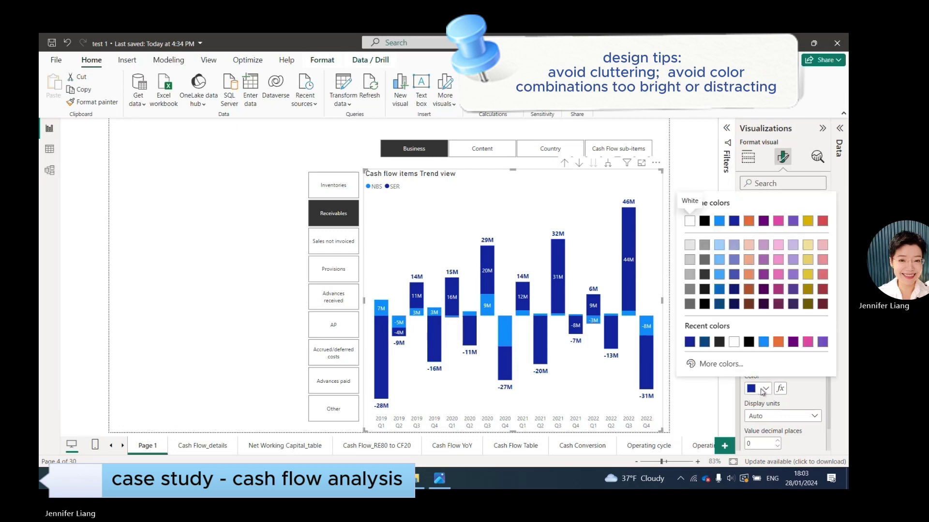
left_click(718, 345)
- Set the NBS column color to the dark blue that is 50% darker than the first theme blue
left_click(747, 156)
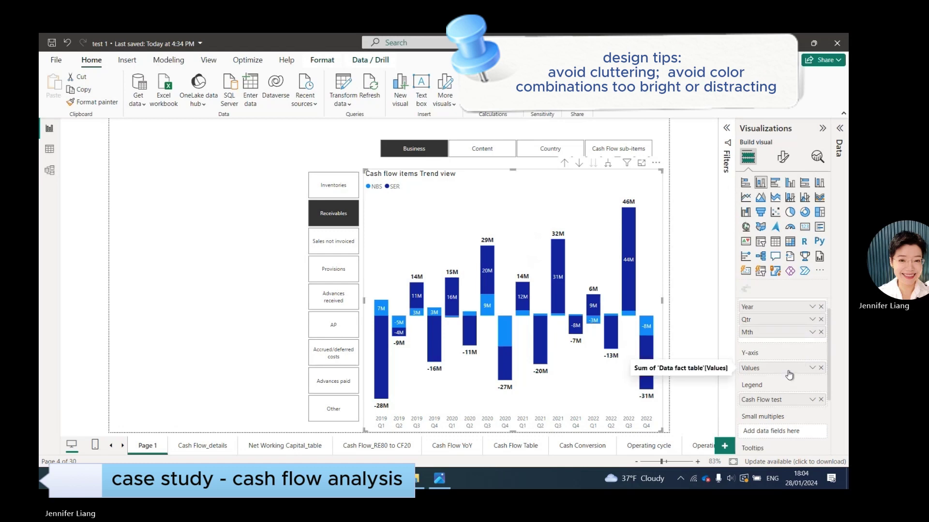
left_click(782, 156)
left_click(755, 358)
scroll(799, 375, "down", 3)
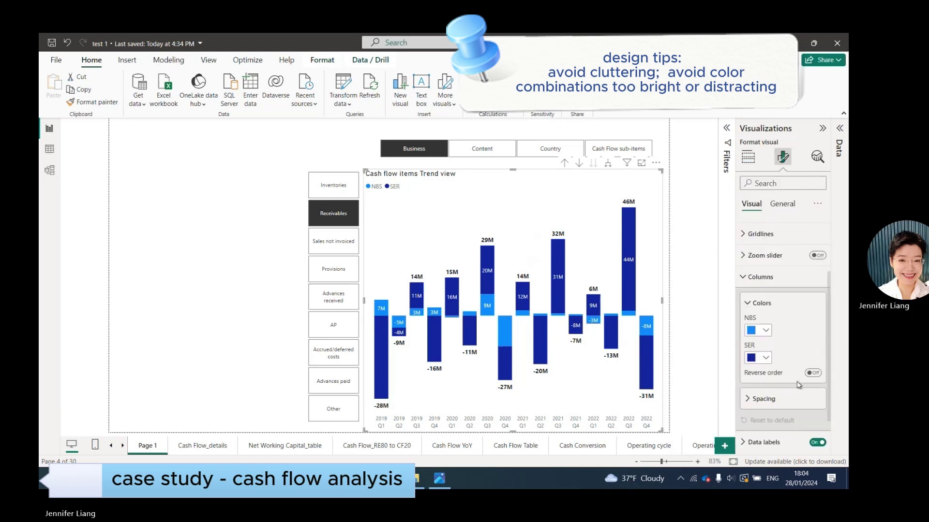
left_click(766, 332)
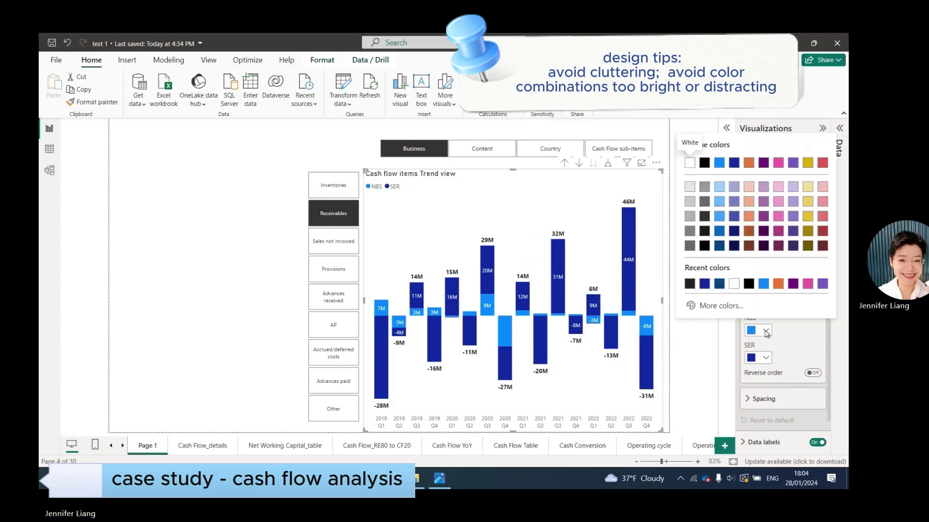
left_click(719, 246)
- Try a medium blue for the SER columns before setting them to the lightest shade of that theme blue
left_click(766, 358)
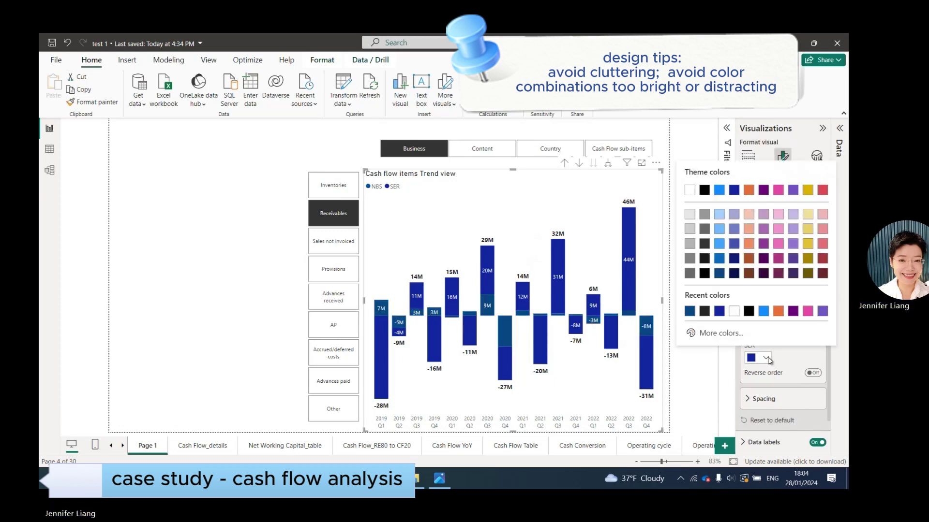
left_click(720, 250)
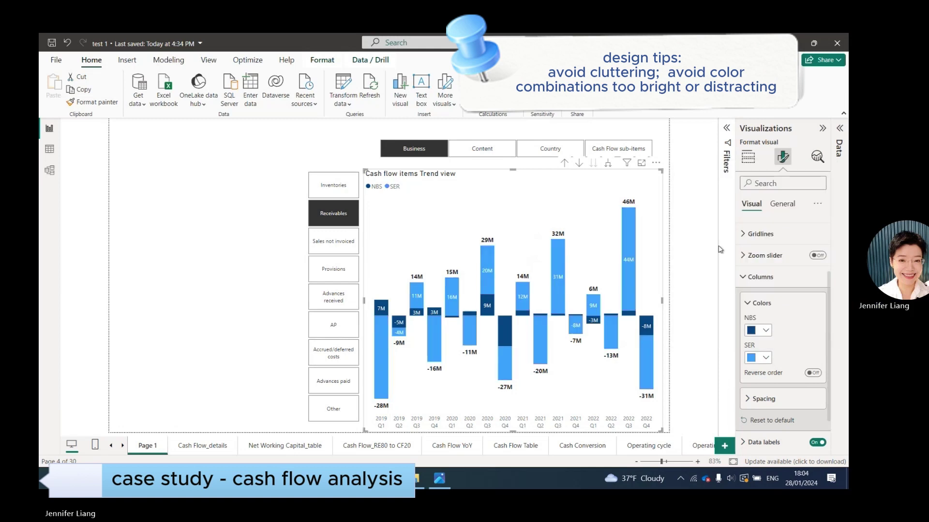
left_click(766, 358)
left_click(724, 218)
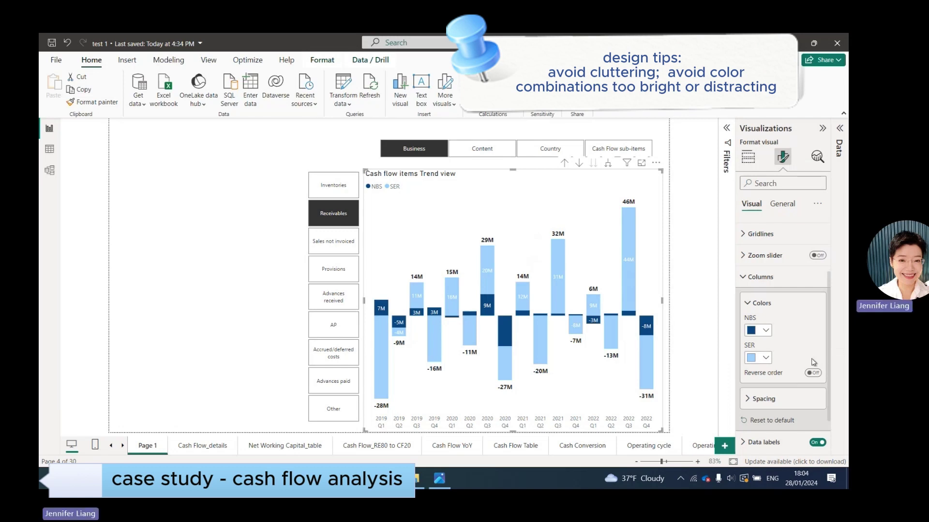
- Switch the chart to the Content split and change the AME column color to a darker blue
left_click(482, 149)
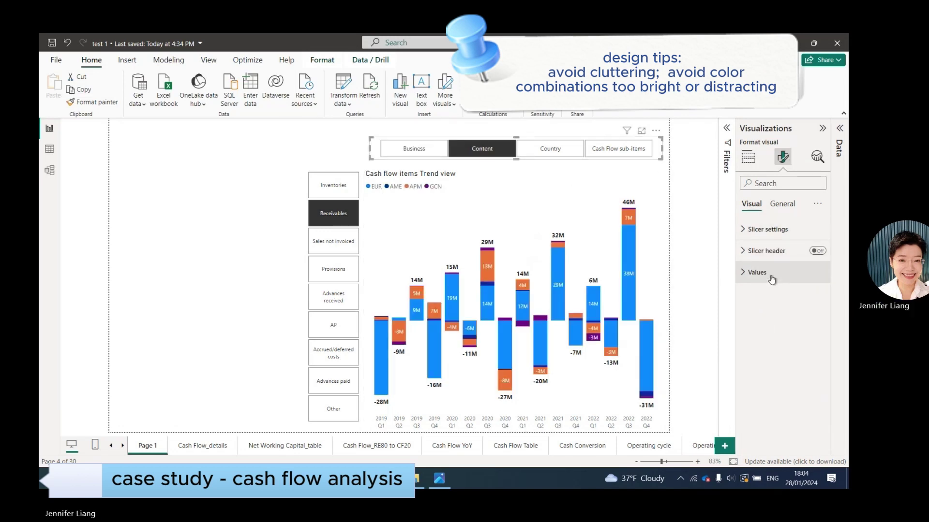
left_click(660, 243)
scroll(786, 400, "down", 3)
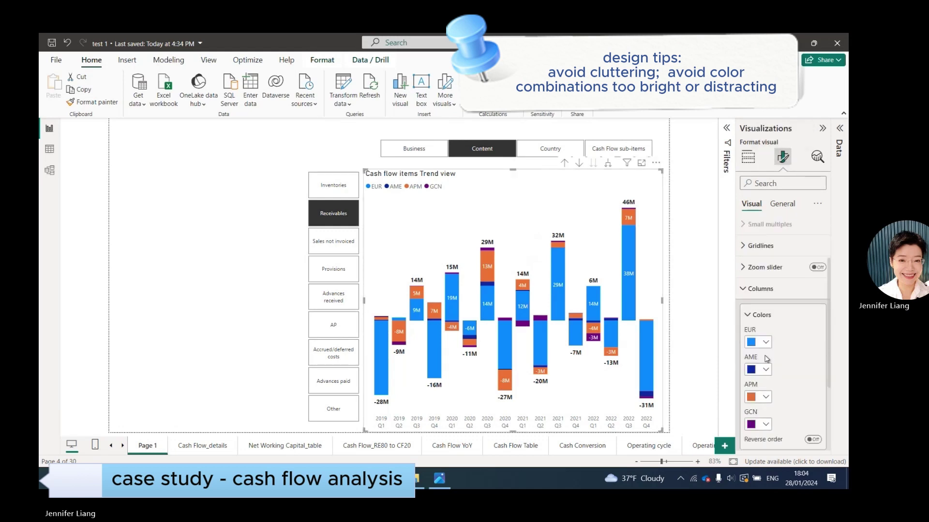
left_click(769, 370)
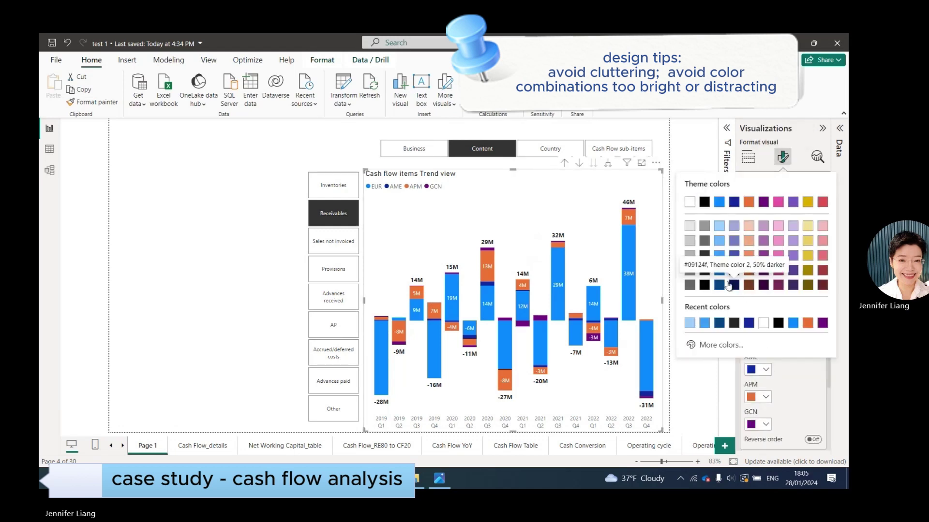
left_click(775, 270)
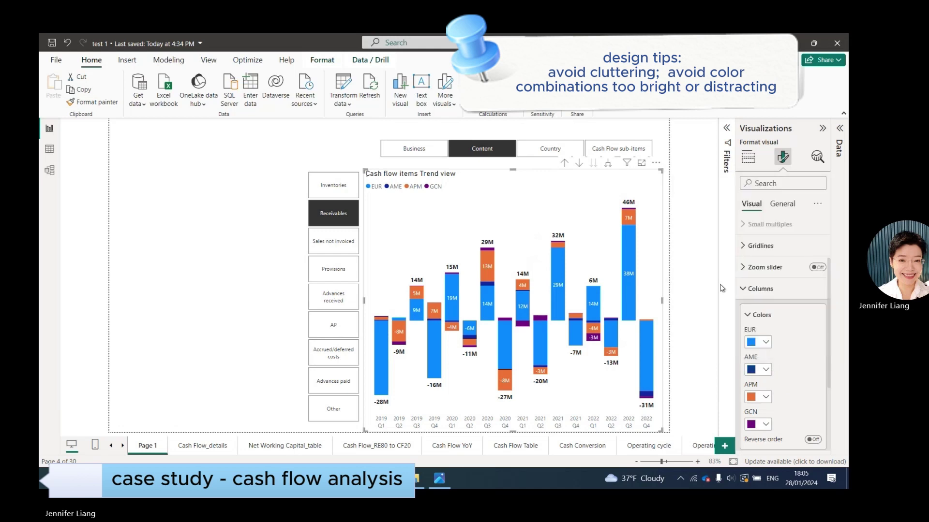
- Set the APM column color to light gold and the GCN columns to the lightest shade of the first theme blue
left_click(765, 397)
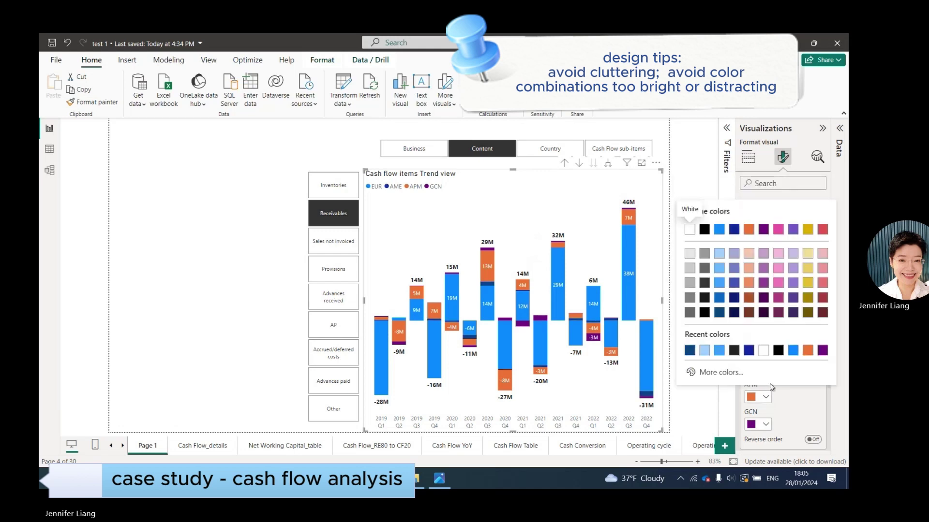
left_click(807, 282)
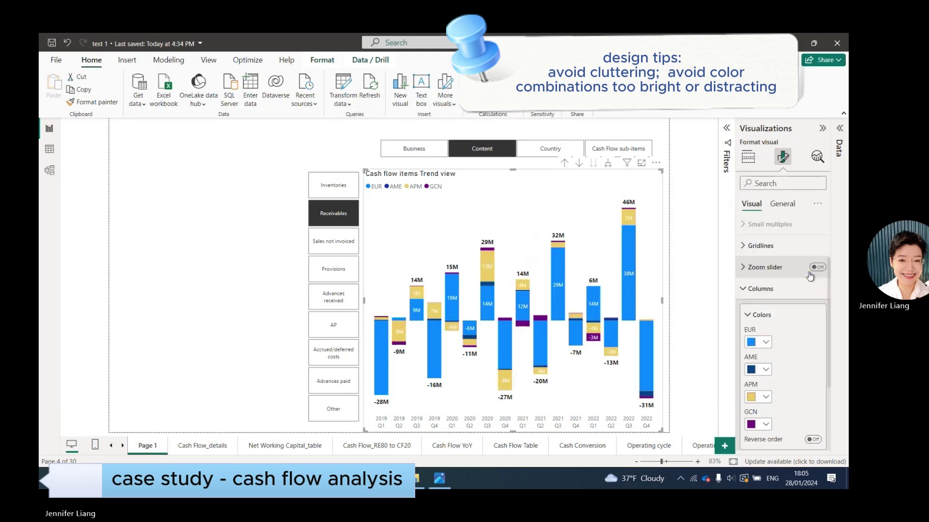
left_click(765, 425)
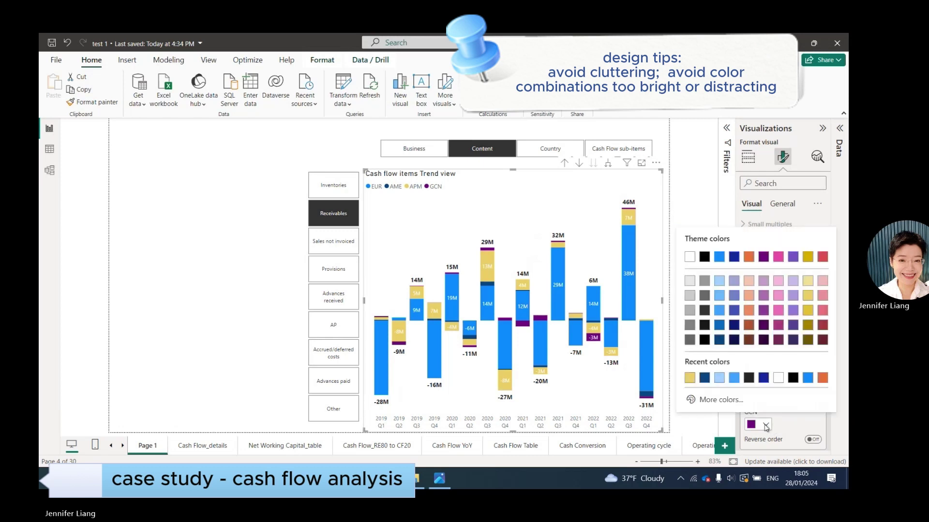
left_click(720, 282)
left_click(676, 337)
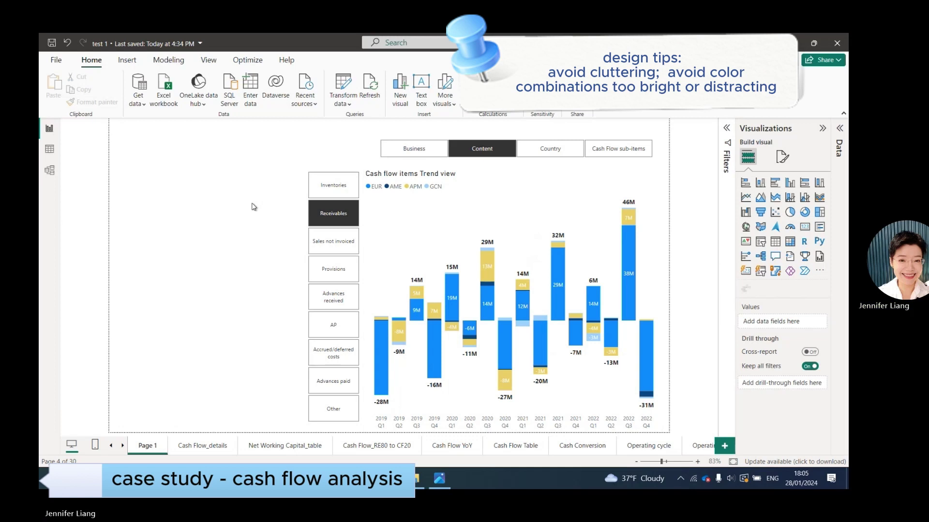
- Narrow the trend chart and the Business/Content/Country slicer above it by pulling in their left edges
left_click(371, 306)
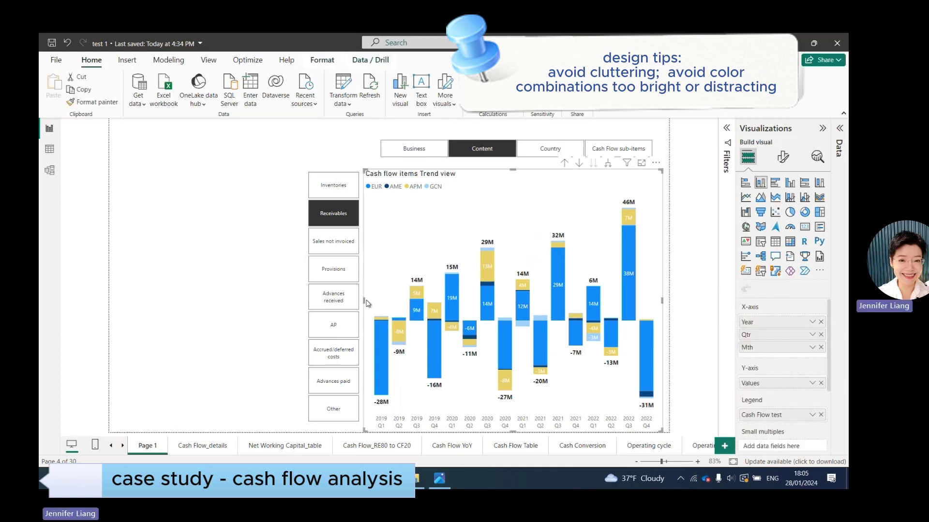
left_click_drag(363, 299, 381, 300)
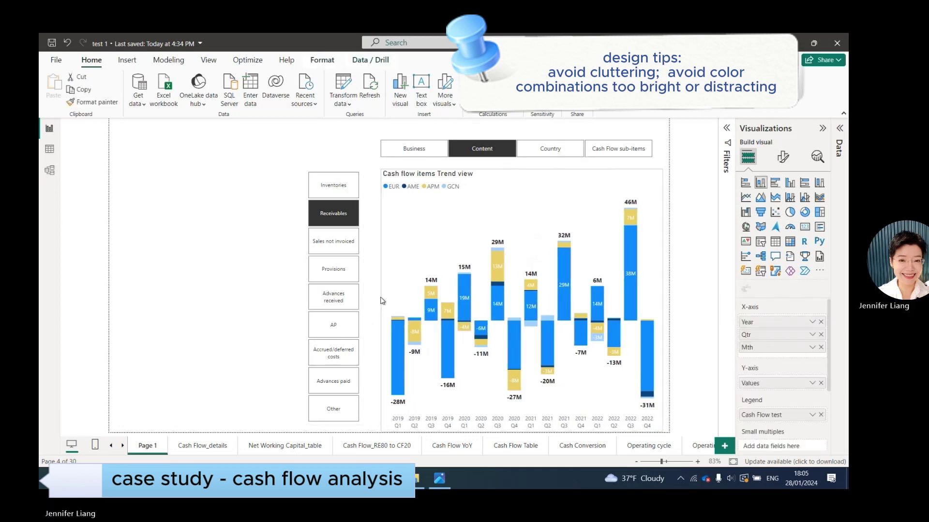
left_click(370, 155)
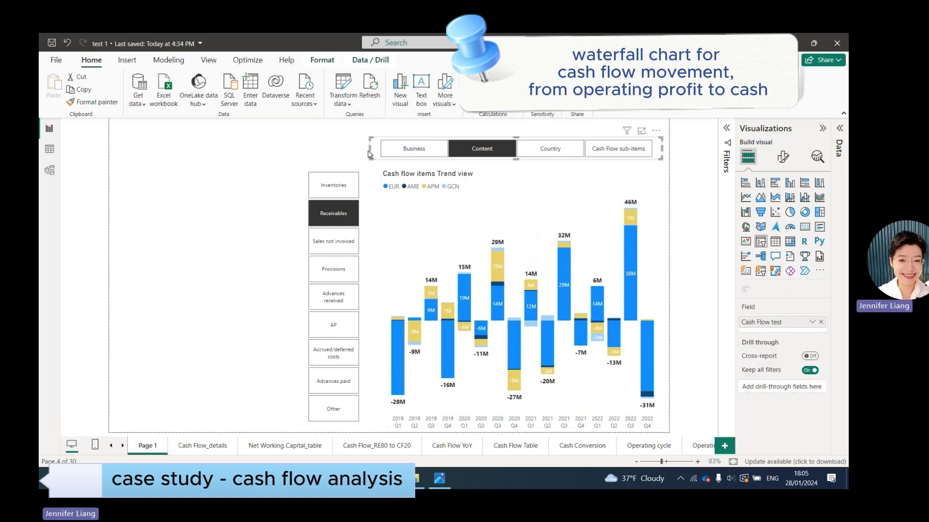
left_click_drag(367, 153, 391, 151)
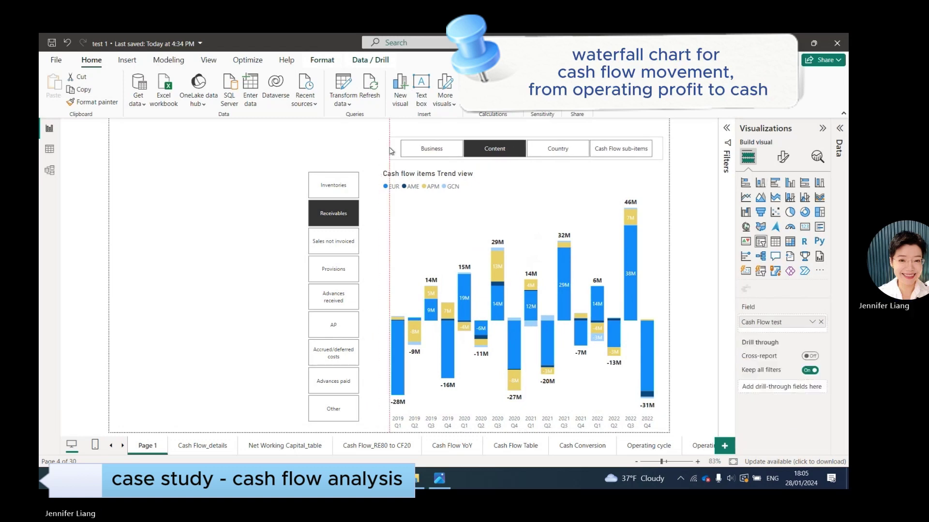
- Shift the cash flow item slicer toward the right and narrow it, shrinking the trend chart from its left edge to make room
left_click_drag(301, 198, 312, 190)
left_click(385, 280)
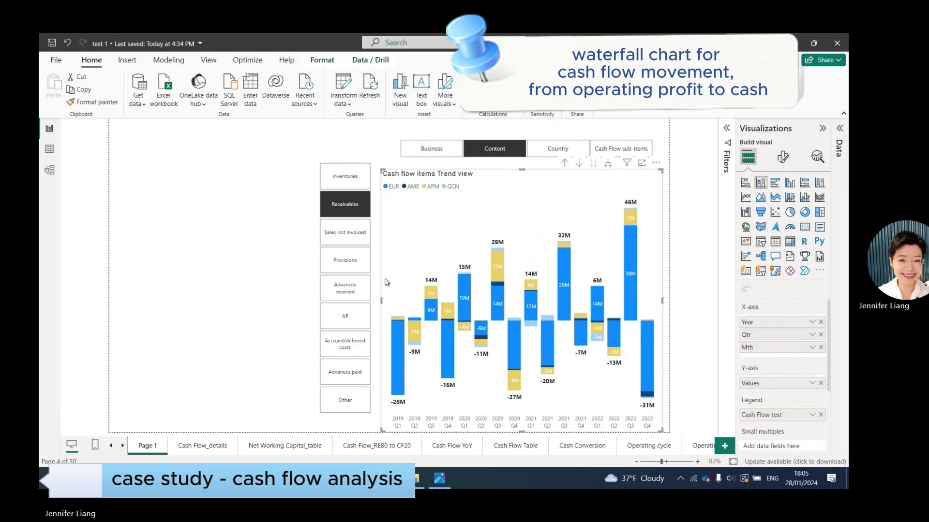
left_click_drag(381, 295, 412, 294)
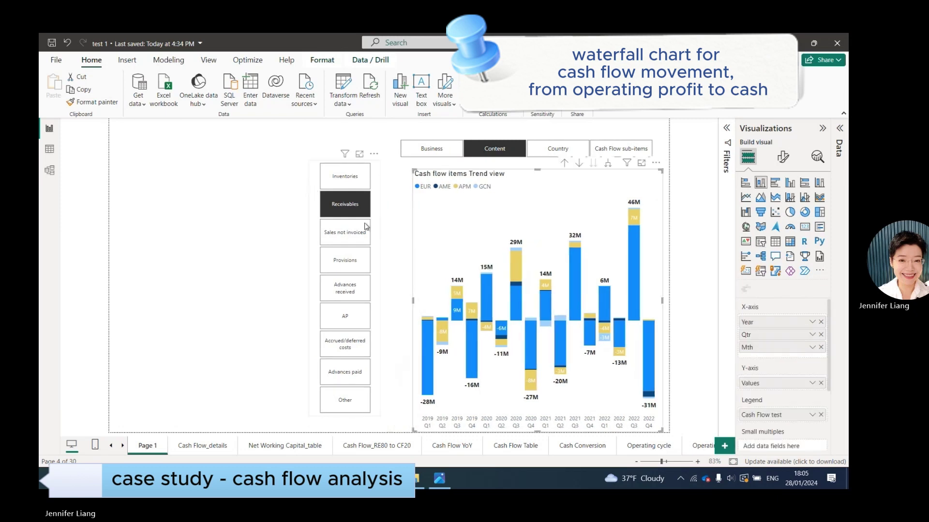
left_click_drag(317, 176, 346, 184)
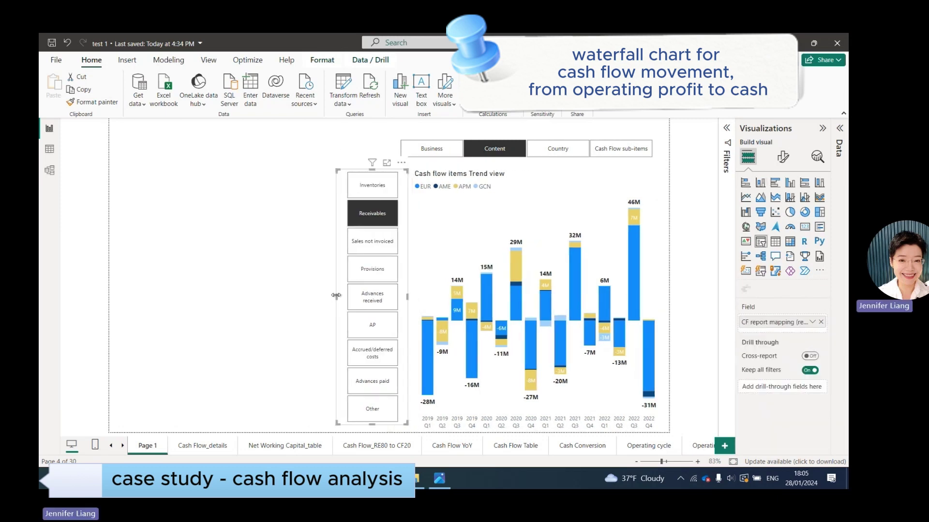
left_click_drag(338, 295, 344, 298)
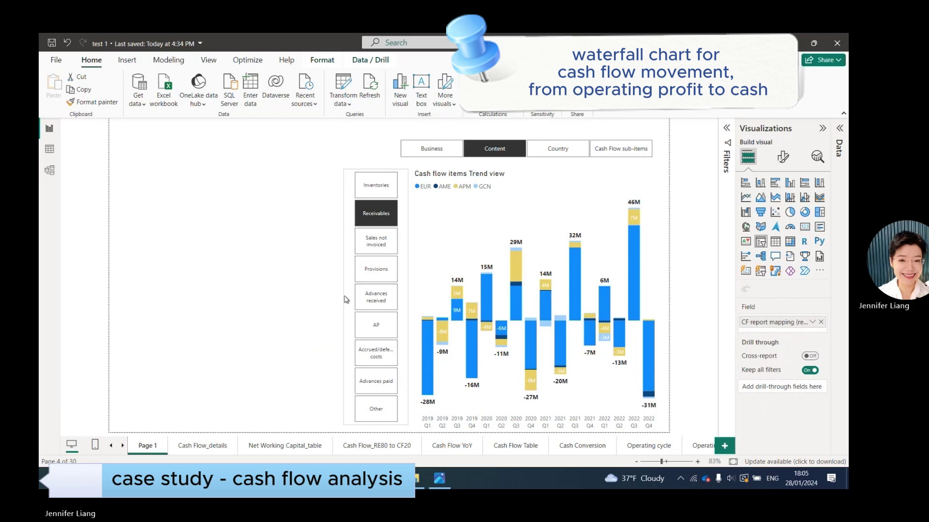
left_click(239, 290)
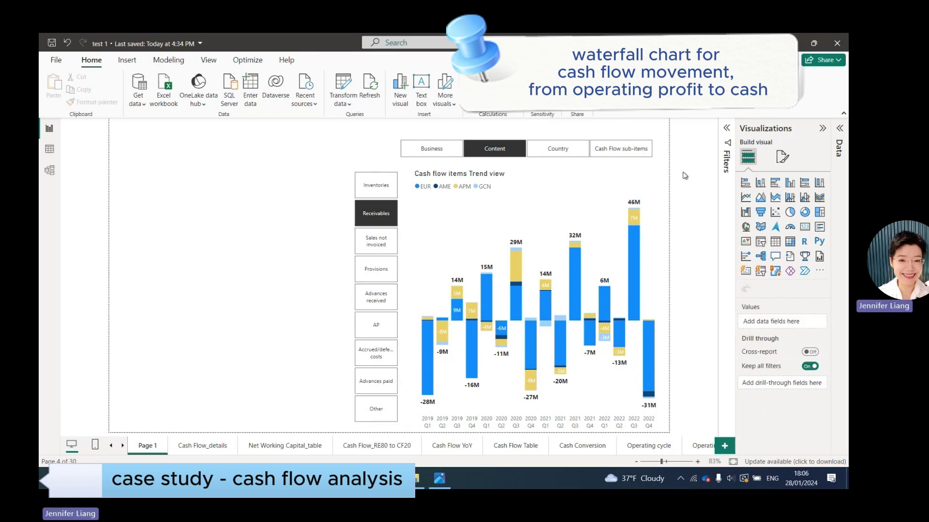
left_click(727, 129)
left_click(727, 129)
left_click(822, 129)
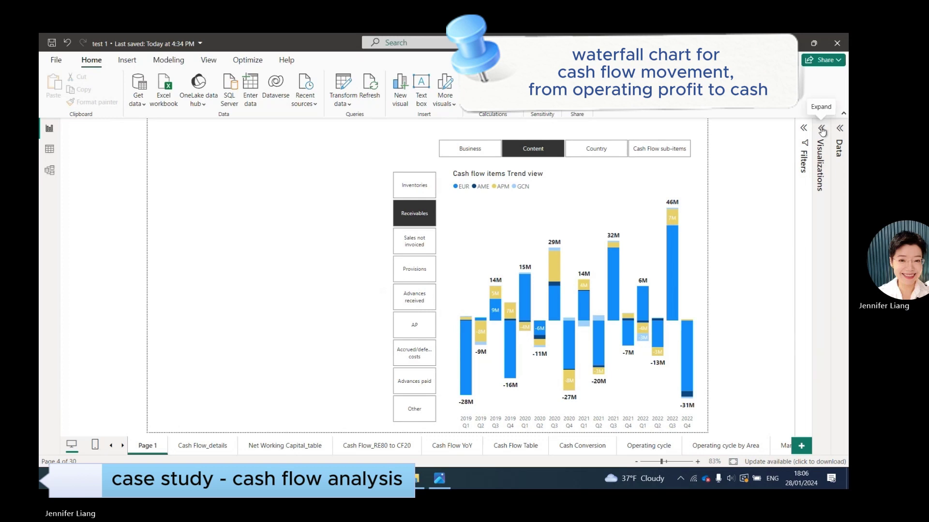
left_click(822, 130)
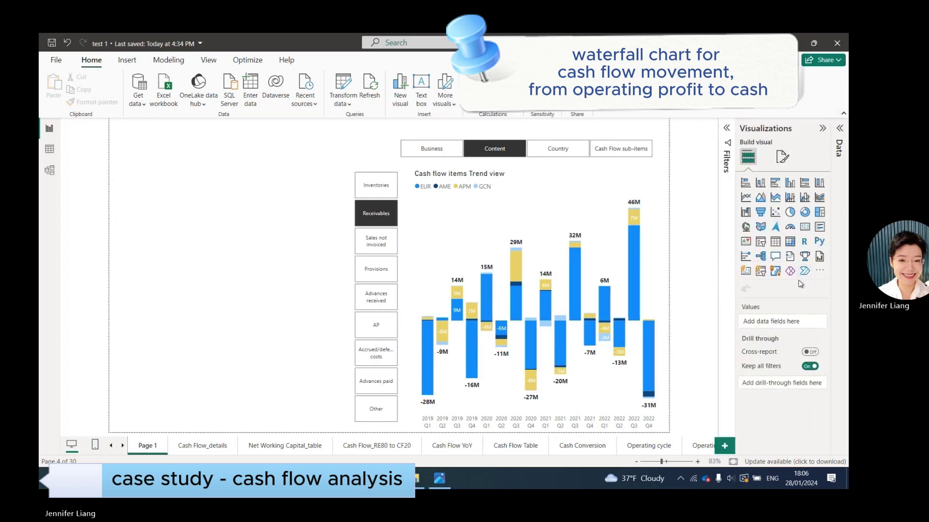
- Insert a waterfall chart in the empty area of Page 1 and widen it to fill the space beside the item slicer
left_click(746, 213)
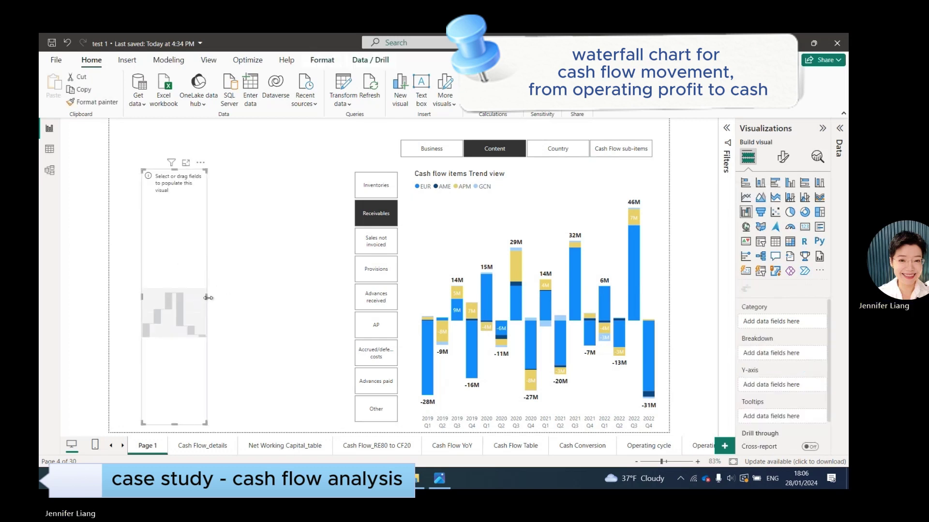
left_click_drag(207, 295, 343, 296)
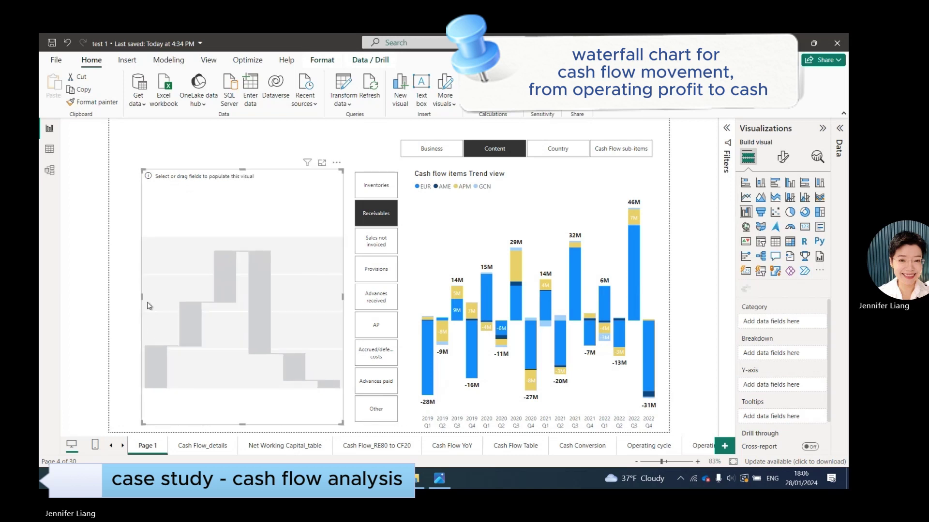
left_click_drag(144, 300, 123, 297)
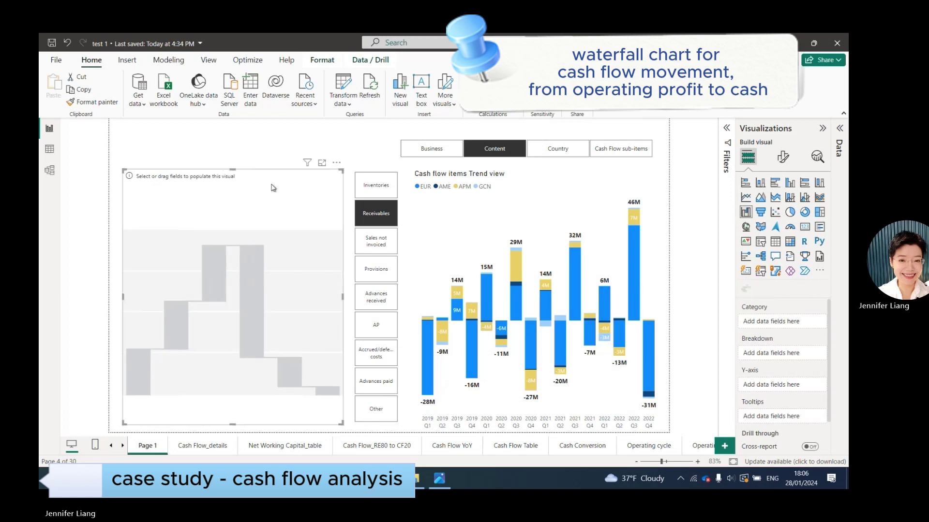
- Add Cash flow (flag) from the Account mapping table as a filter on this page
left_click(727, 130)
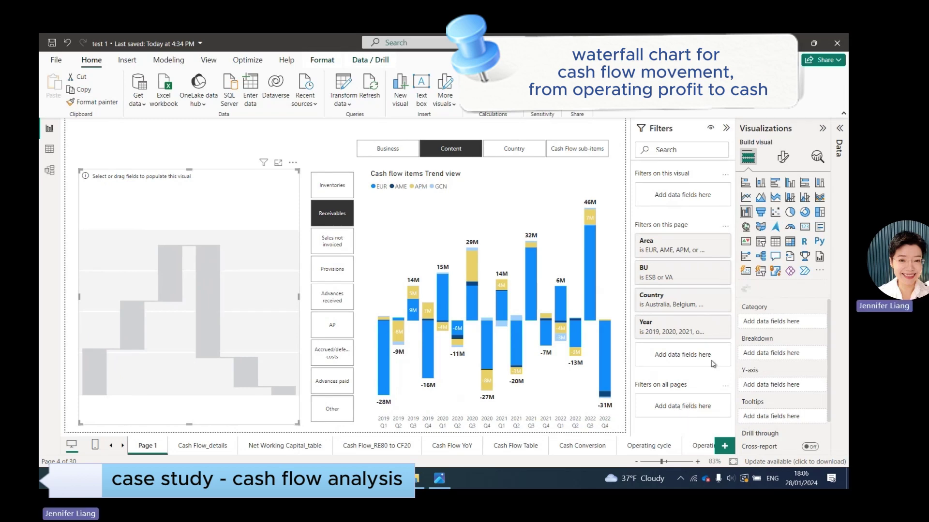
left_click(838, 132)
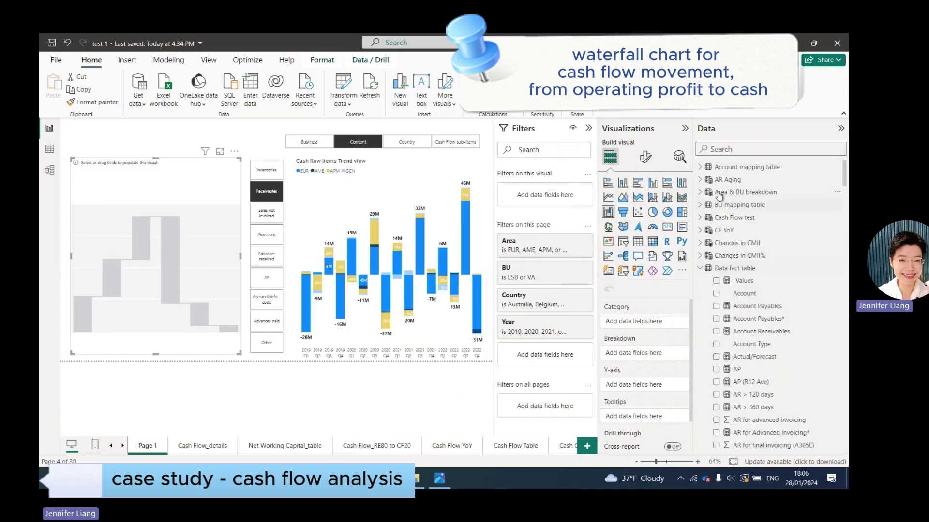
left_click(745, 171)
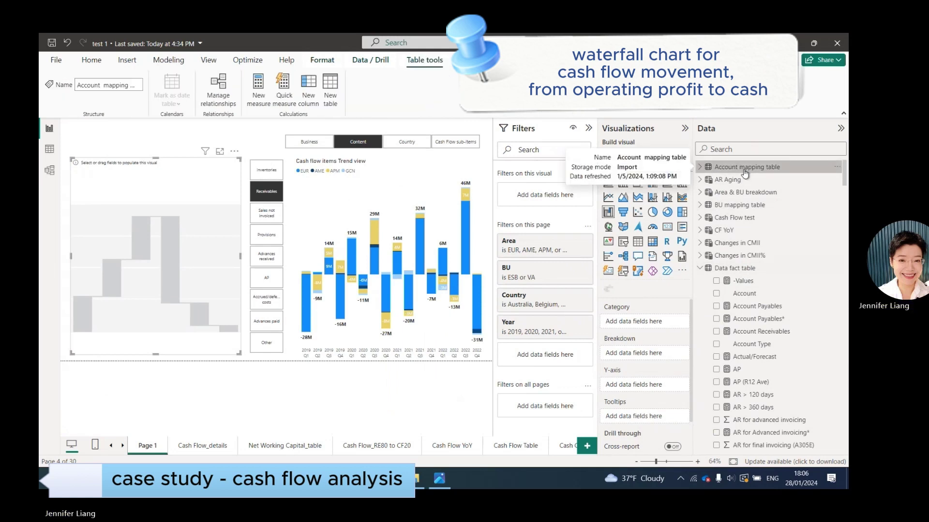
scroll(774, 300, "down", 10)
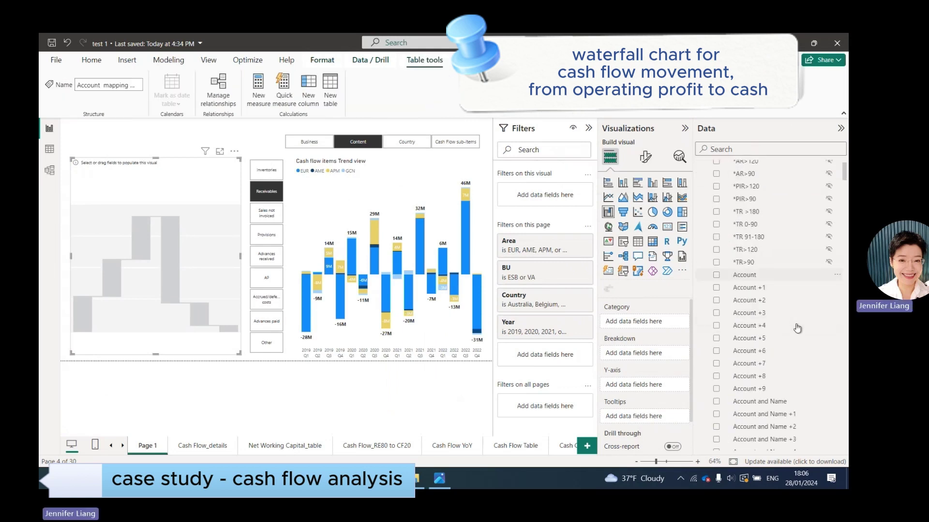
scroll(793, 321, "down", 8)
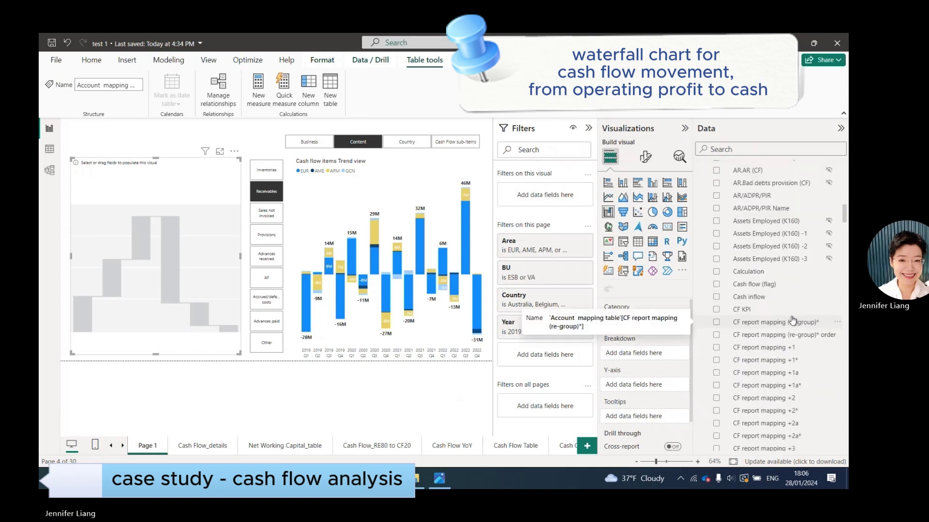
left_click_drag(754, 284, 535, 291)
- Restrict the Cash flow (flag) page filter to yes and collapse its filter card
scroll(522, 357, "down", 2)
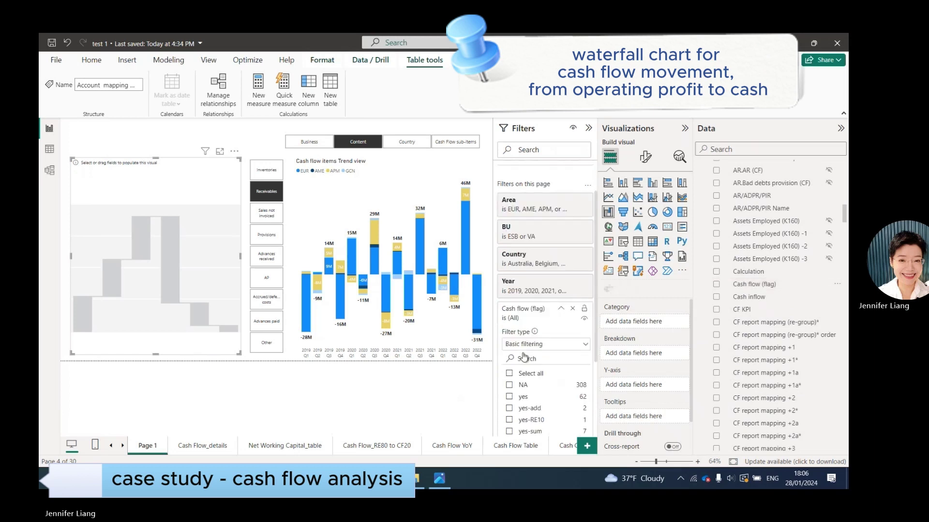
scroll(524, 357, "down", 1)
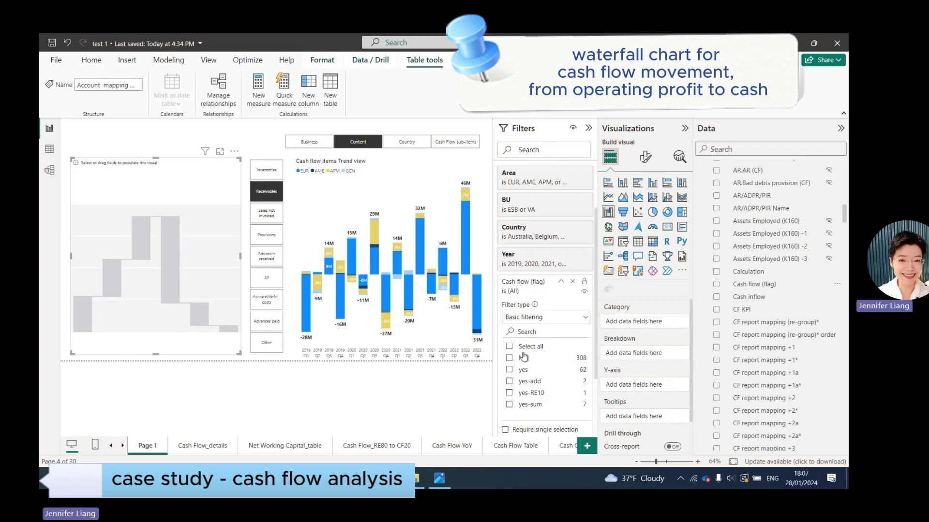
scroll(771, 291, "up", 1)
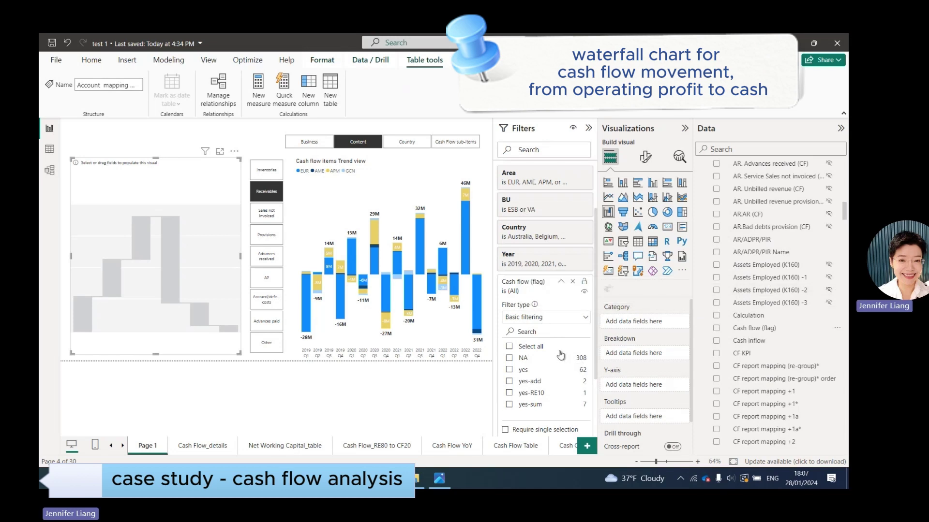
scroll(560, 355, "down", 1)
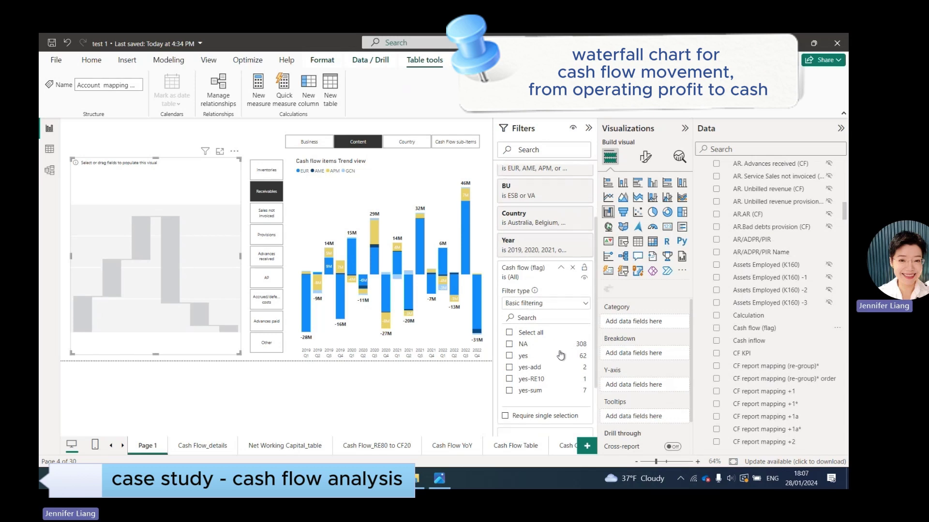
left_click(510, 357)
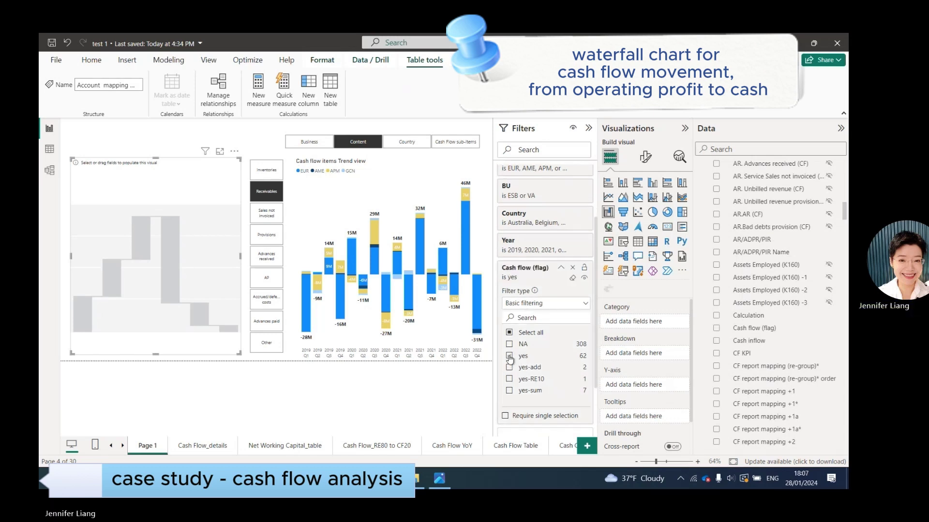
left_click(562, 269)
left_click(428, 398)
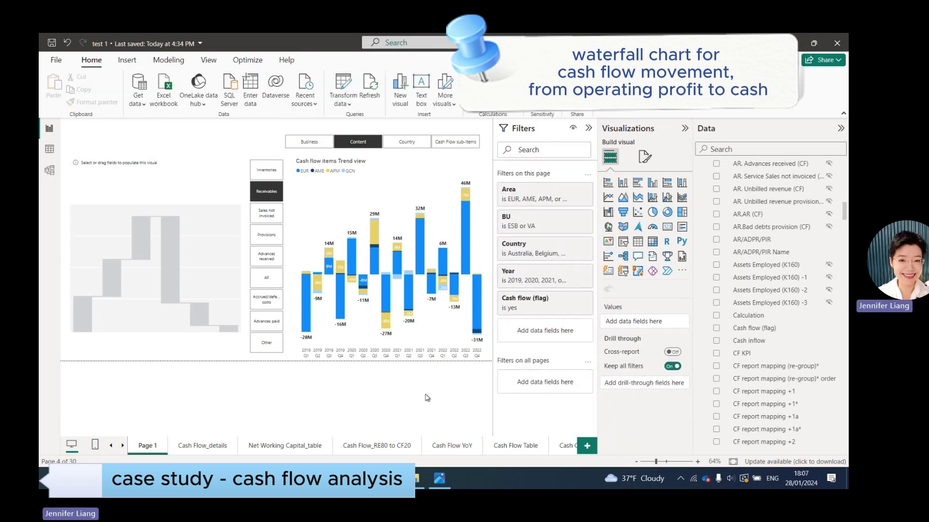
- Assign the Values field from the Data fact table to the waterfall chart's Y-axis
left_click(213, 222)
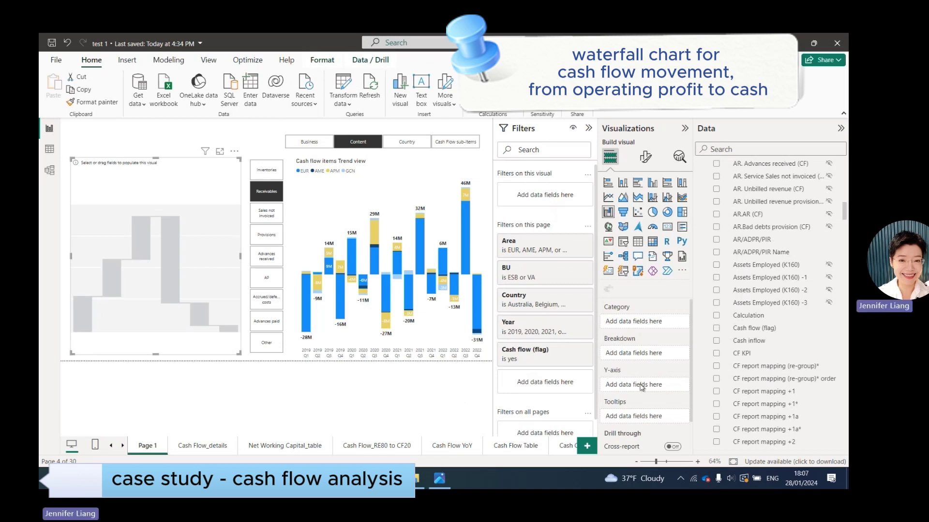
scroll(749, 223, "up", 15)
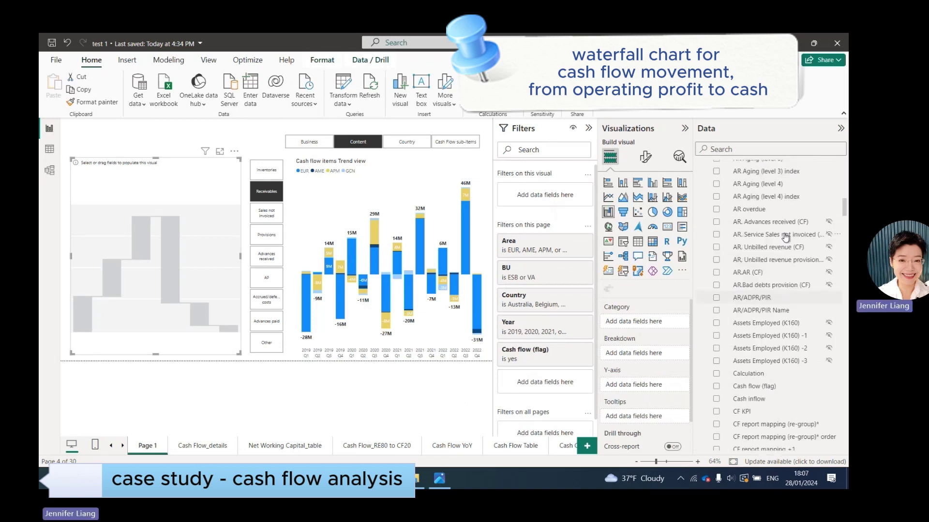
scroll(753, 211, "up", 3)
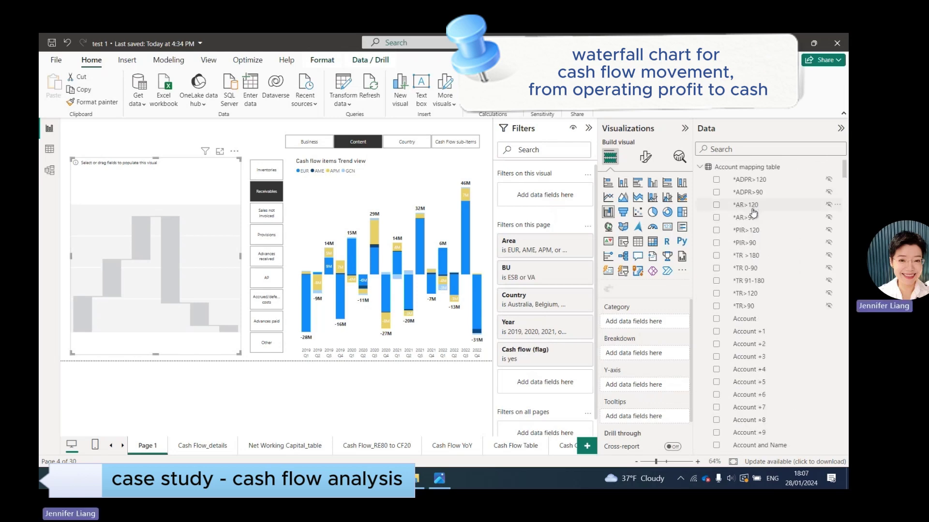
left_click(700, 168)
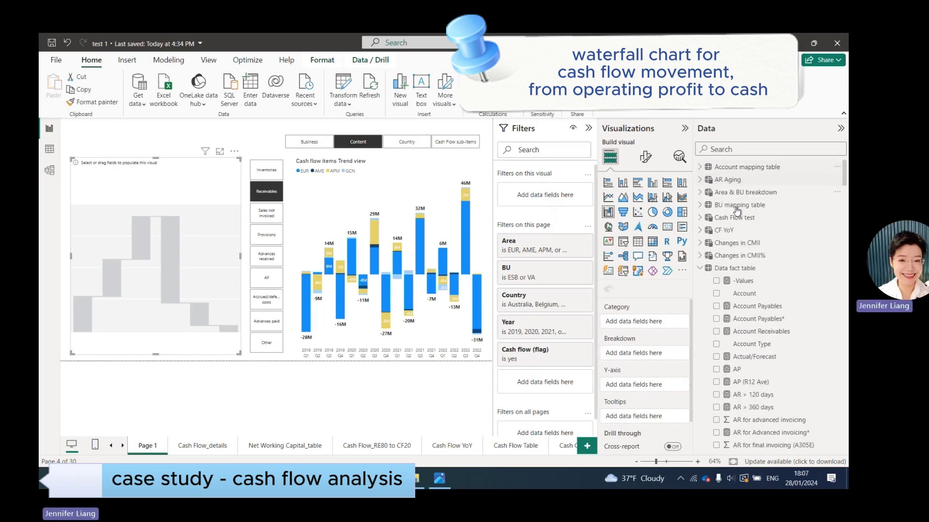
scroll(736, 211, "down", 20)
left_click_drag(741, 306, 649, 385)
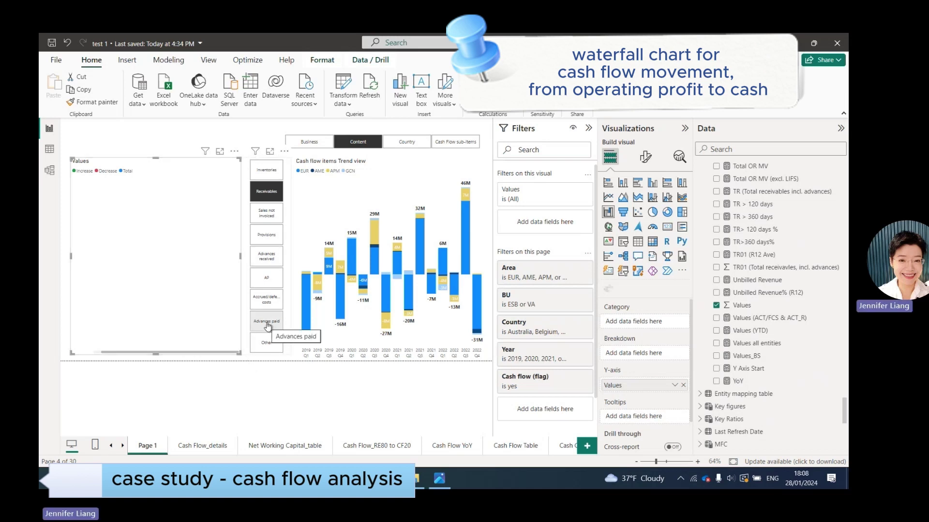
- Assign CF report mapping (re-group)* from the Account mapping table to the waterfall chart's Category
scroll(773, 257, "up", 1)
scroll(774, 249, "up", 12)
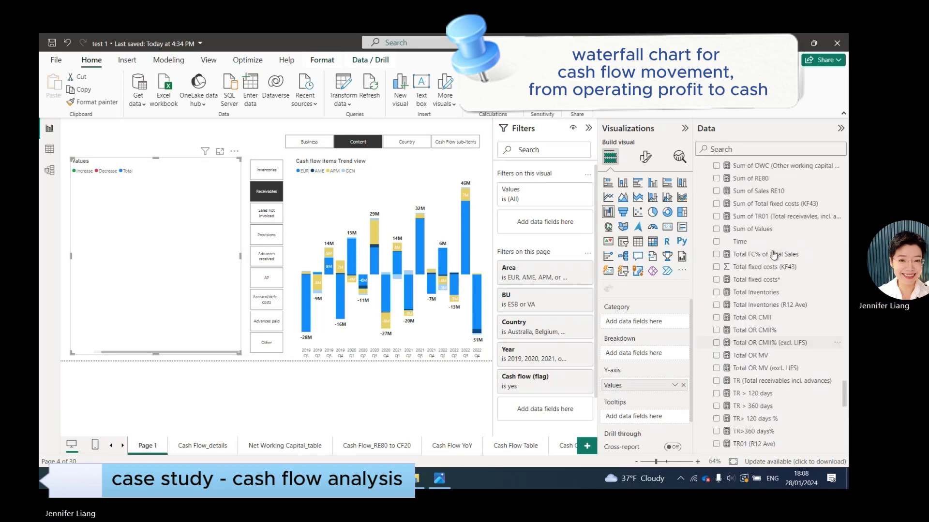
scroll(774, 291, "up", 10)
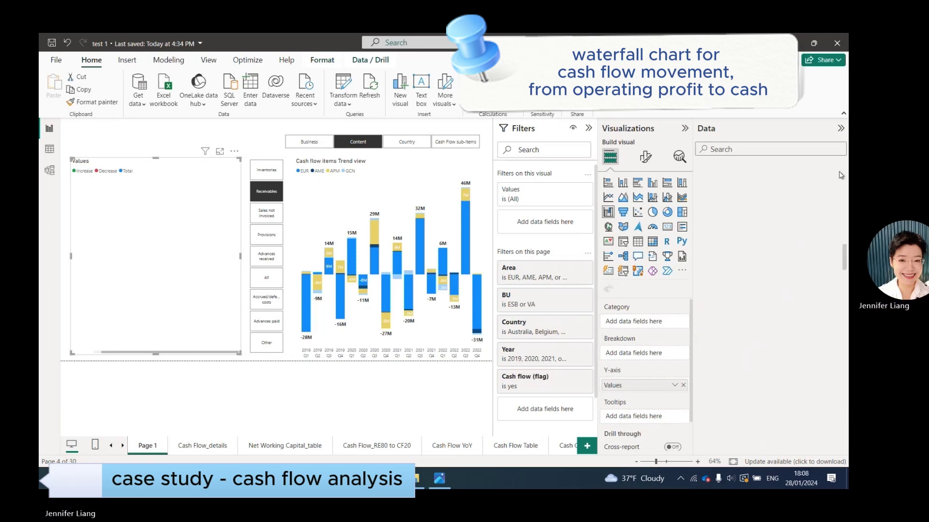
left_click(700, 268)
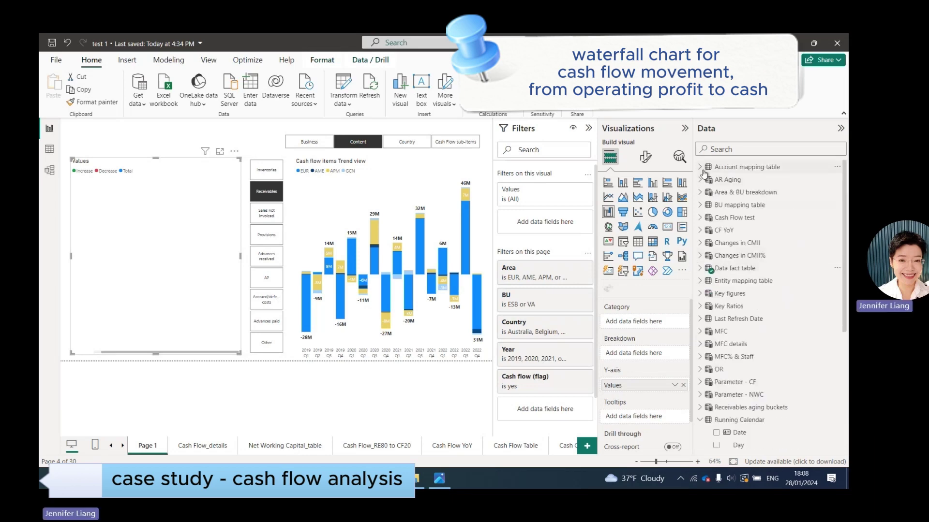
left_click(700, 167)
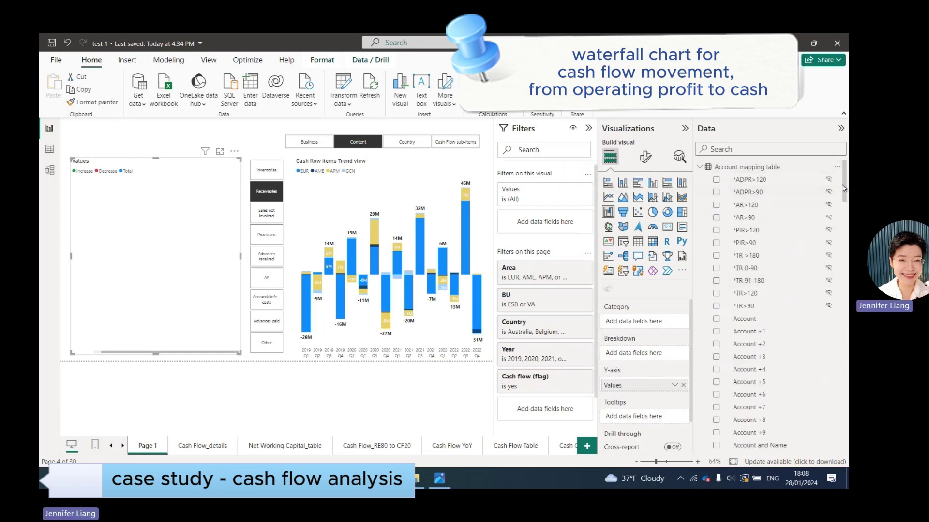
scroll(843, 210, "down", 1)
left_click_drag(844, 210, 840, 322)
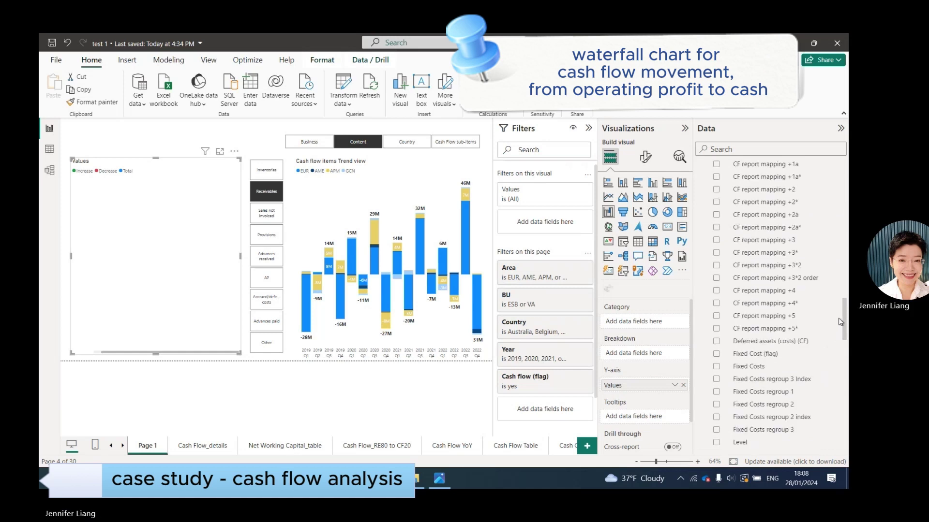
scroll(837, 318, "up", 3)
left_click_drag(802, 186, 651, 353)
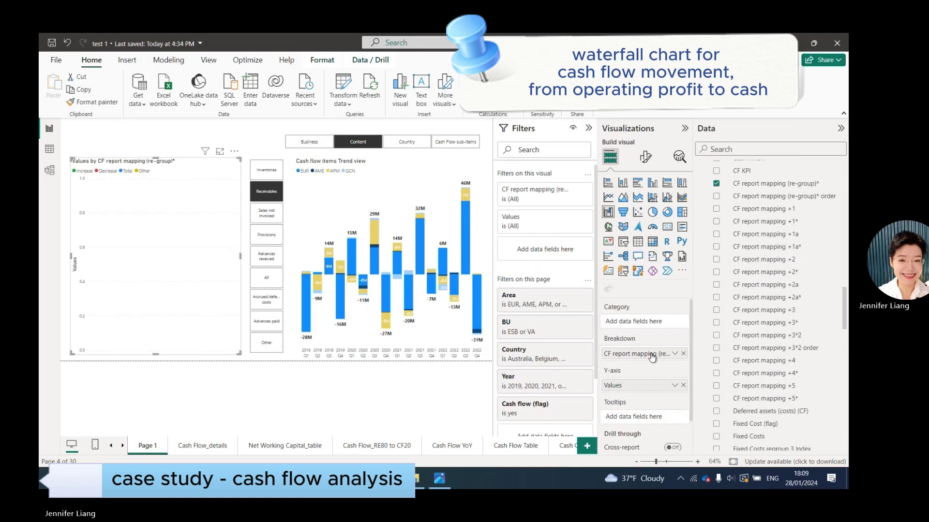
left_click_drag(652, 357, 651, 325)
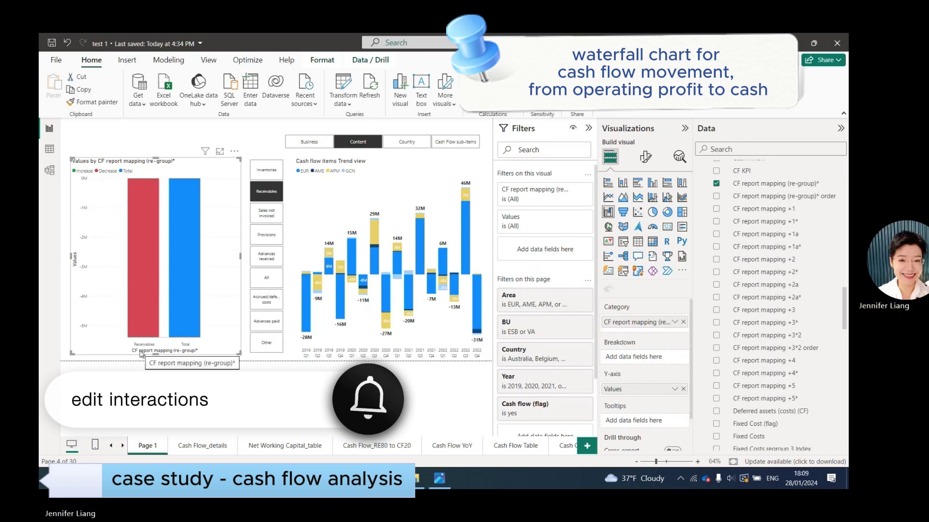
- Edit the item slicer's interactions so that it has no effect on the waterfall chart
mouse_move(147, 325)
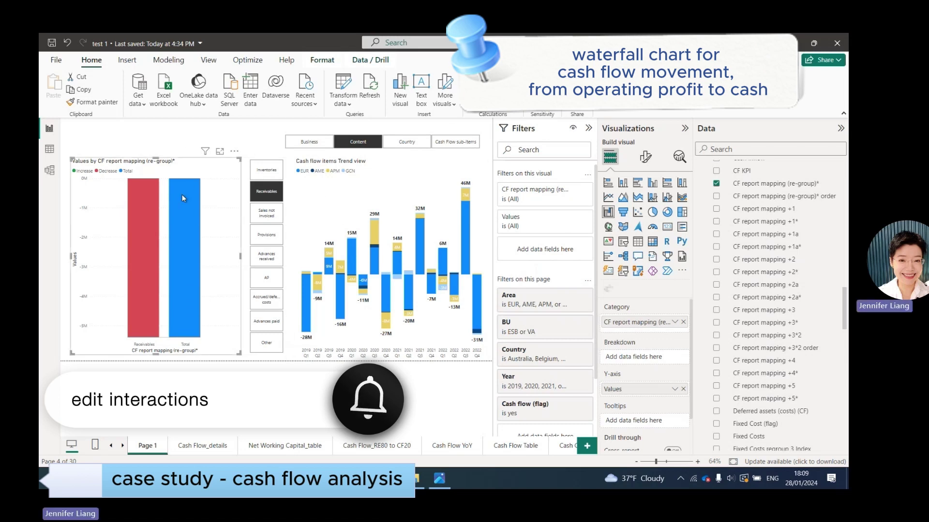
mouse_move(183, 198)
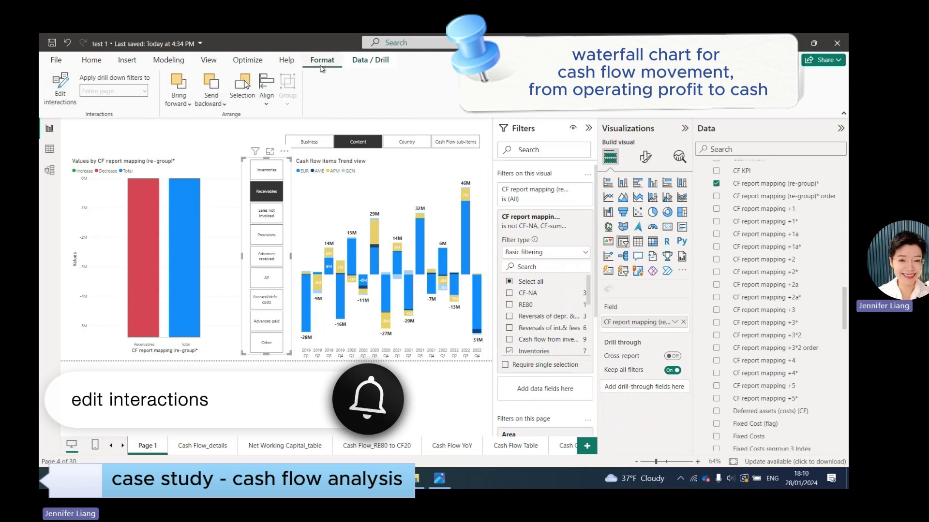
left_click(60, 91)
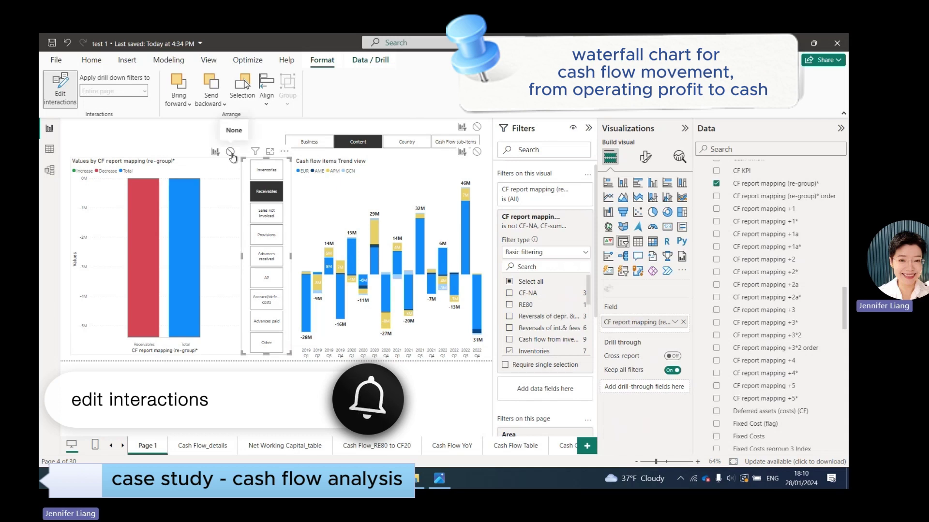
left_click(230, 152)
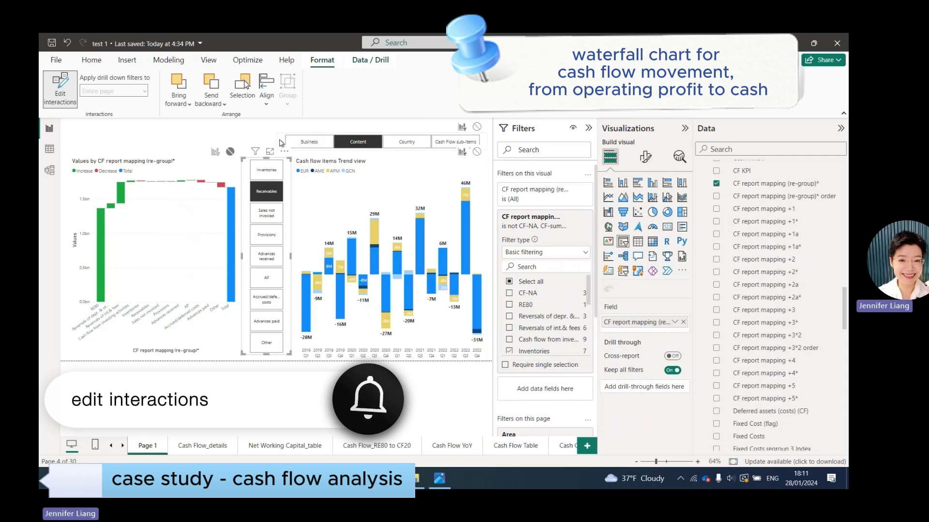
- Set the interaction of the Business/Content/Country slicer with the waterfall chart to None
left_click(281, 143)
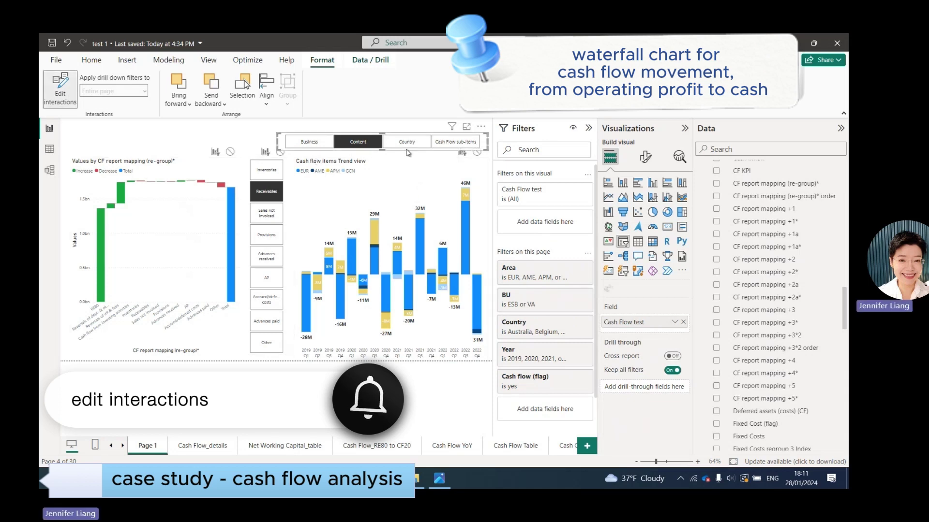
left_click(230, 151)
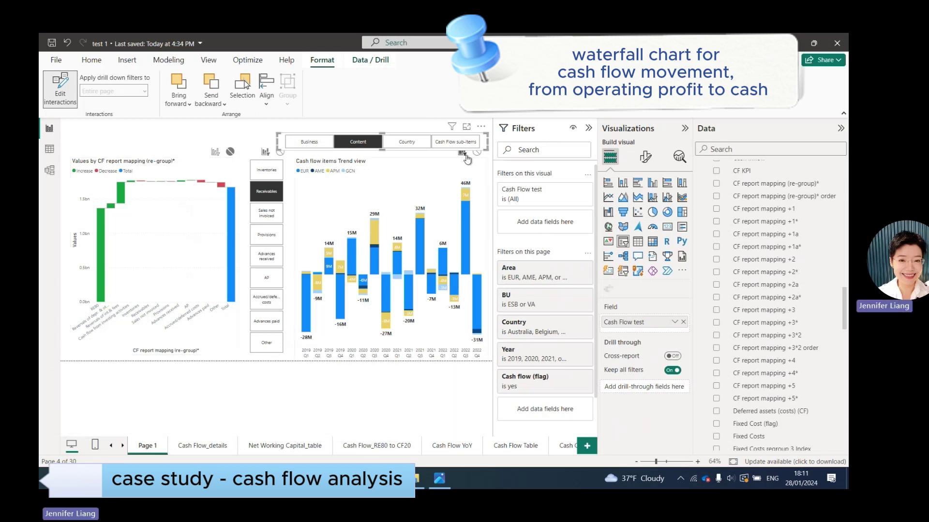
left_click(272, 390)
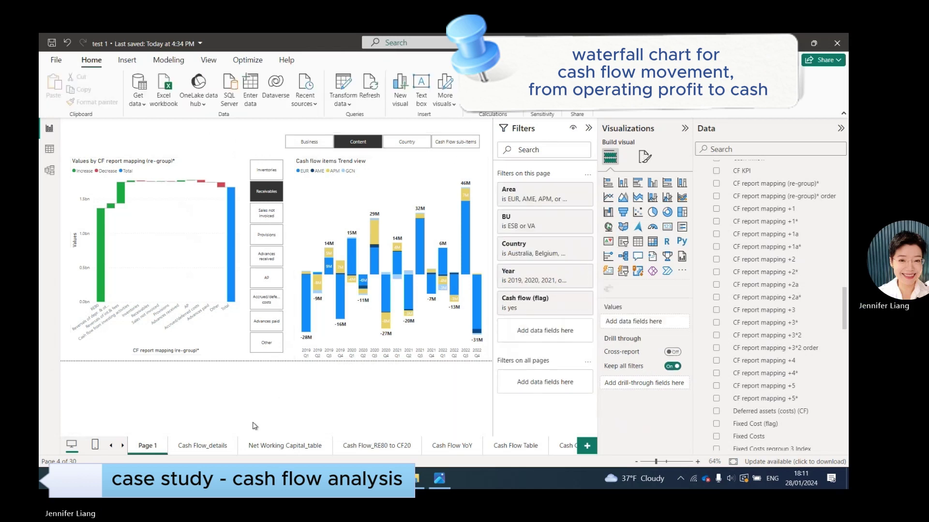
- Turn off the X-axis title of the waterfall chart
left_click(194, 167)
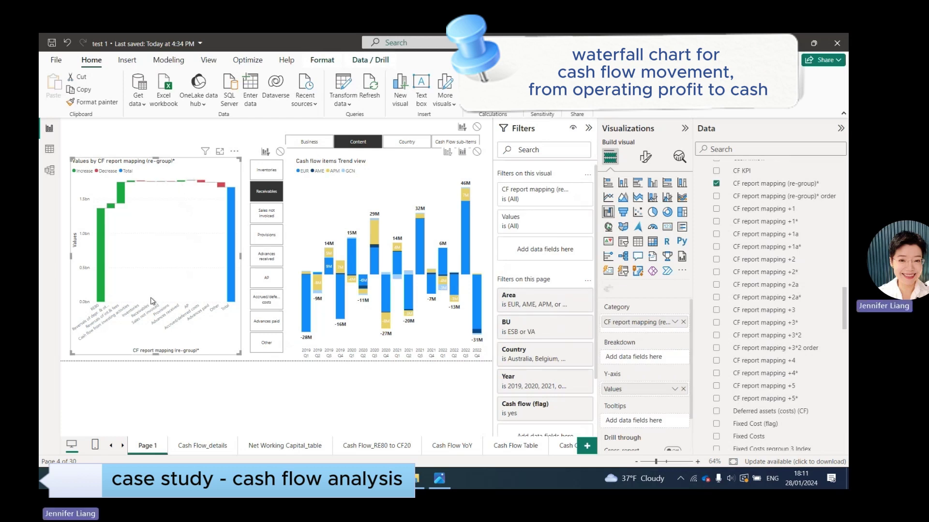
left_click(645, 156)
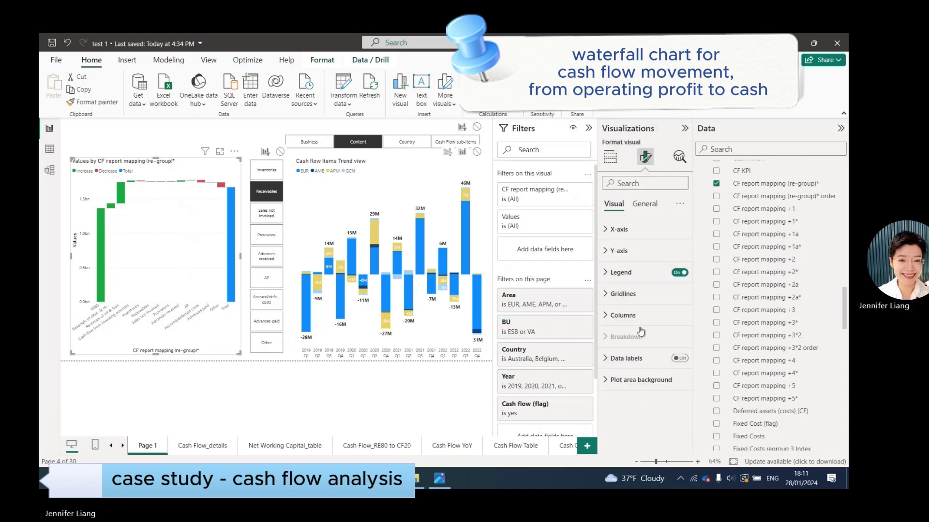
left_click(606, 230)
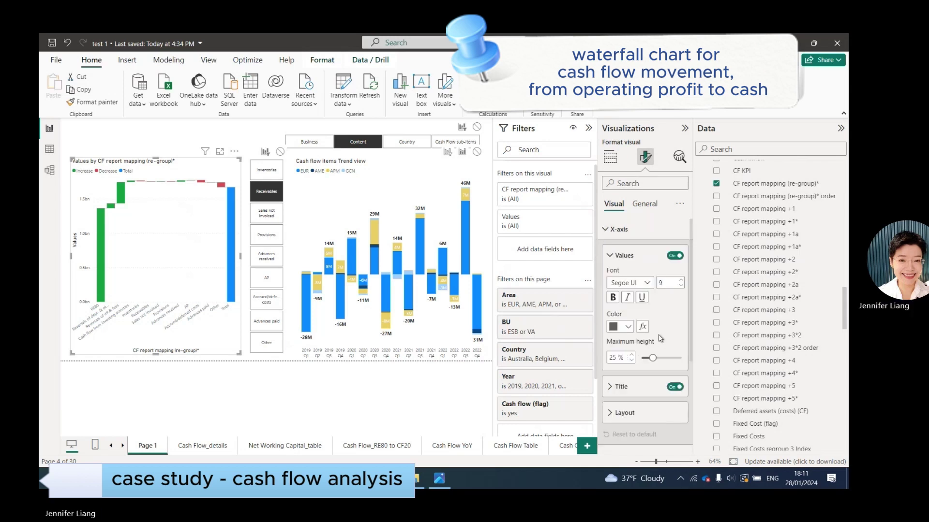
left_click(674, 389)
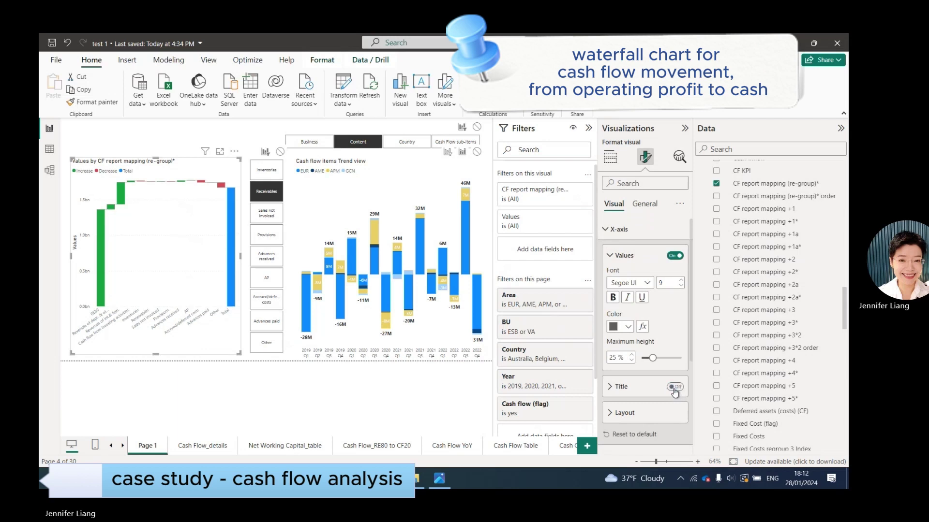
left_click(607, 230)
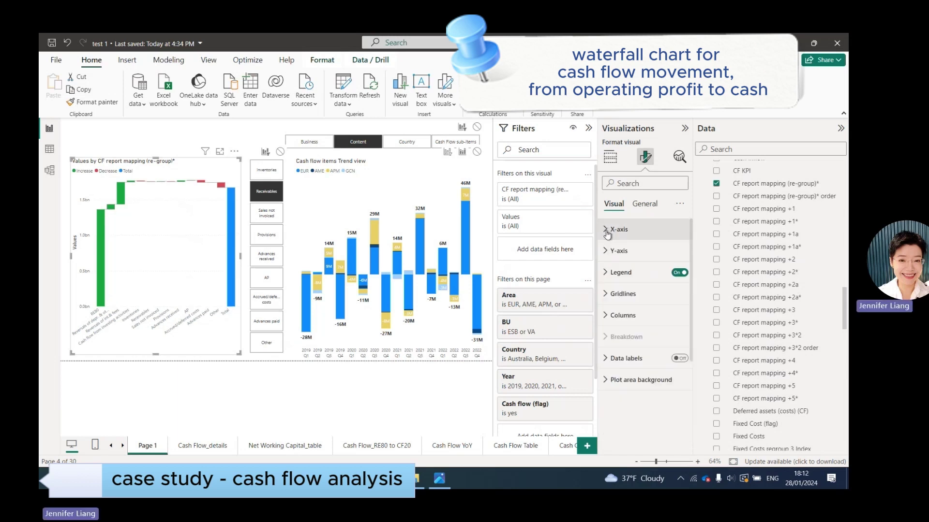
- Turn off the waterfall chart's Y-axis values and title, and widen the chart slightly toward the item slicer
left_click(608, 252)
scroll(643, 300, "down", 1)
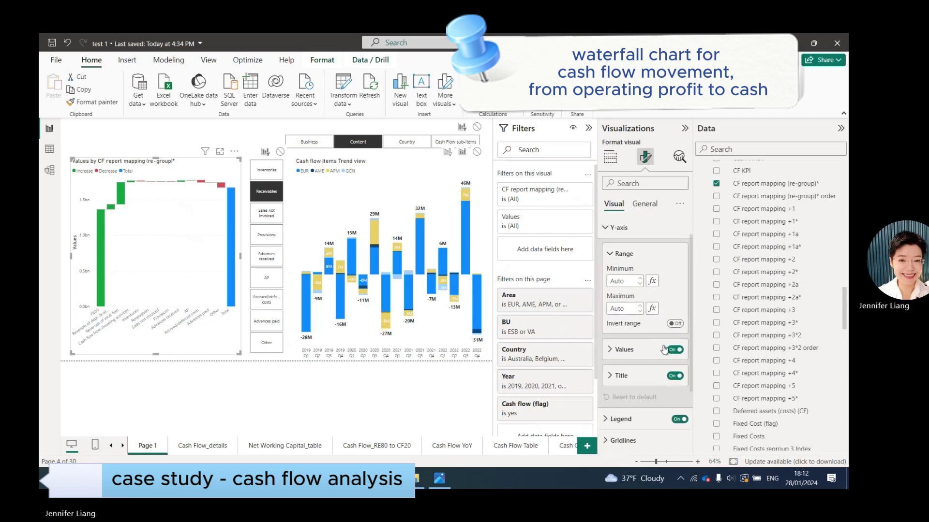
left_click(674, 350)
left_click(675, 377)
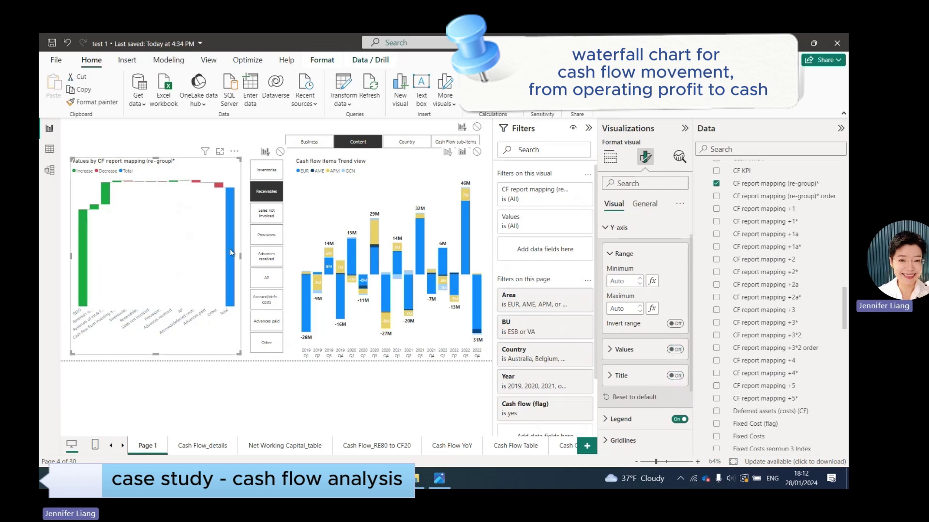
left_click_drag(240, 255, 247, 256)
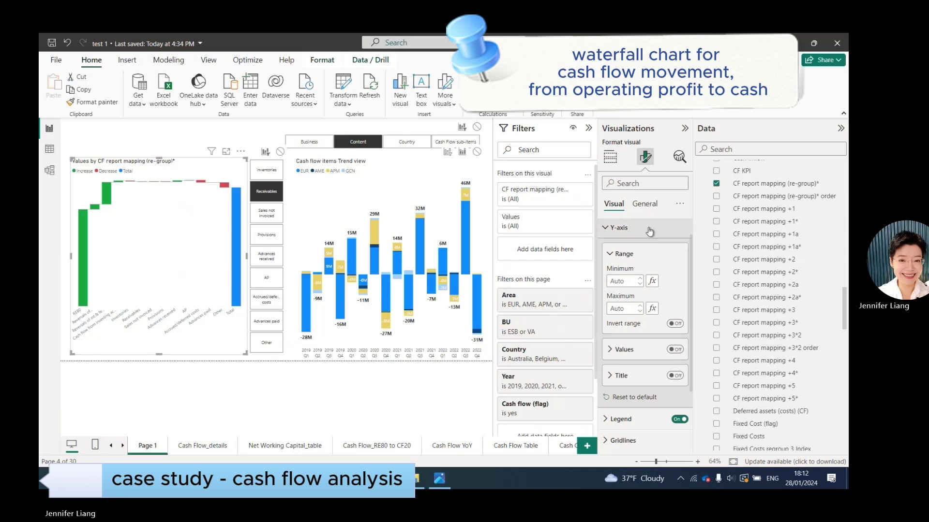
- Change the waterfall chart's title to "From operating profit to cash flow"
left_click(648, 205)
left_click(616, 251)
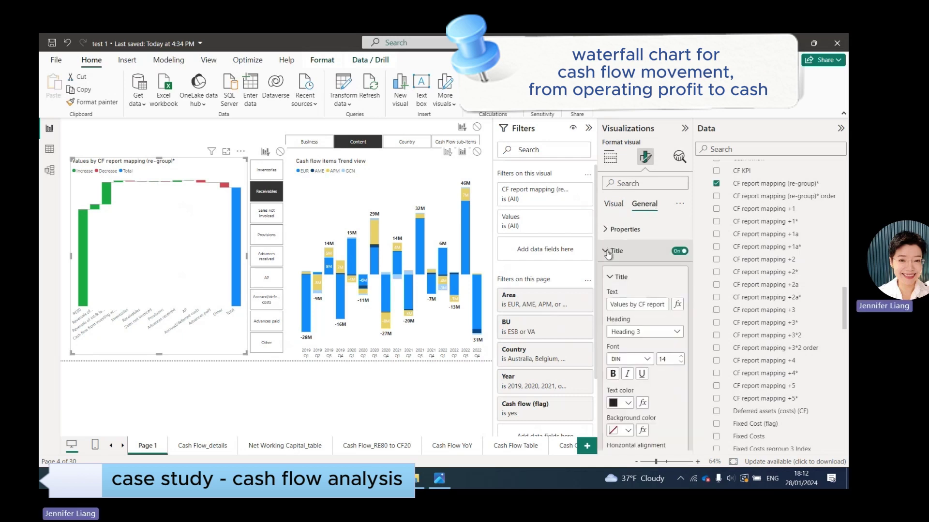
triple_click(610, 305)
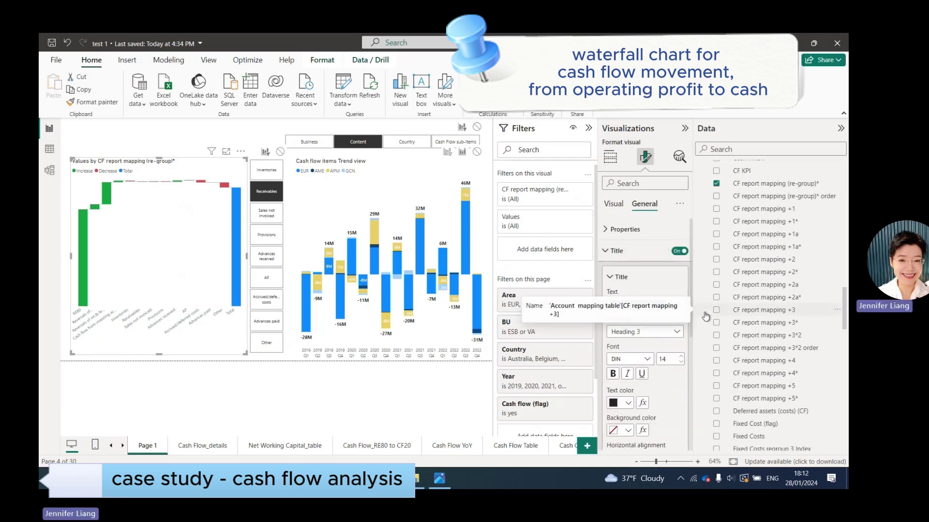
key("BackSpace")
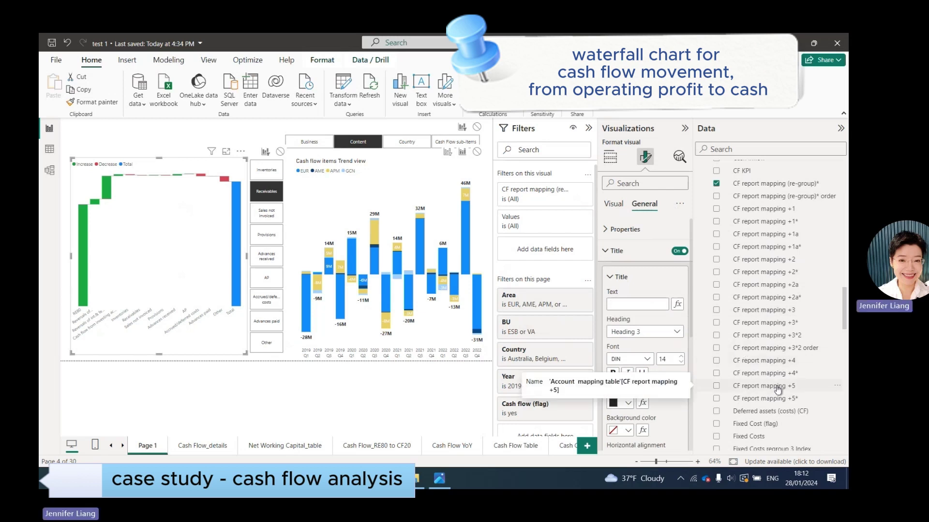
type("From oper")
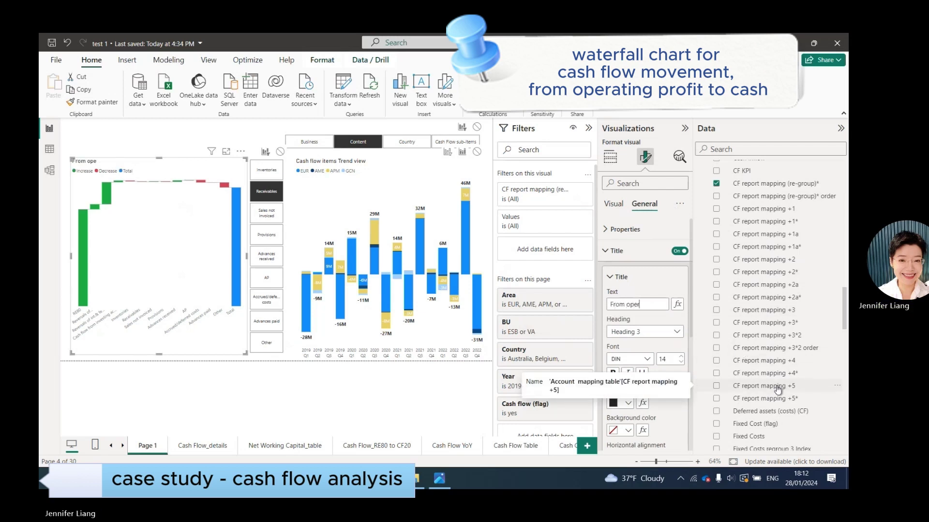
type("ating profit to cash flow")
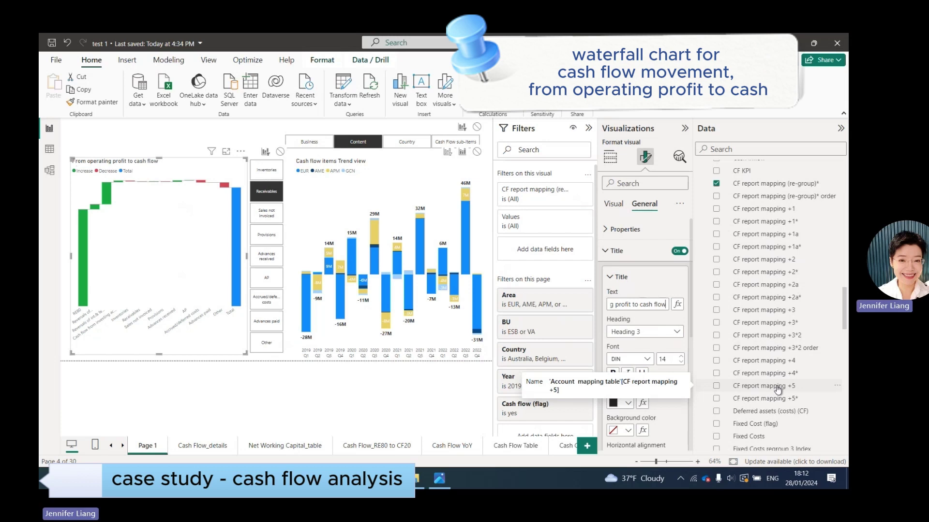
left_click(260, 400)
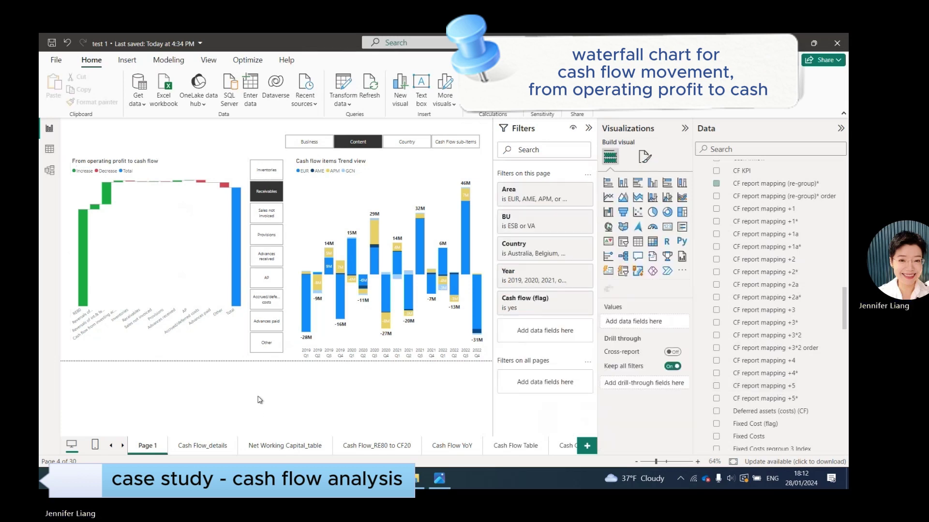
- Recolor the waterfall chart's Total column dark blue
left_click(220, 216)
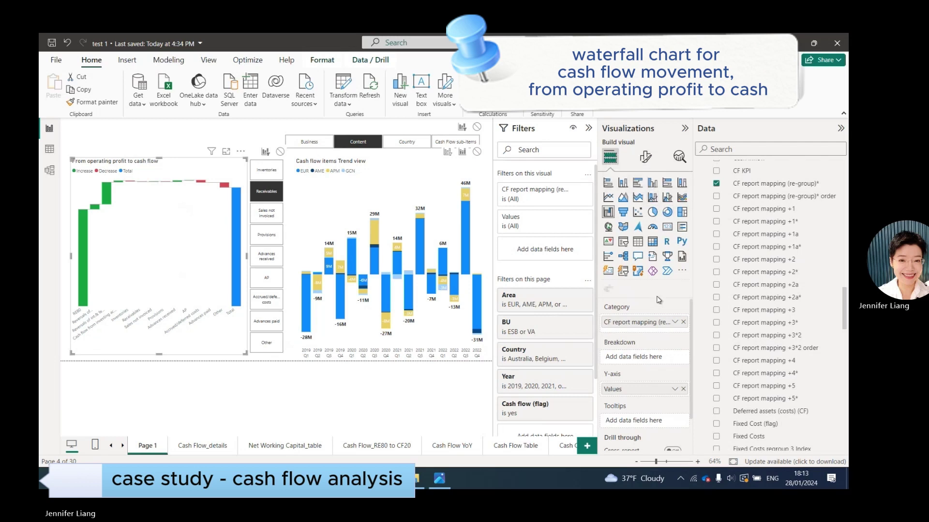
scroll(657, 349, "down", 1)
left_click(645, 156)
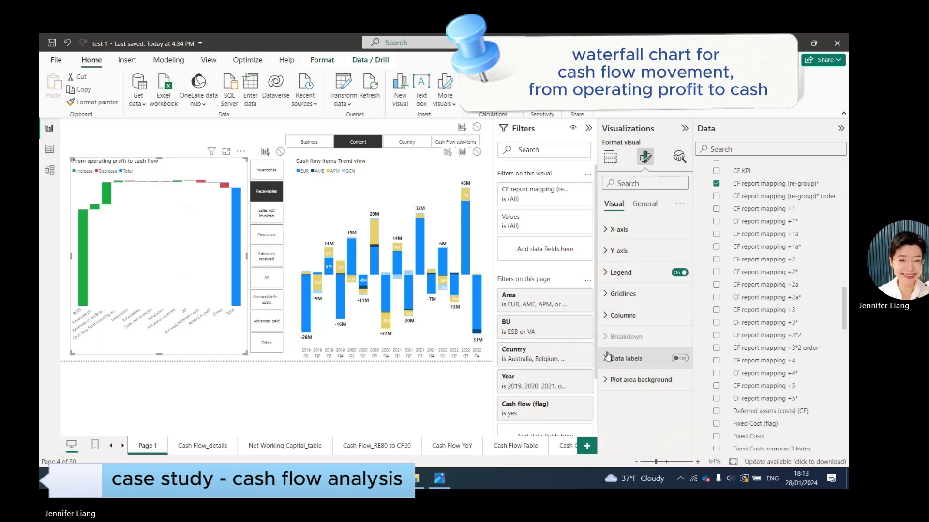
left_click(606, 317)
scroll(653, 367, "down", 1)
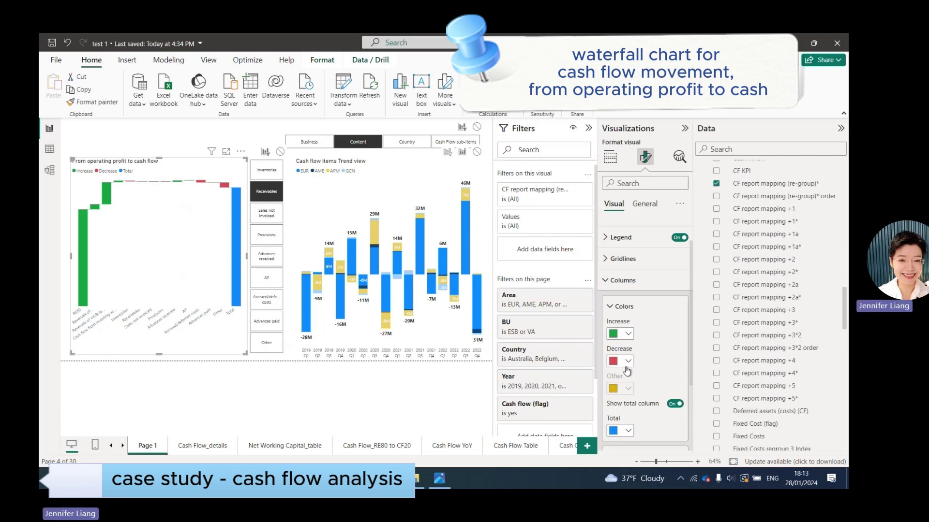
left_click(627, 430)
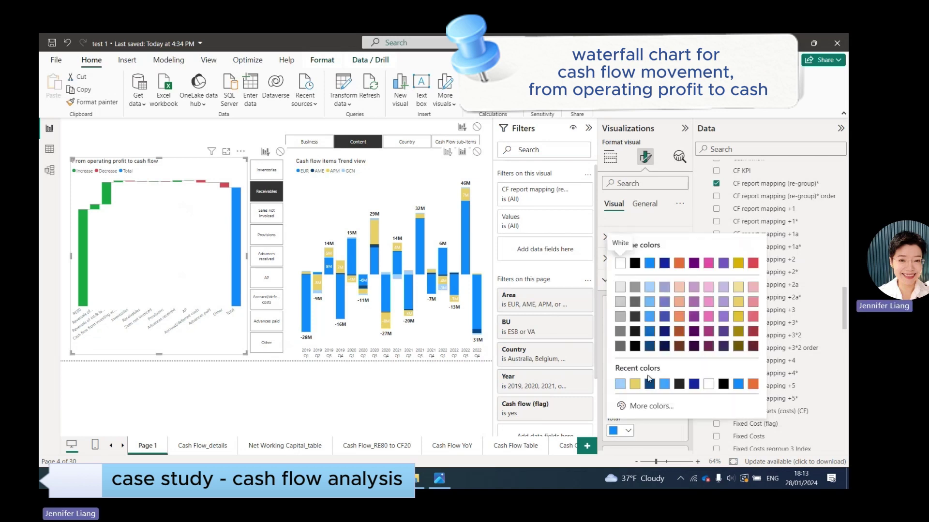
left_click(649, 346)
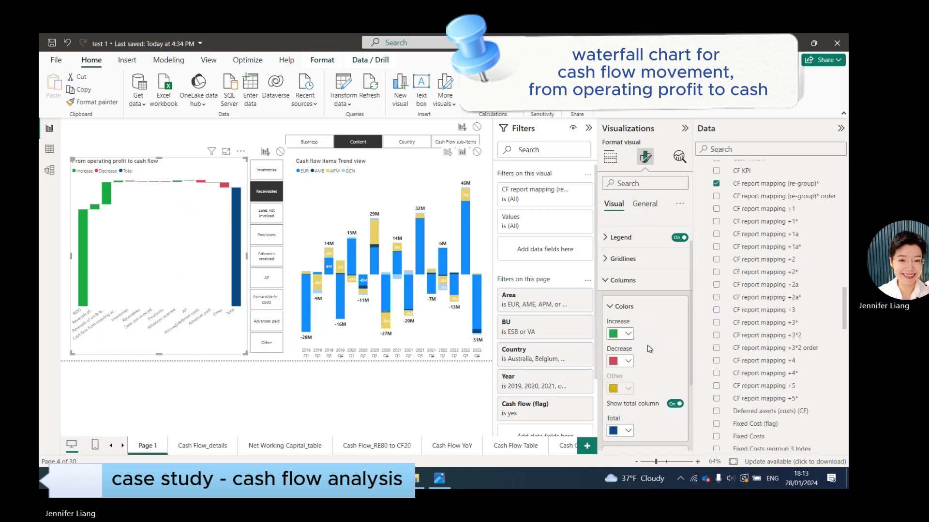
scroll(655, 364, "down", 3)
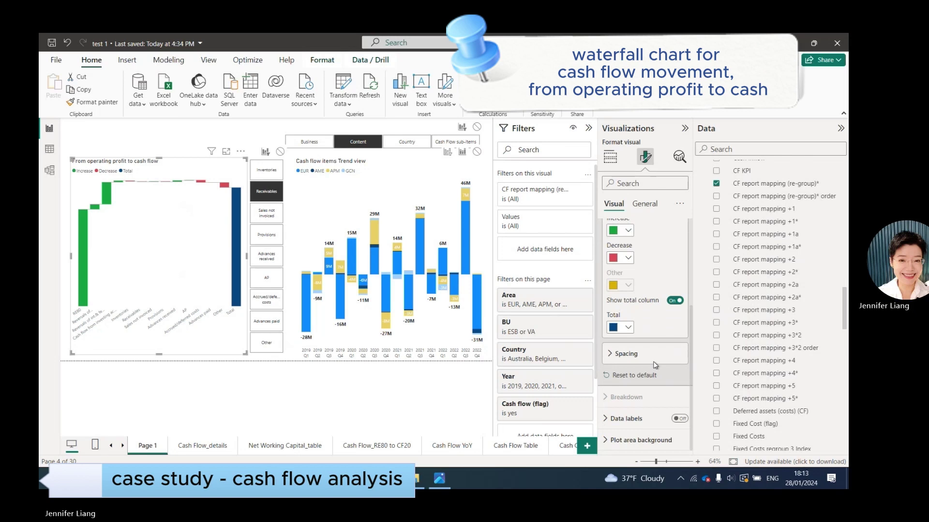
scroll(653, 362, "up", 3)
left_click(381, 385)
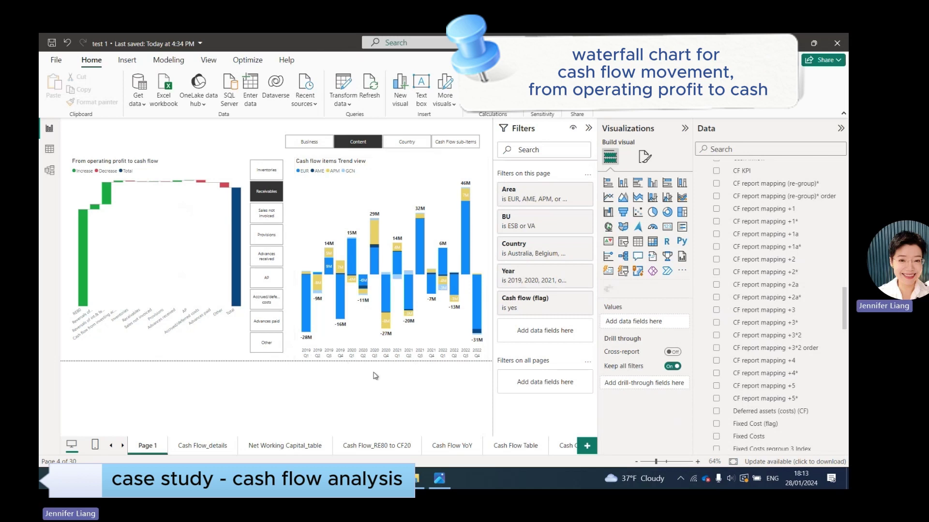
- Add a new slicer to the page and place it above the waterfall chart
left_click(188, 165)
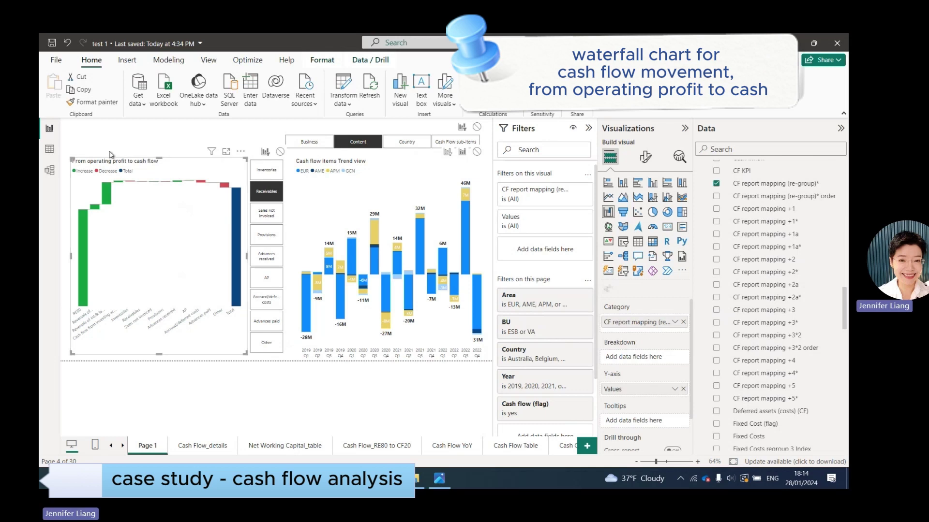
left_click(107, 135)
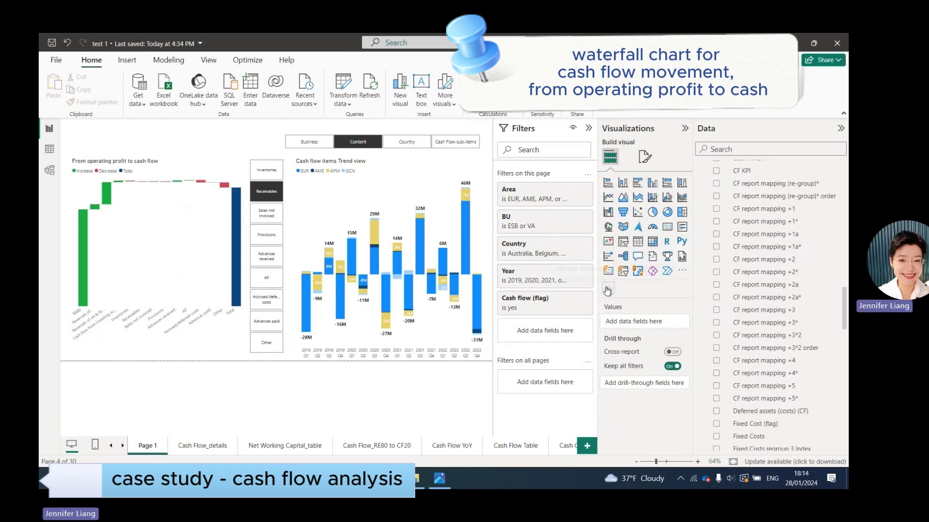
left_click(623, 271)
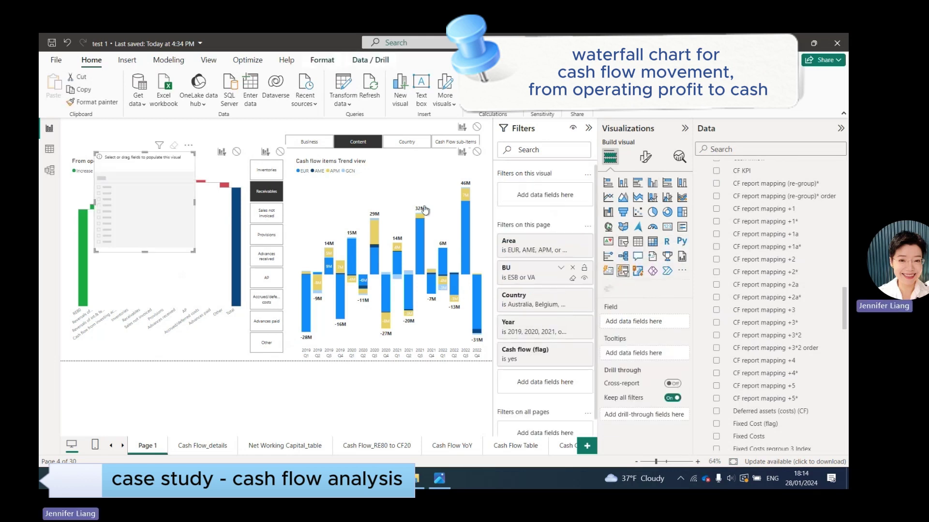
left_click_drag(125, 162, 85, 128)
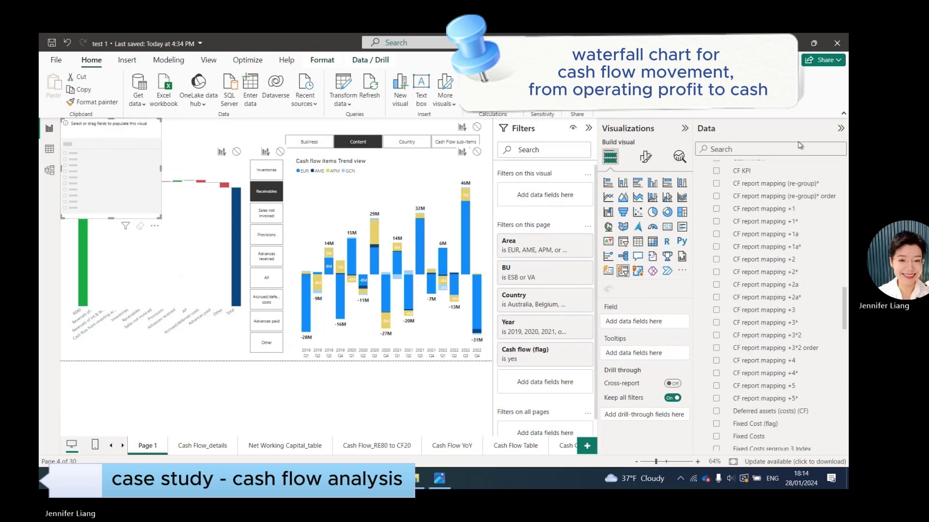
- Assign the Qtr & Yr field from the Running Calendar table to the new slicer, and make it slightly wider and shorter
scroll(713, 214, "up", 5)
scroll(713, 214, "up", 5)
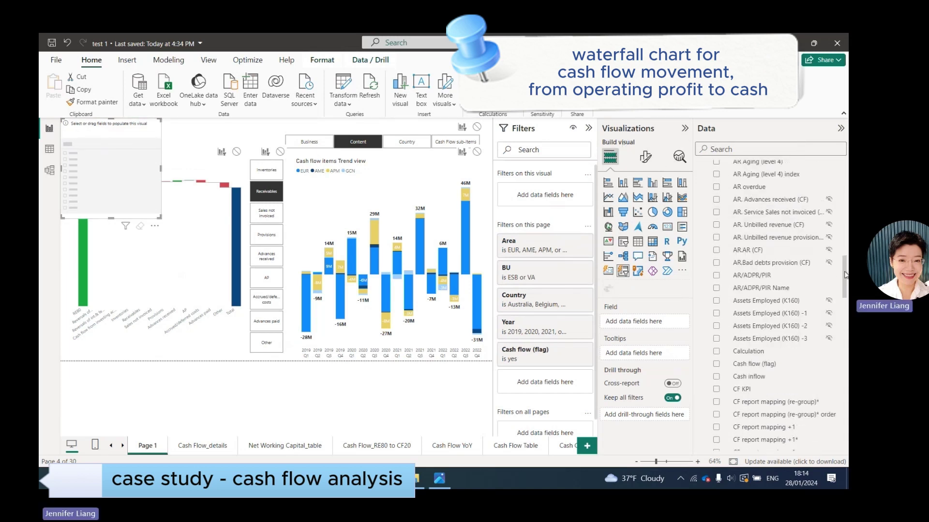
left_click(699, 167)
scroll(801, 376, "down", 5)
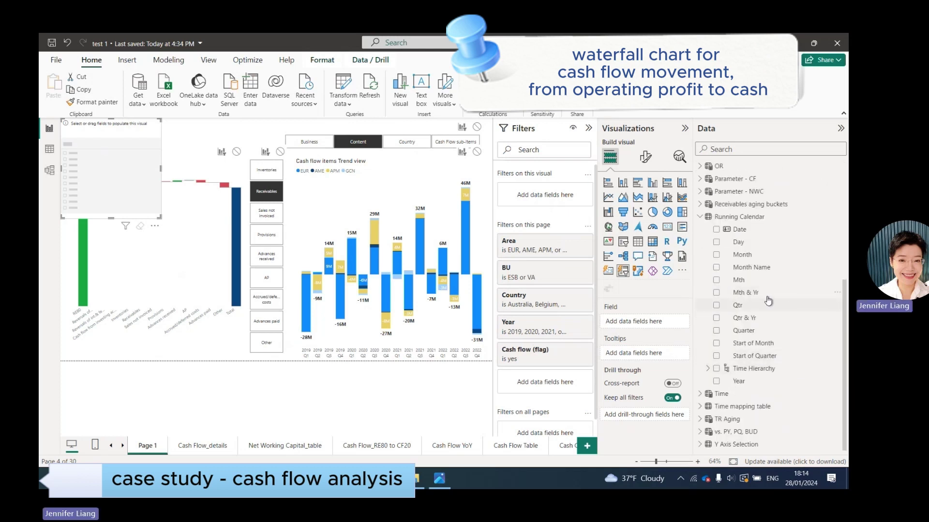
left_click(767, 297)
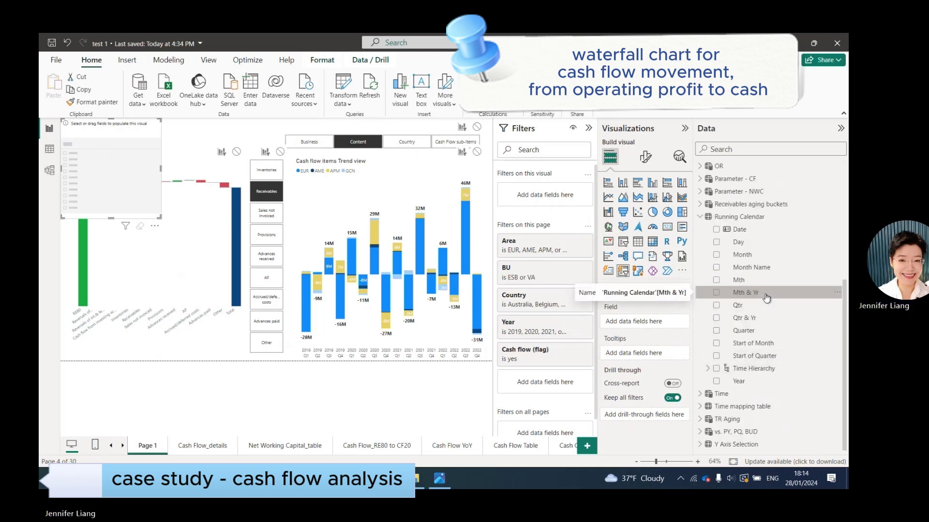
left_click_drag(745, 318, 99, 150)
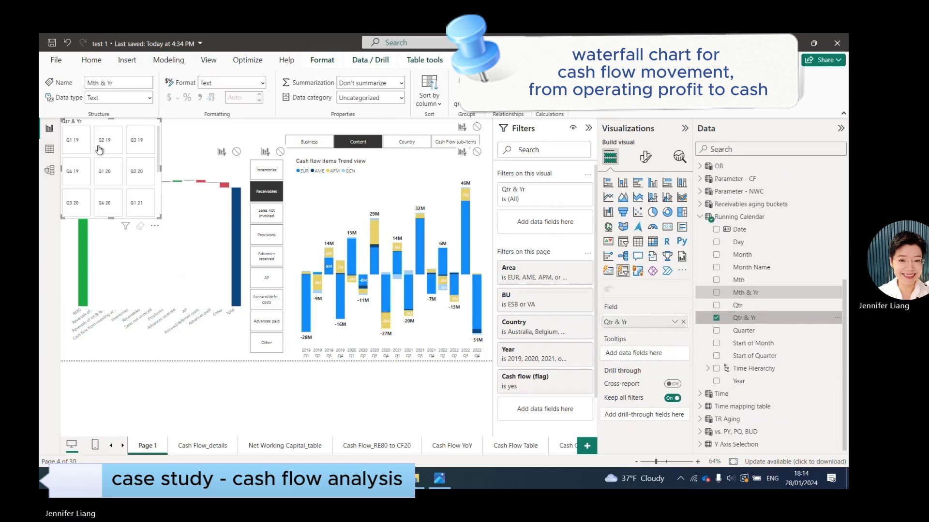
left_click_drag(161, 169, 172, 170)
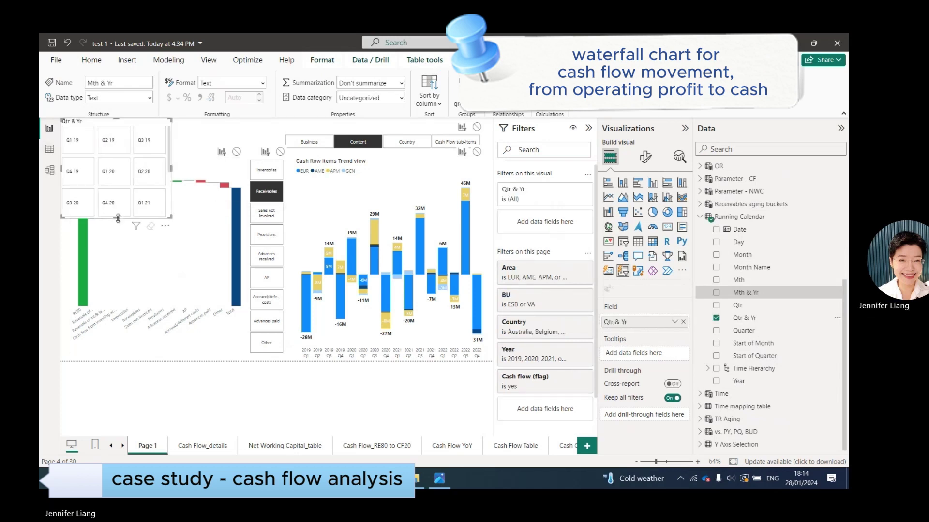
left_click_drag(118, 218, 117, 195)
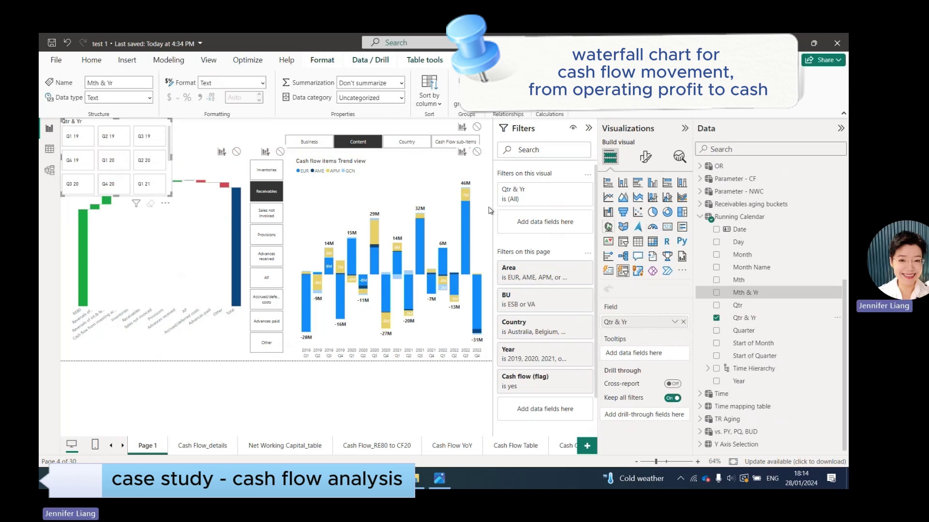
- Set the Qtr & Yr slicer's style to Dropdown and shrink it to a compact box above the waterfall chart
left_click(647, 157)
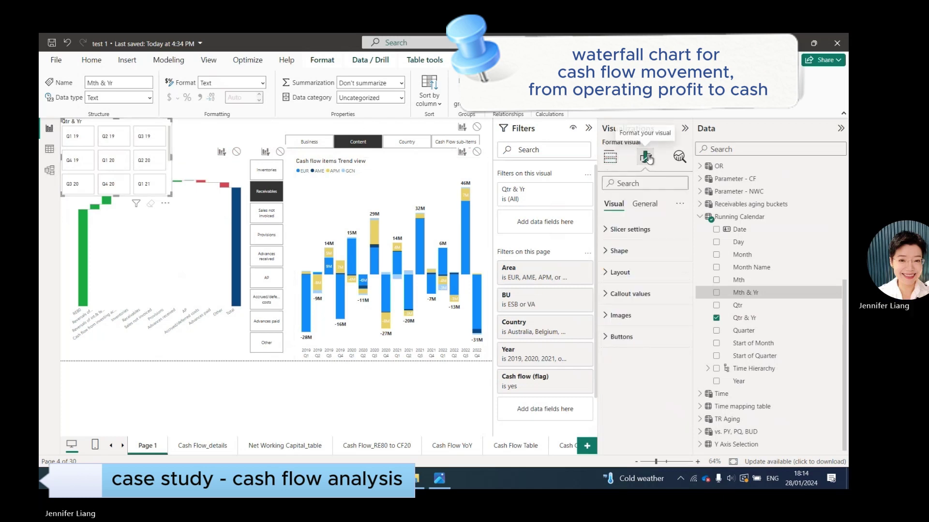
left_click(605, 230)
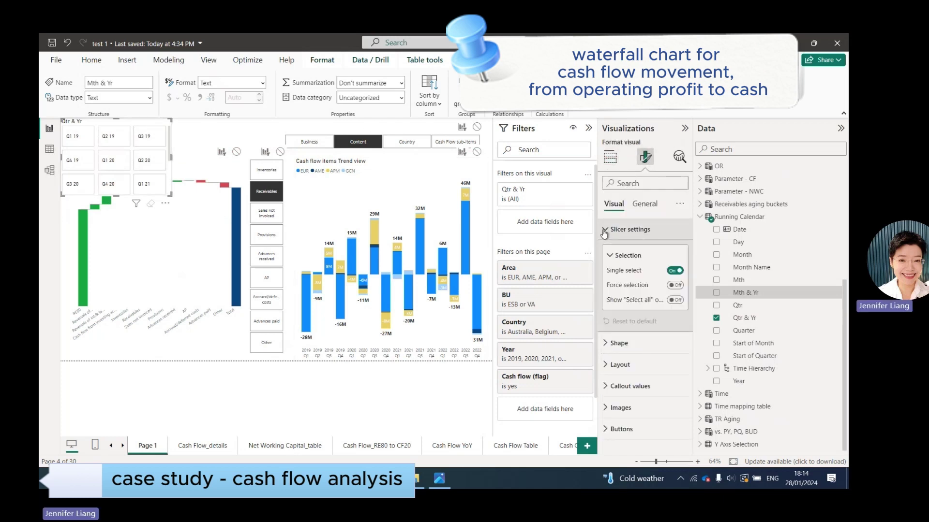
left_click(681, 301)
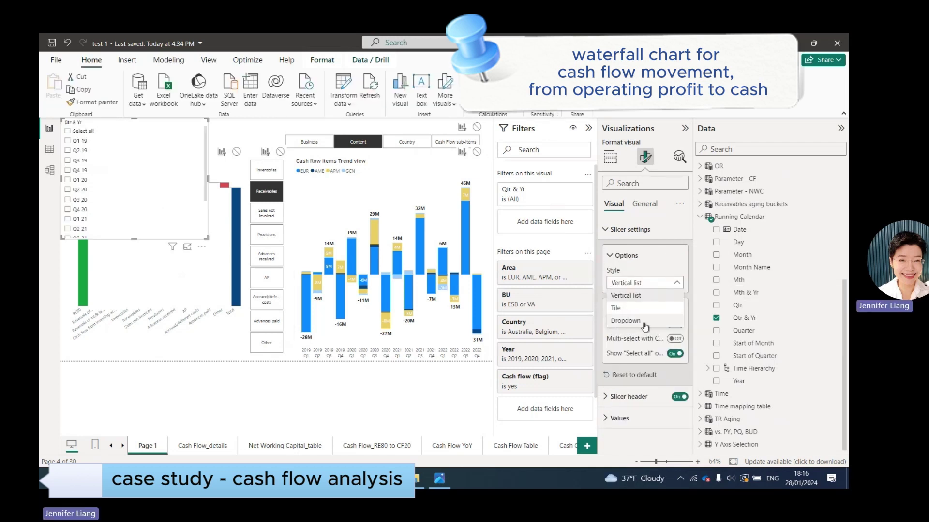
left_click(644, 323)
left_click_drag(138, 238, 138, 141)
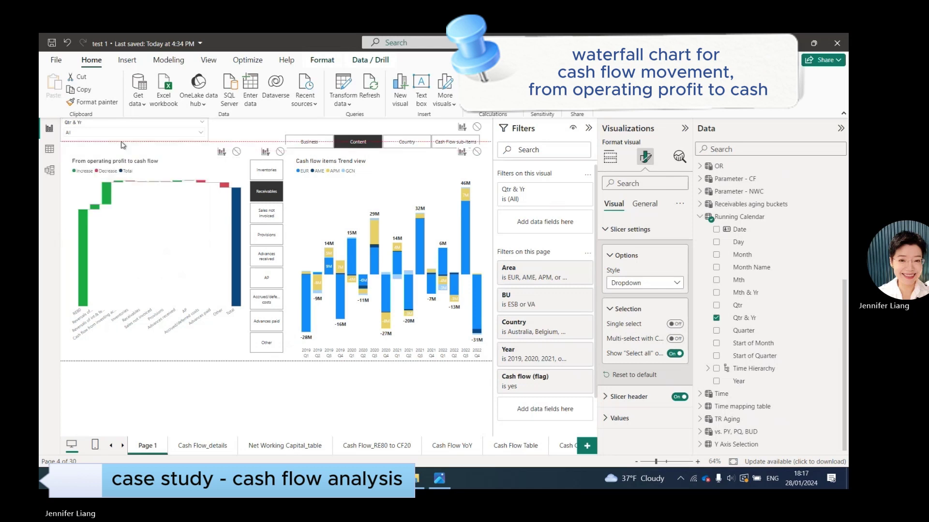
left_click_drag(208, 132, 129, 133)
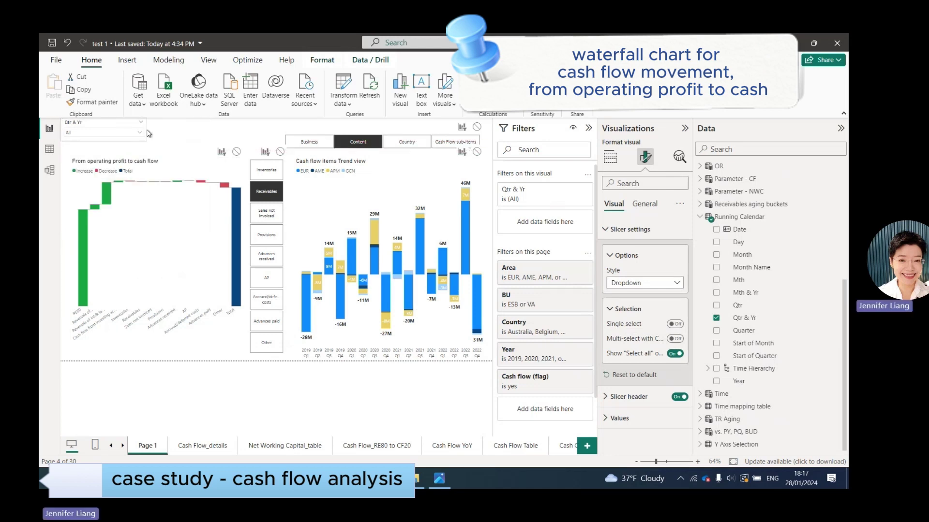
- Filter the page to Q1 19, Q2 19, Q3 19 and Q4 19 with the Qtr & Yr slicer
left_click(142, 140)
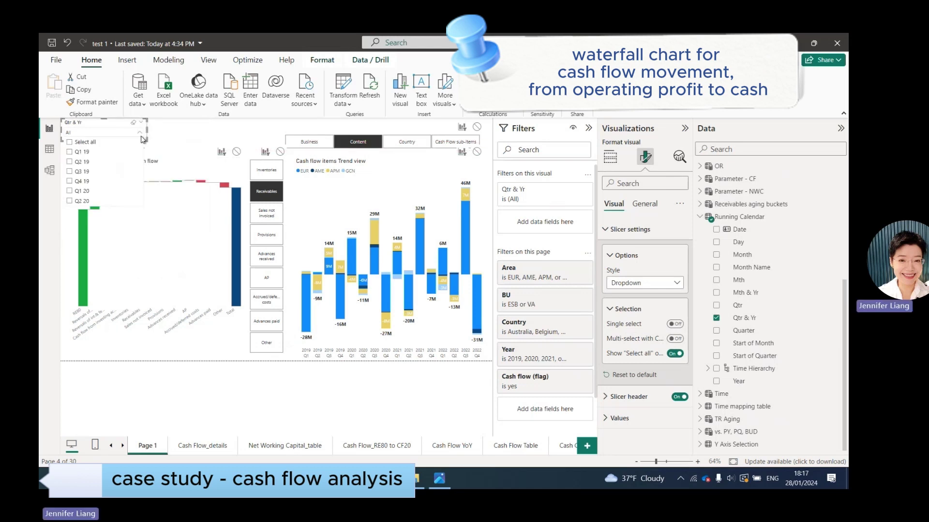
left_click(70, 152)
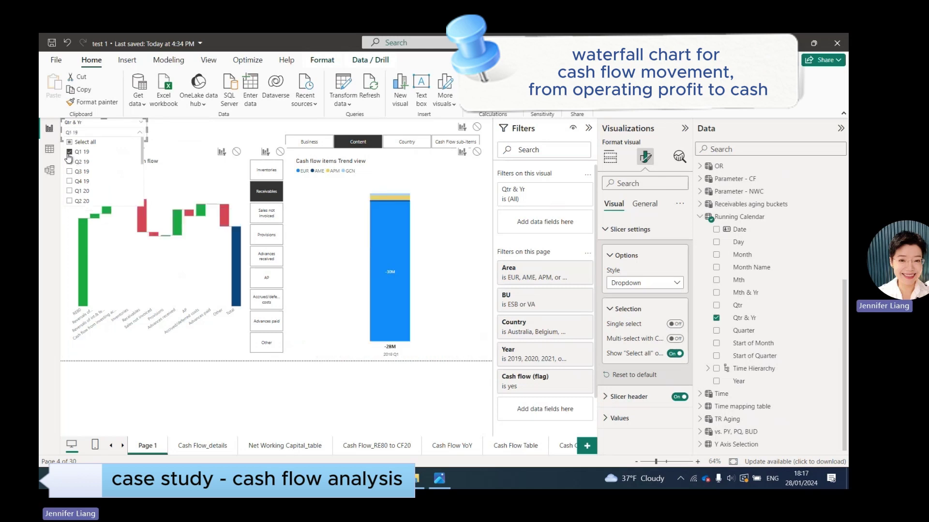
left_click(69, 161)
left_click(69, 171)
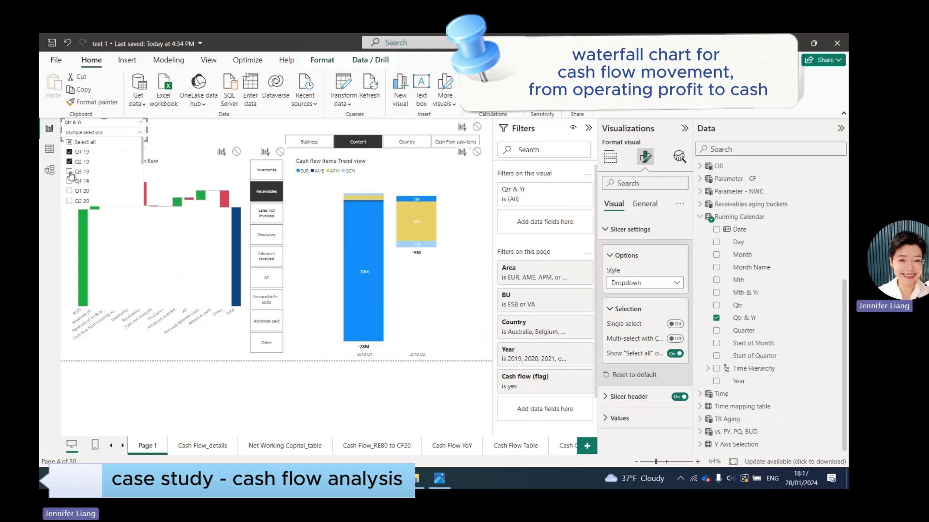
left_click(69, 181)
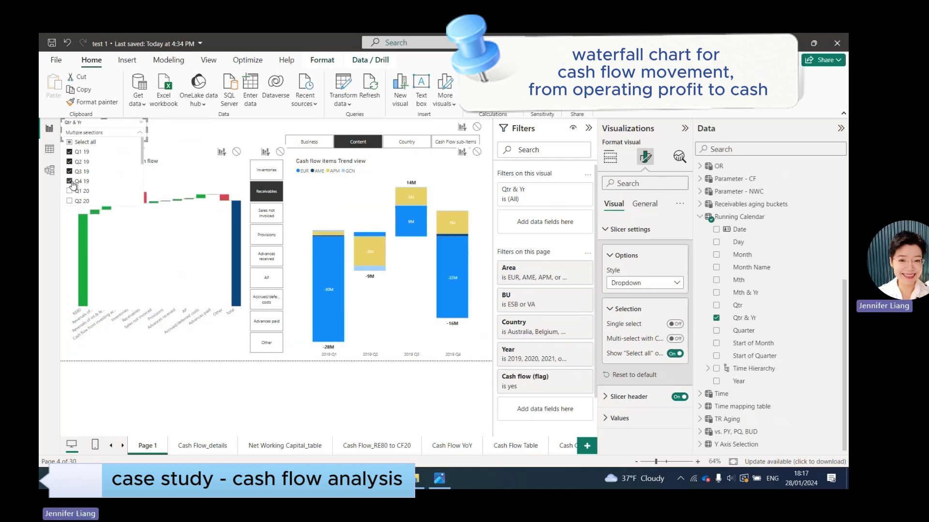
left_click(147, 415)
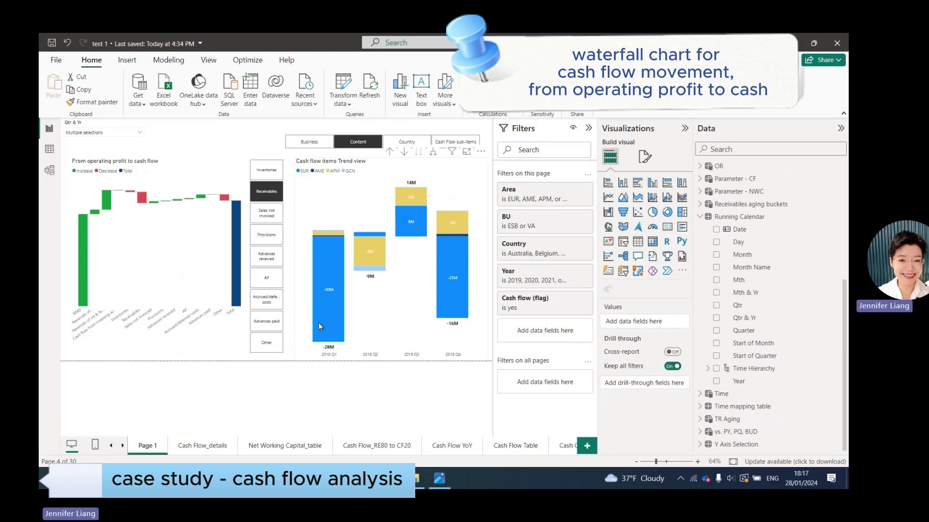
- Edit the Qtr & Yr slicer's interactions so that it does not filter the cash flow items trend chart
left_click(112, 124)
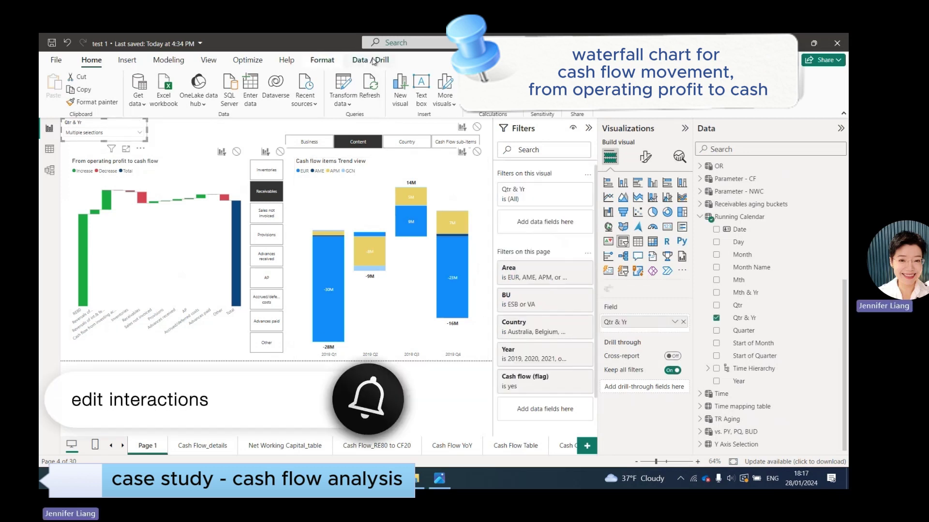
left_click(322, 60)
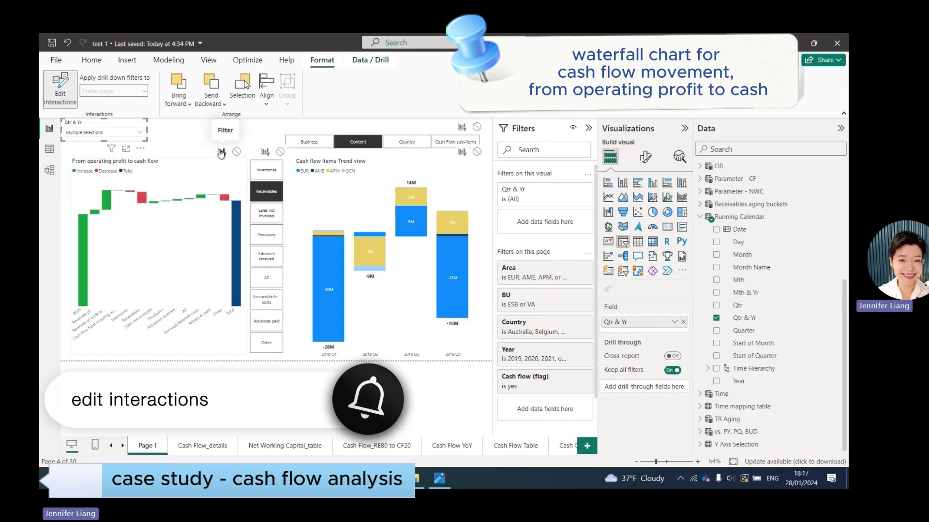
left_click(477, 151)
key("Escape")
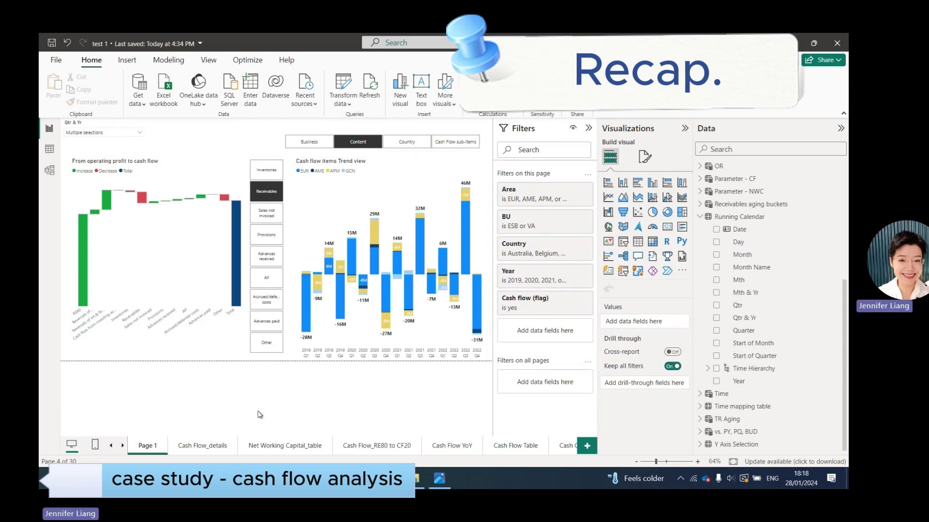
- Collapse the Filters, Visualizations and Data panes to give the report page more room
left_click(588, 127)
left_click(683, 127)
left_click(840, 128)
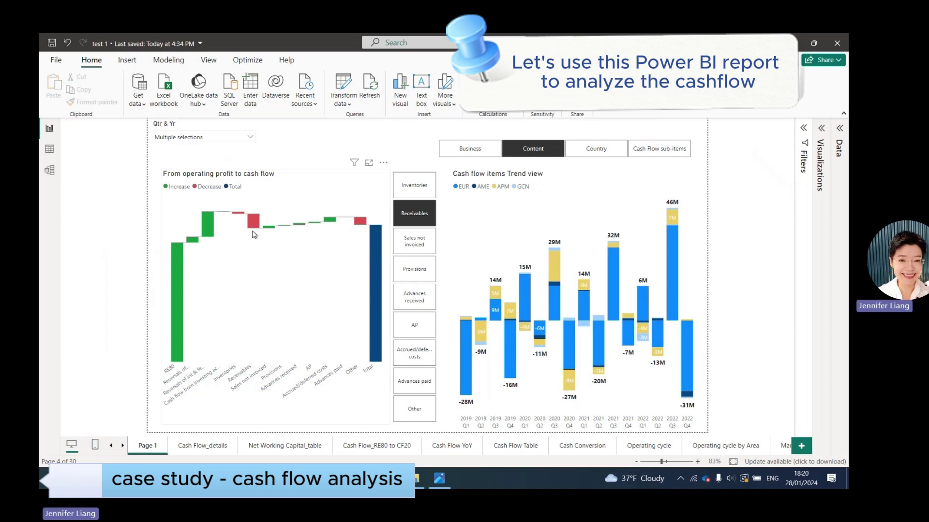
- Clear the Receivables selection in the item slicer and check which quarters are selected in the Qtr & Yr slicer
left_click(428, 219)
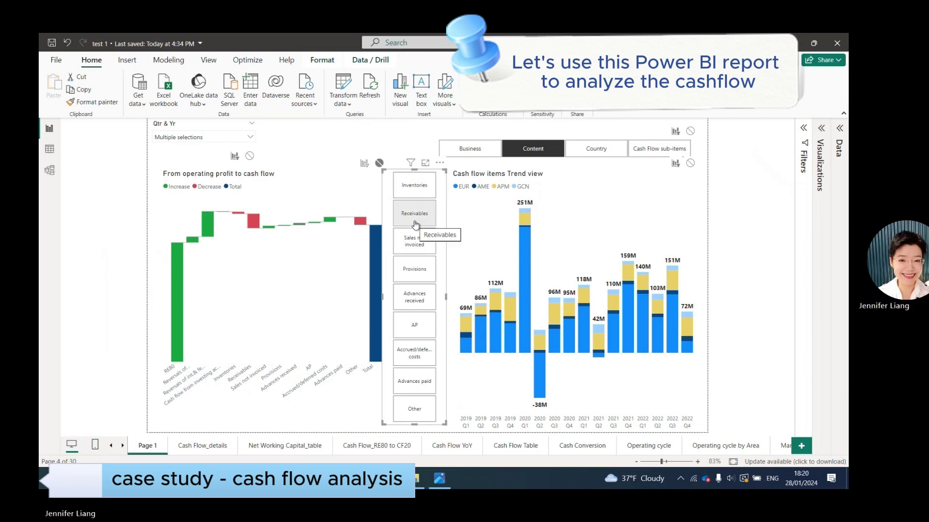
left_click(250, 139)
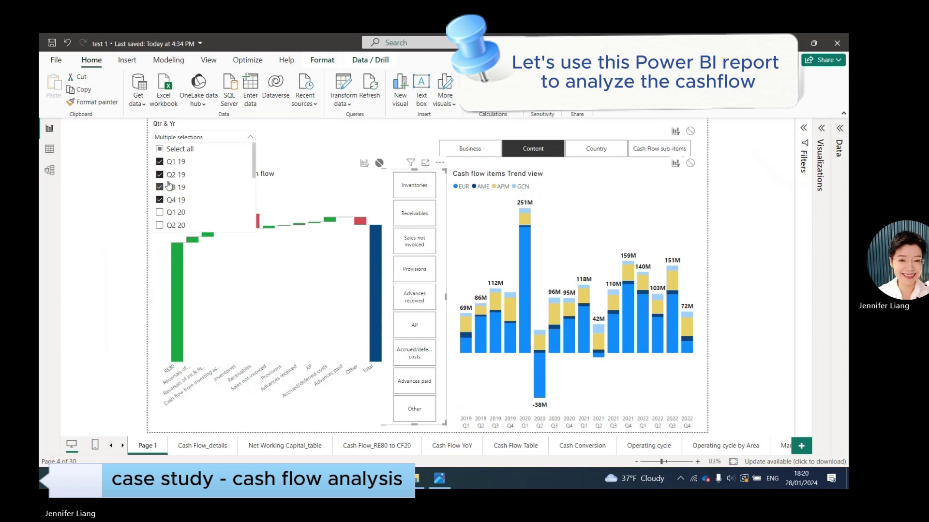
left_click(109, 295)
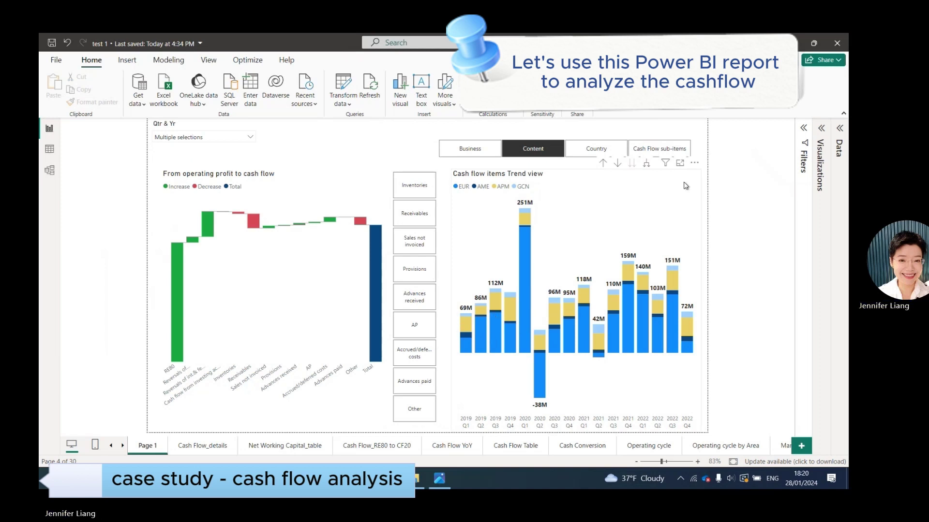
- Drill the cash flow items trend chart up to yearly level and filter it to Receivables
left_click(604, 164)
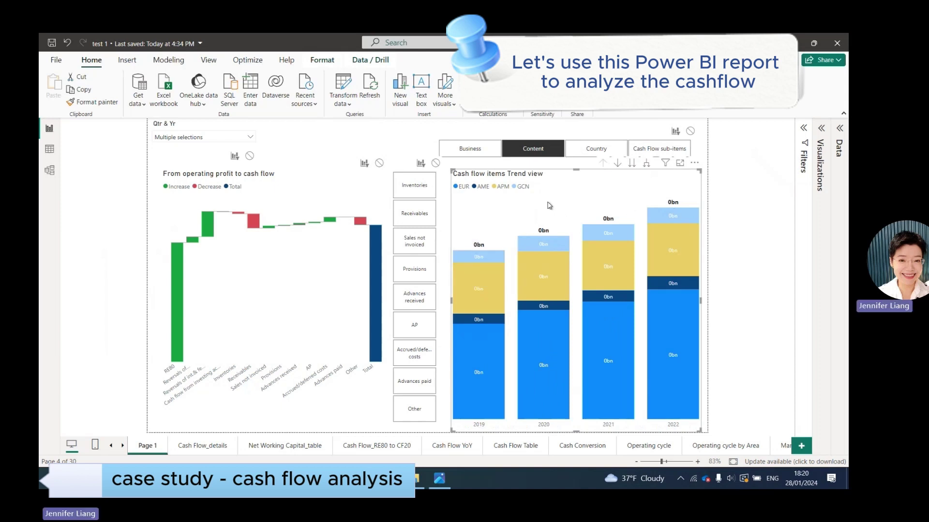
left_click(415, 216)
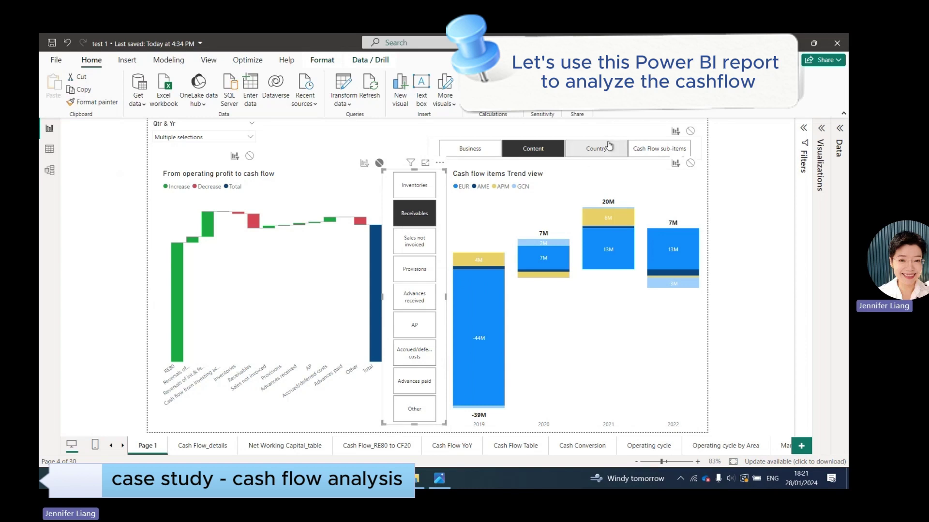
- Switch the trend chart's breakdown to Business and inspect the 2019 SER values
left_click(540, 157)
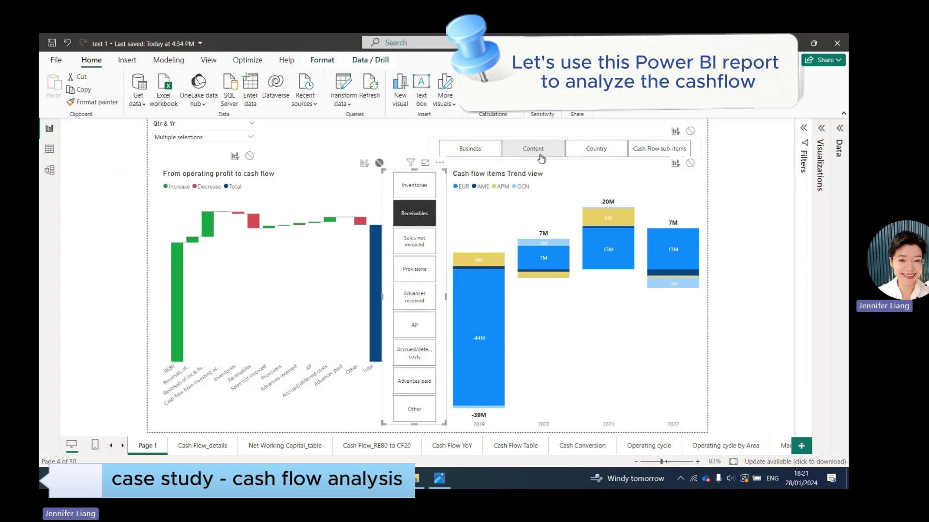
left_click(470, 148)
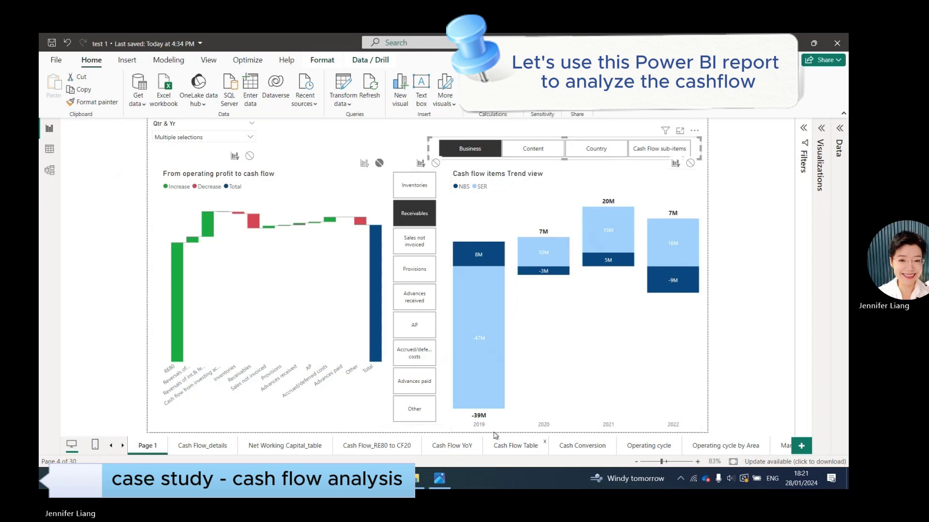
mouse_move(490, 342)
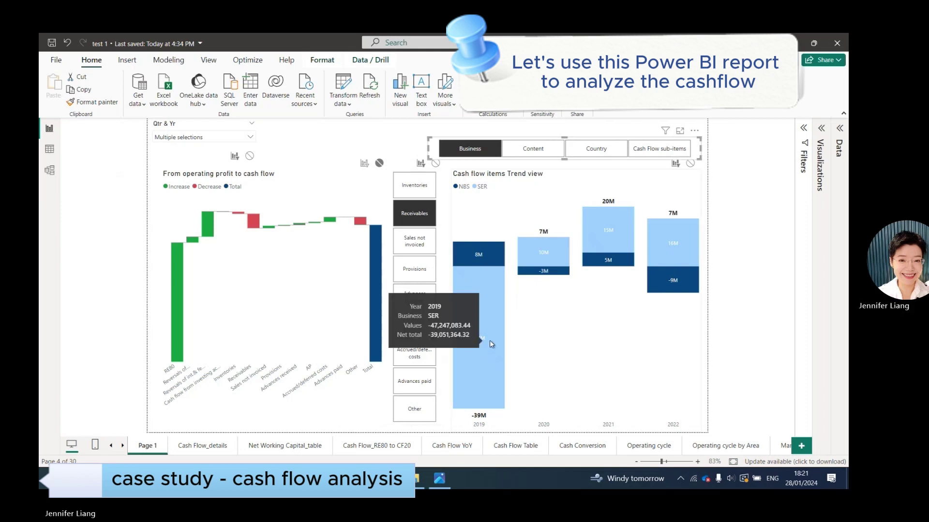